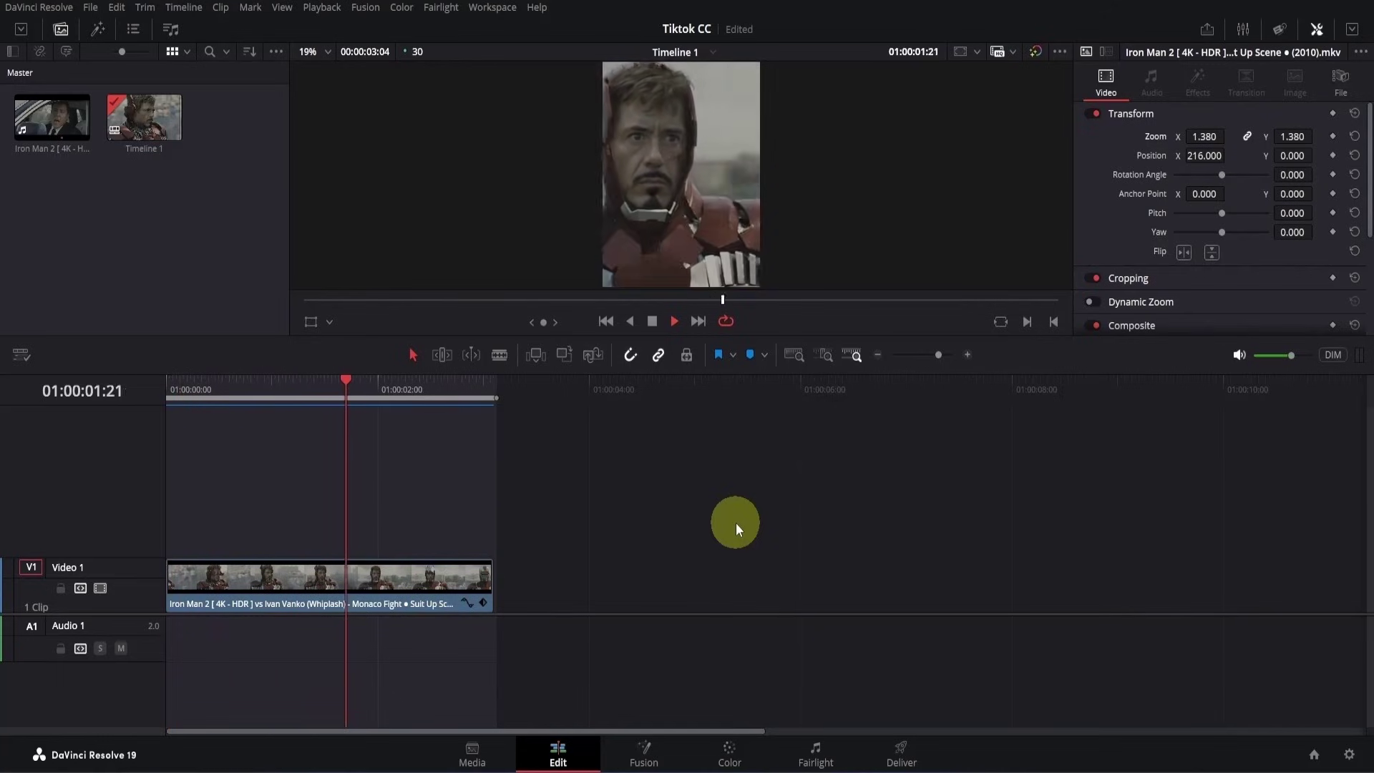
- Stop playback, place an Adjustment Clip on a track above the video clip, and trim its end to match the clip's length
{"action": "key", "text": "space"}
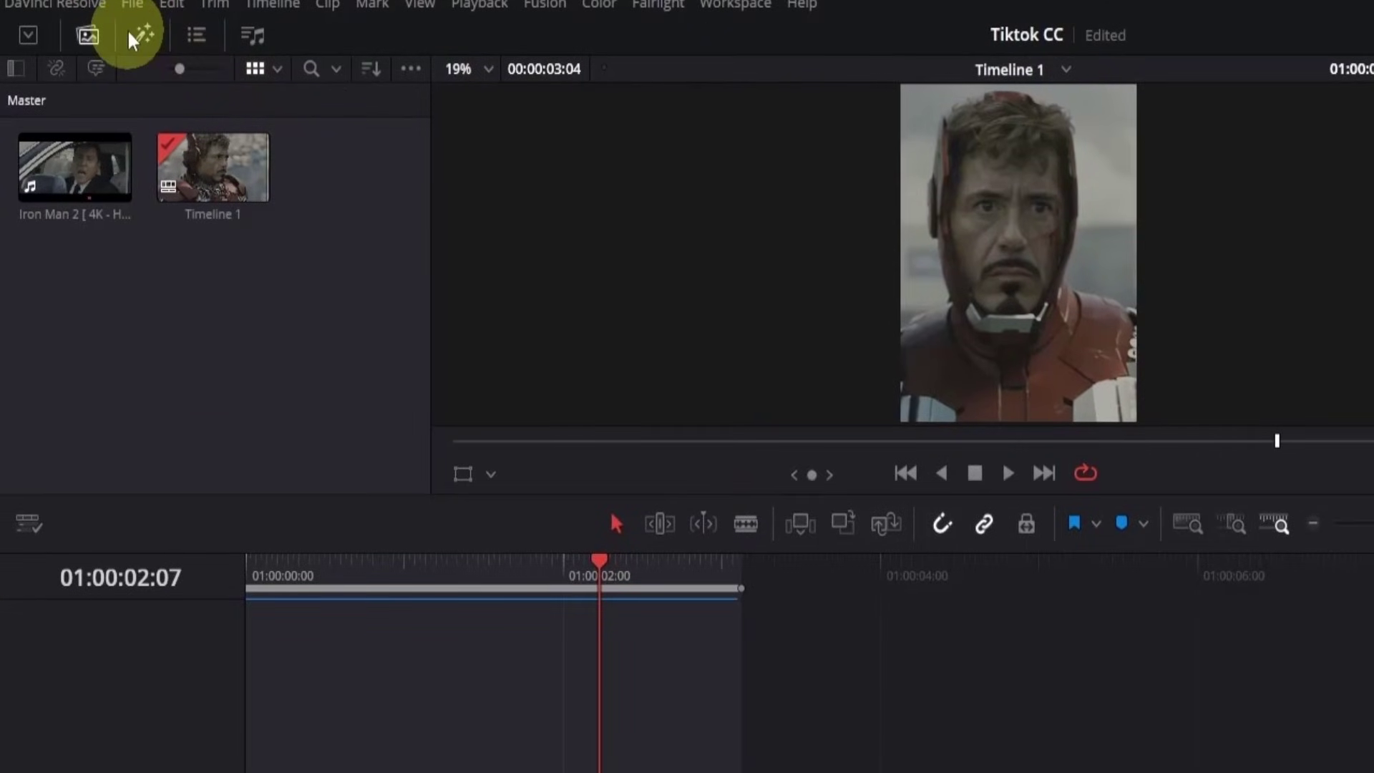
{"action": "left_click", "coordinate": [129, 32]}
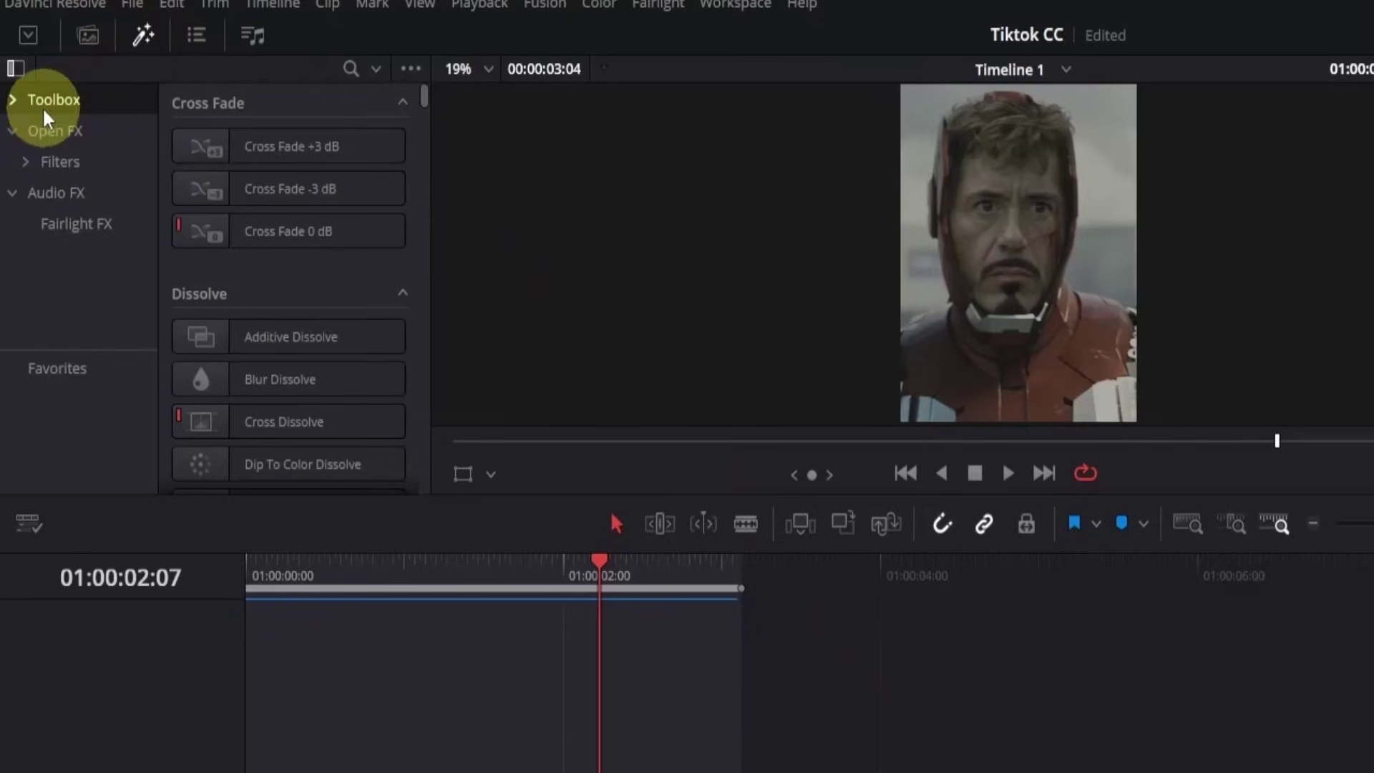
{"action": "left_click", "coordinate": [14, 101]}
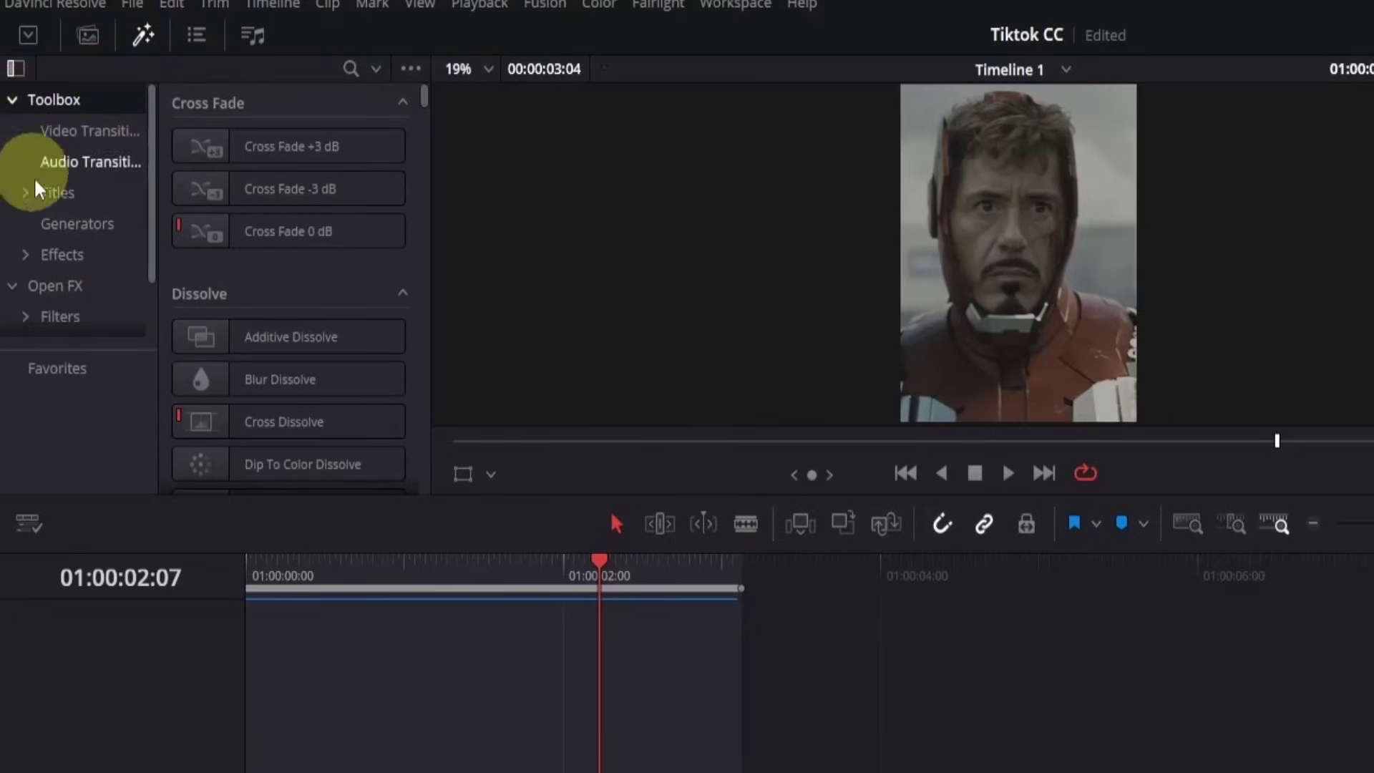
{"action": "left_click", "coordinate": [54, 255]}
{"action": "left_click", "coordinate": [246, 144]}
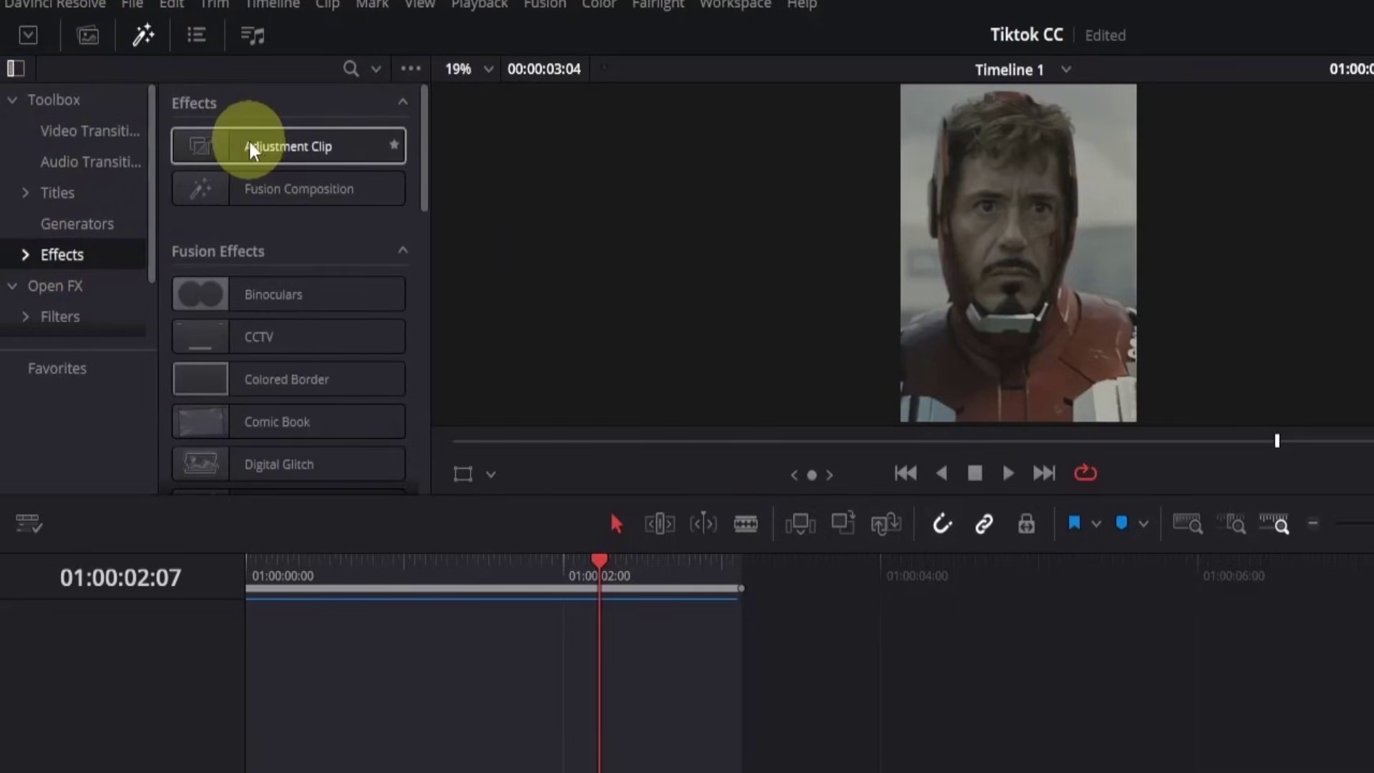
{"action": "left_click_drag", "start_coordinate": [246, 143], "coordinate": [309, 534]}
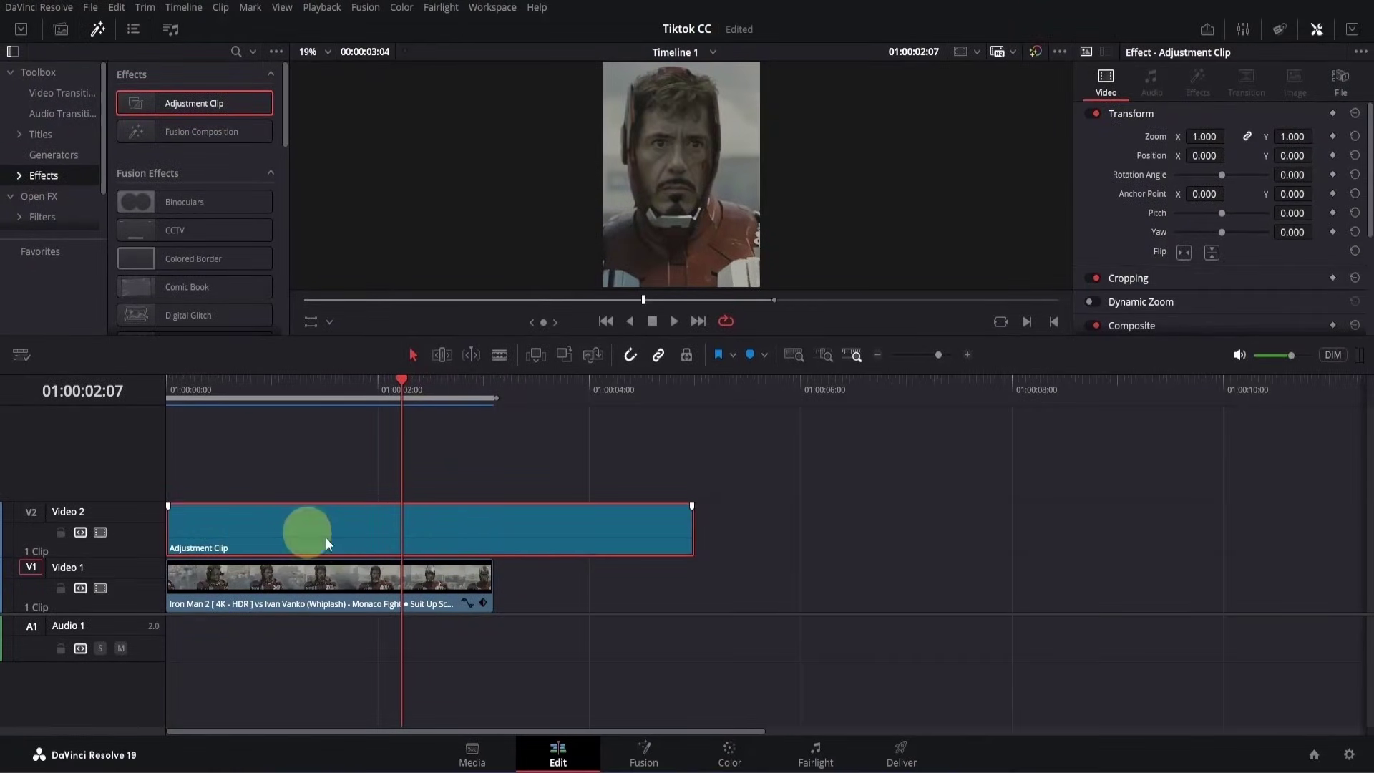
{"action": "left_click_drag", "start_coordinate": [690, 530], "coordinate": [492, 529]}
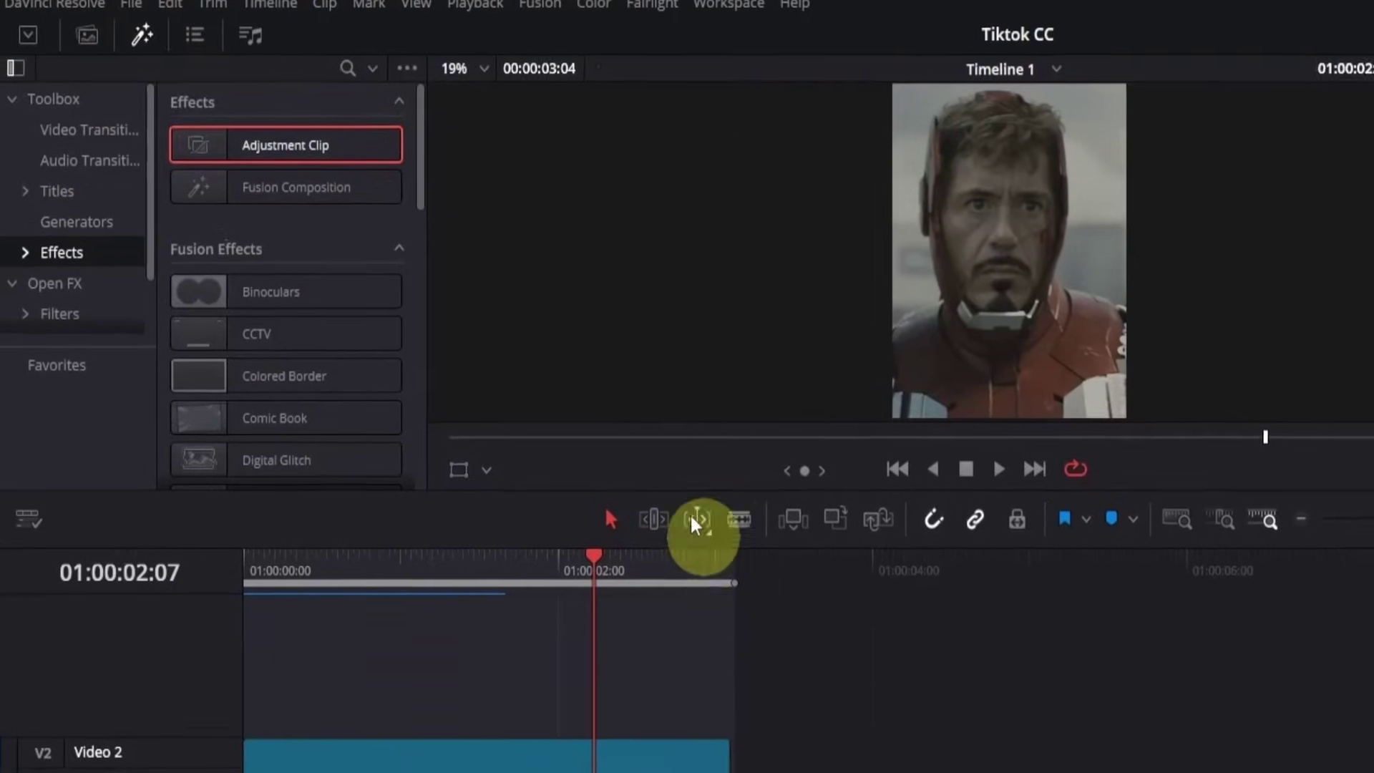
- Bring back the media pool and open the adjustment clip on the Fusion page
{"action": "left_click", "coordinate": [80, 35]}
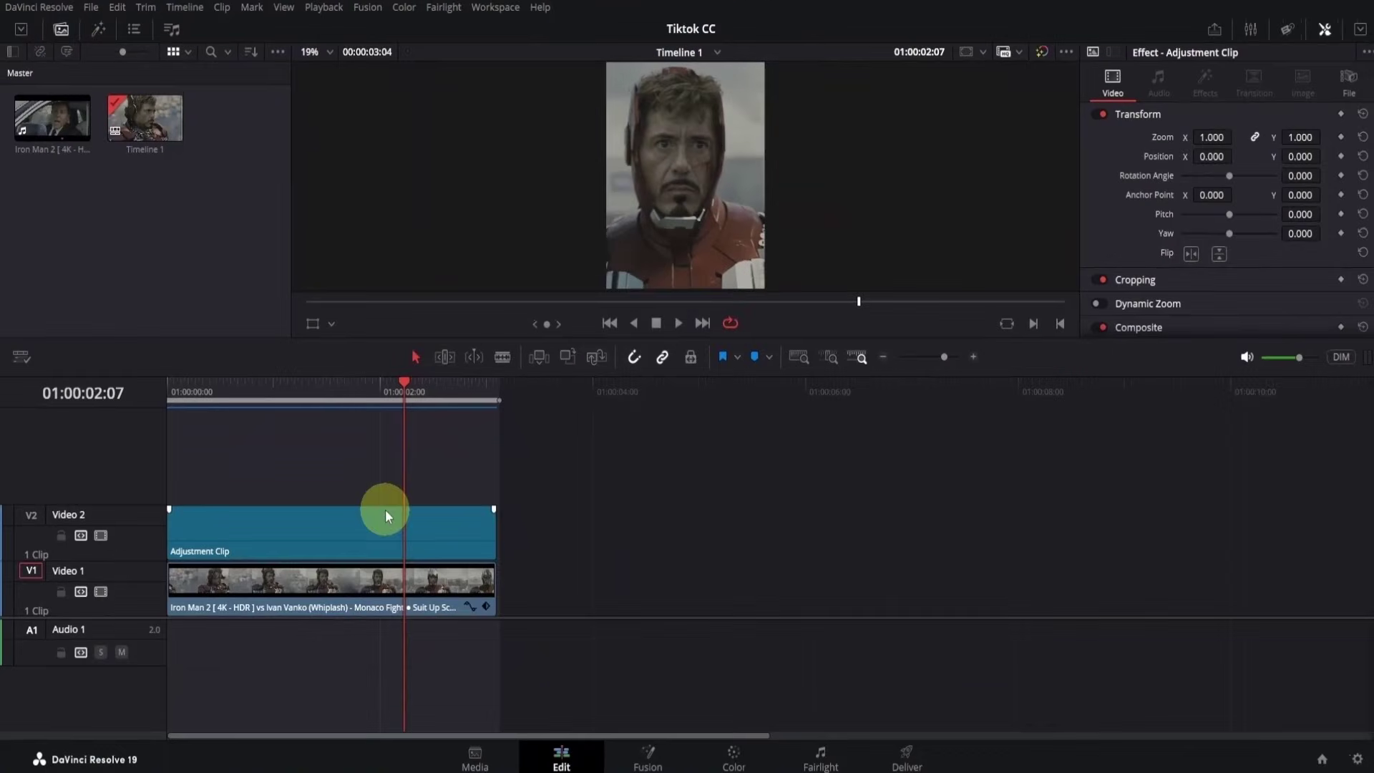
{"action": "left_click_drag", "start_coordinate": [385, 510], "coordinate": [202, 180]}
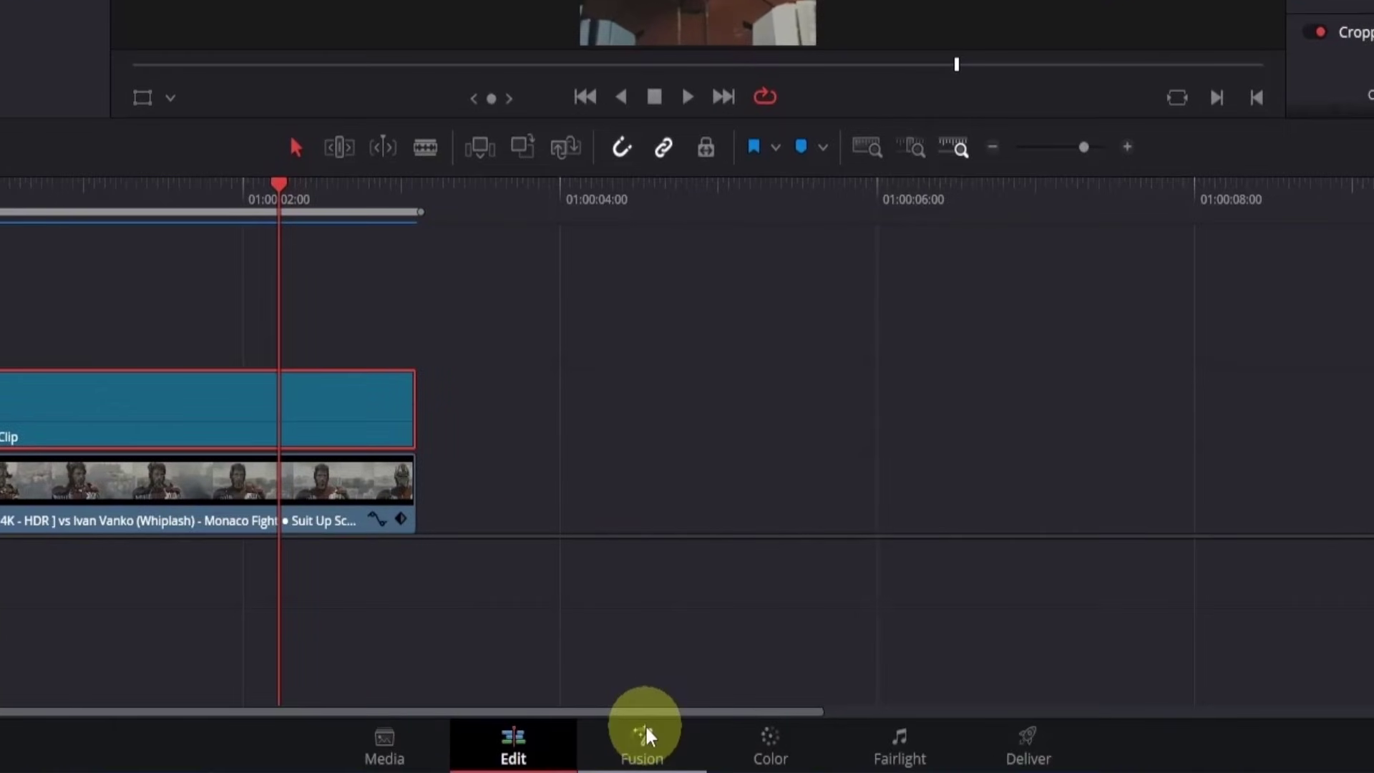
{"action": "left_click", "coordinate": [646, 729]}
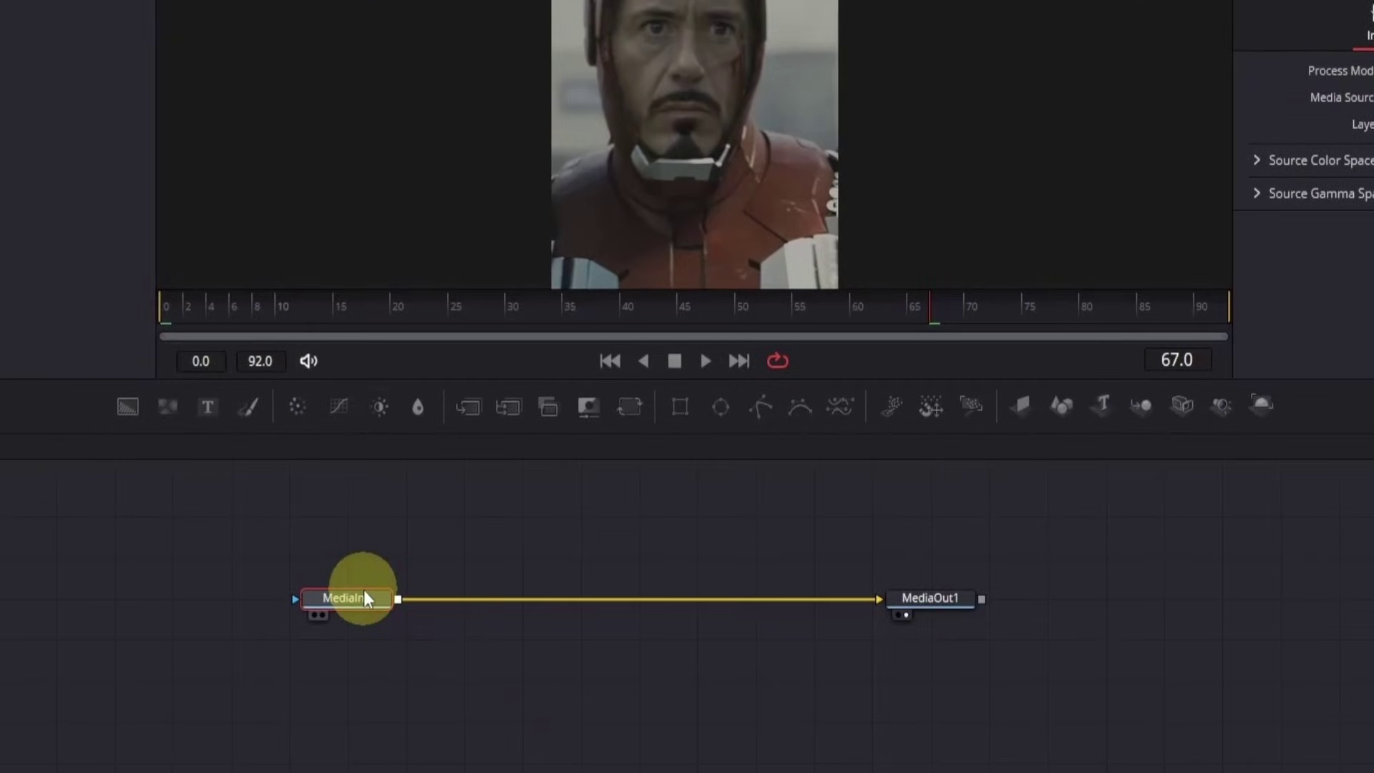
- Add a Sharpen node after MediaIn1 and set its amount to 0.4
{"action": "key", "text": "shift+space"}
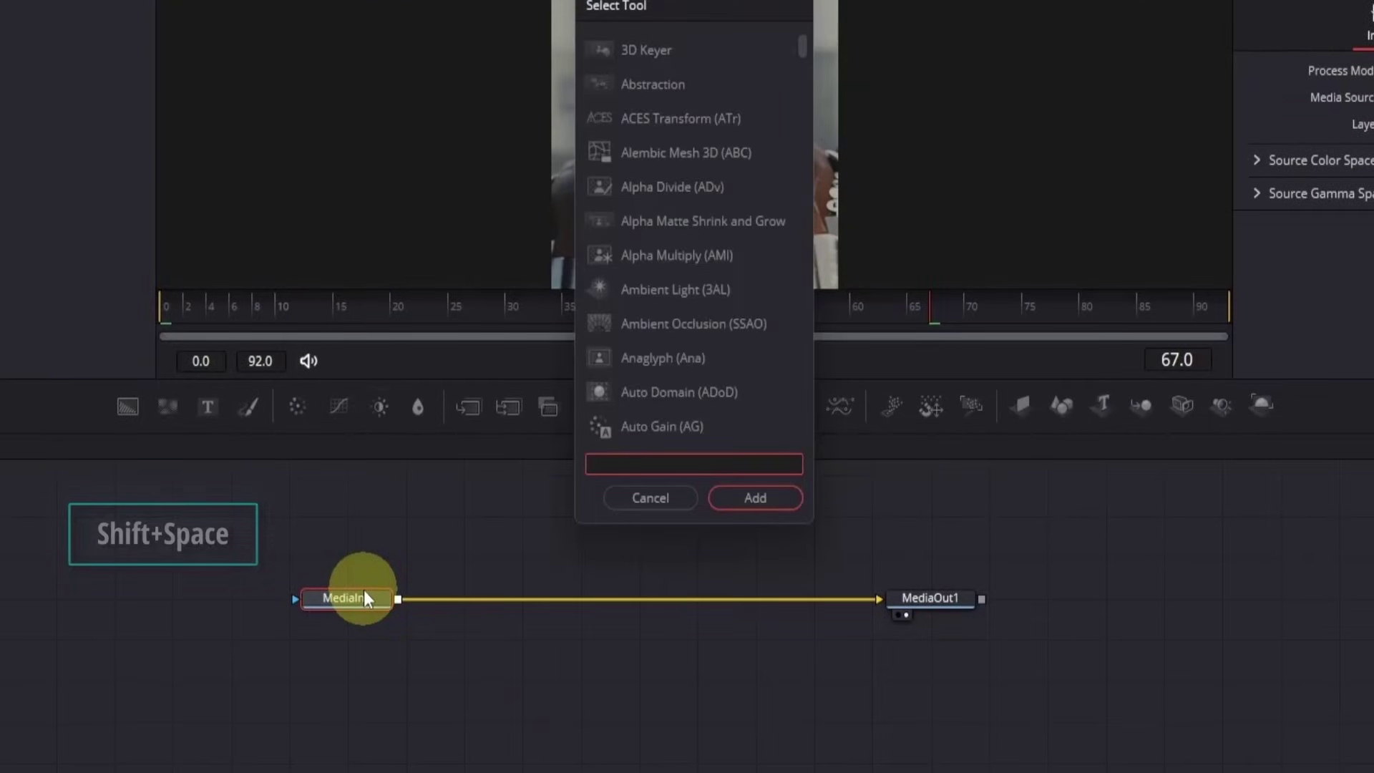
{"action": "type", "text": "sharp"}
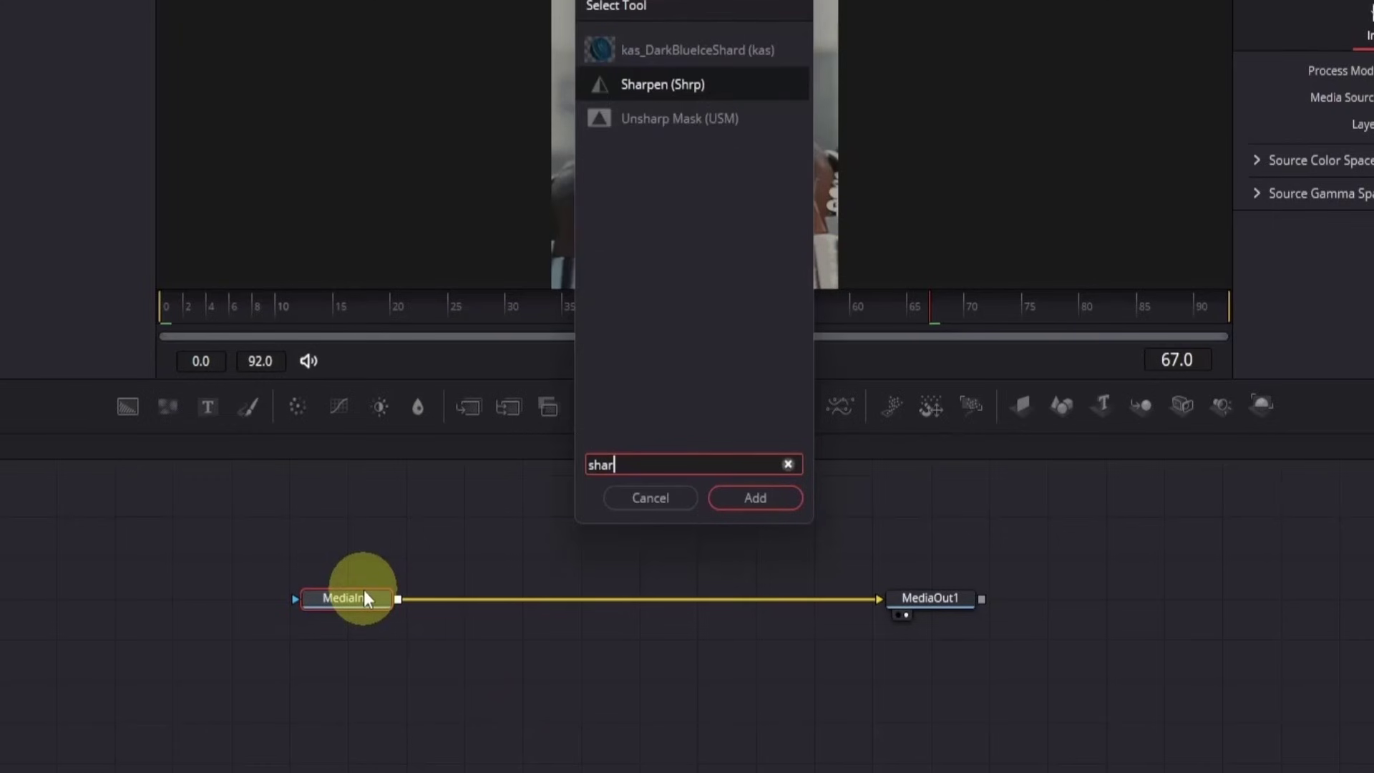
{"action": "left_click", "coordinate": [660, 53]}
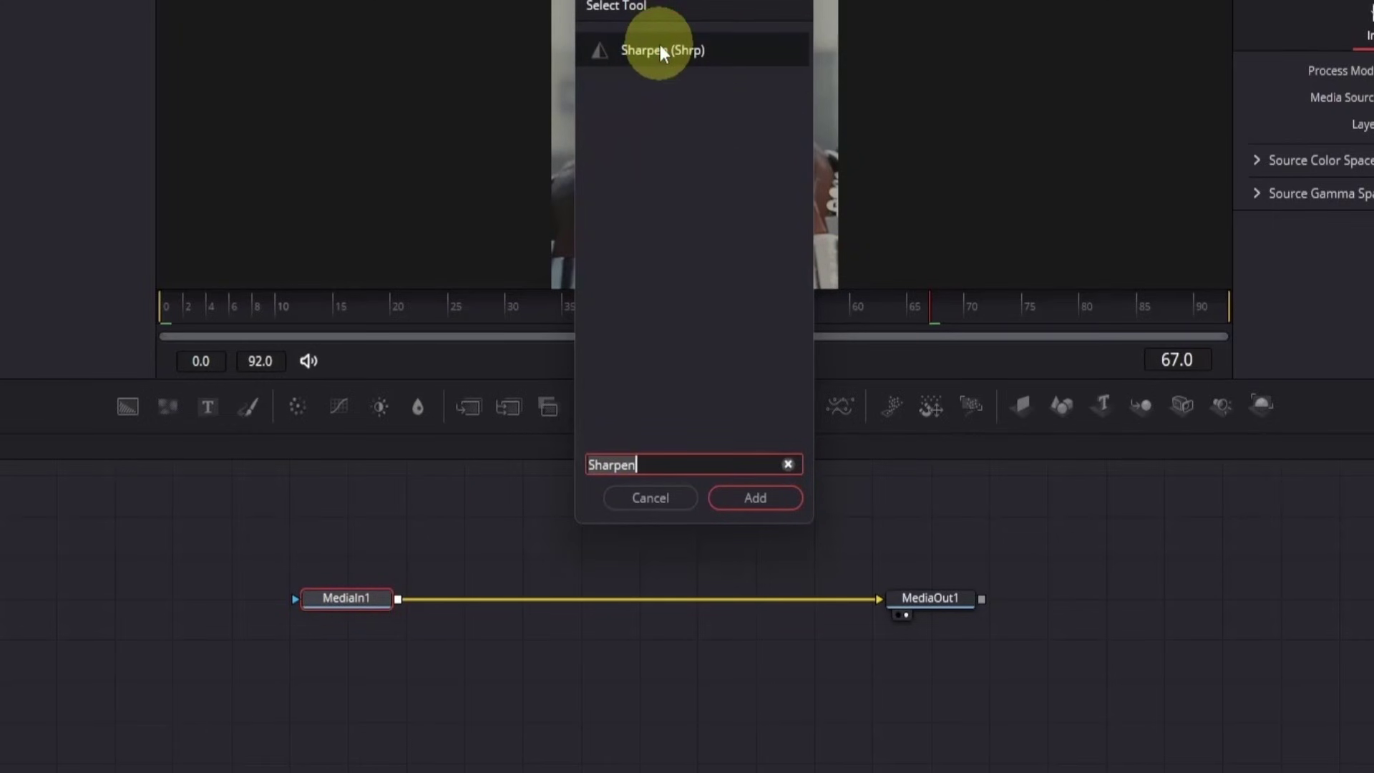
{"action": "left_click", "coordinate": [755, 497]}
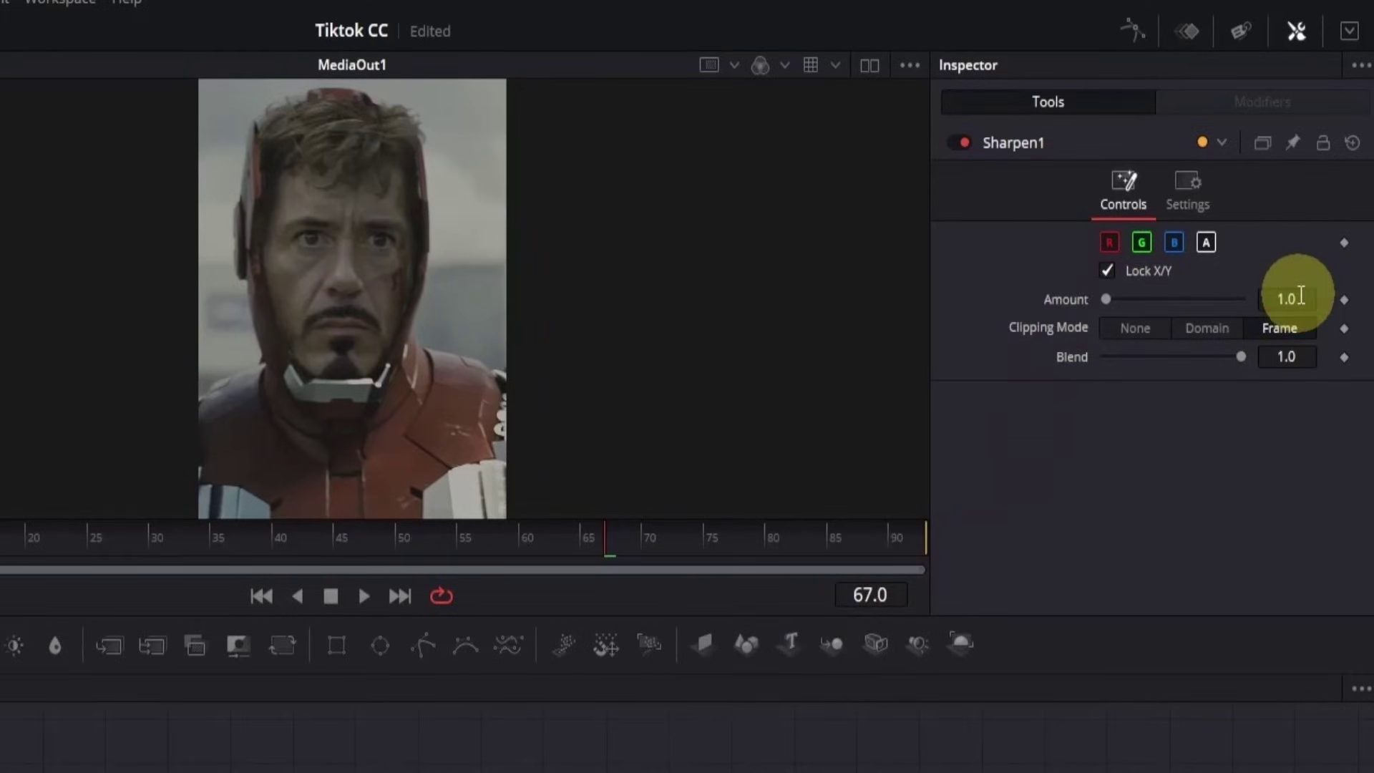
{"action": "left_click", "coordinate": [1298, 298]}
{"action": "type", "text": ".4"}
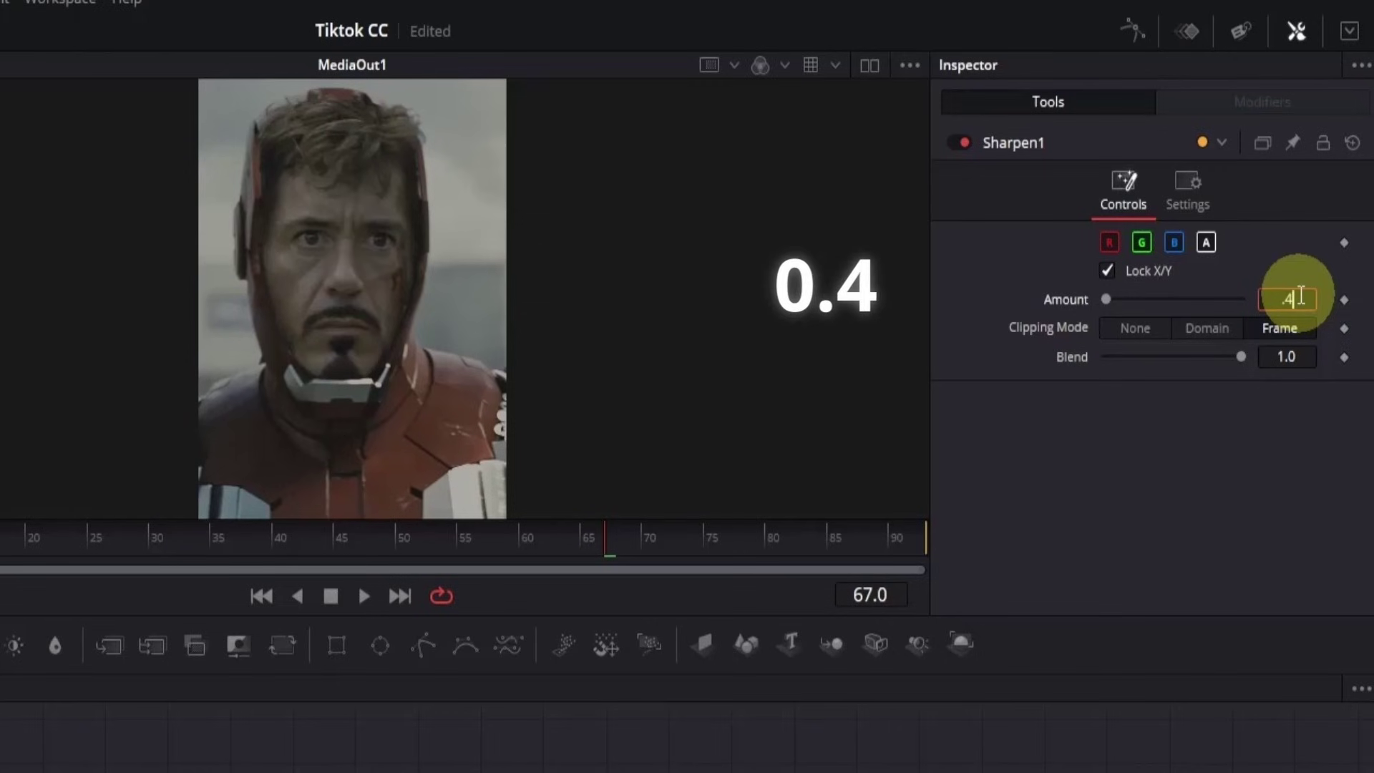
{"action": "key", "text": "Return"}
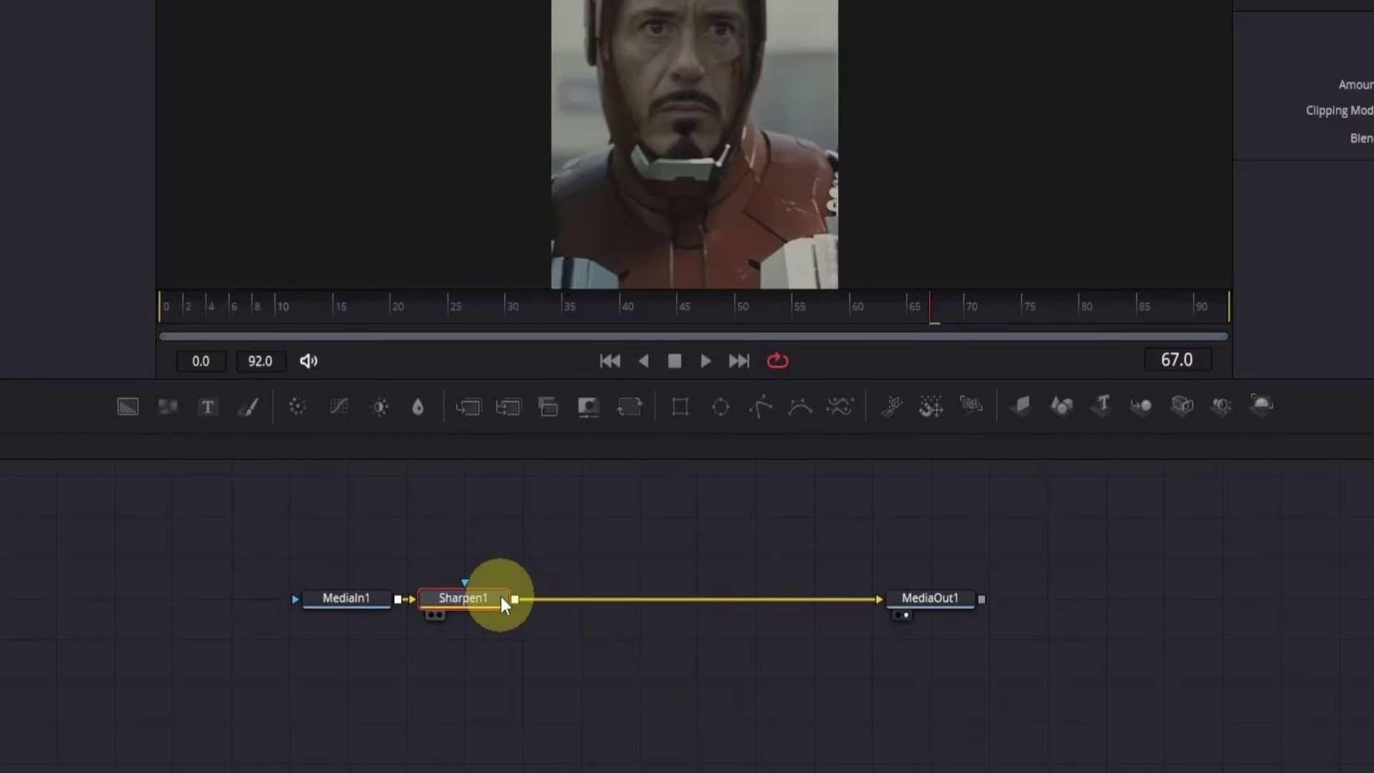
- Add an Unsharp Mask node directly after Sharpen1
{"action": "key", "text": "shift+space"}
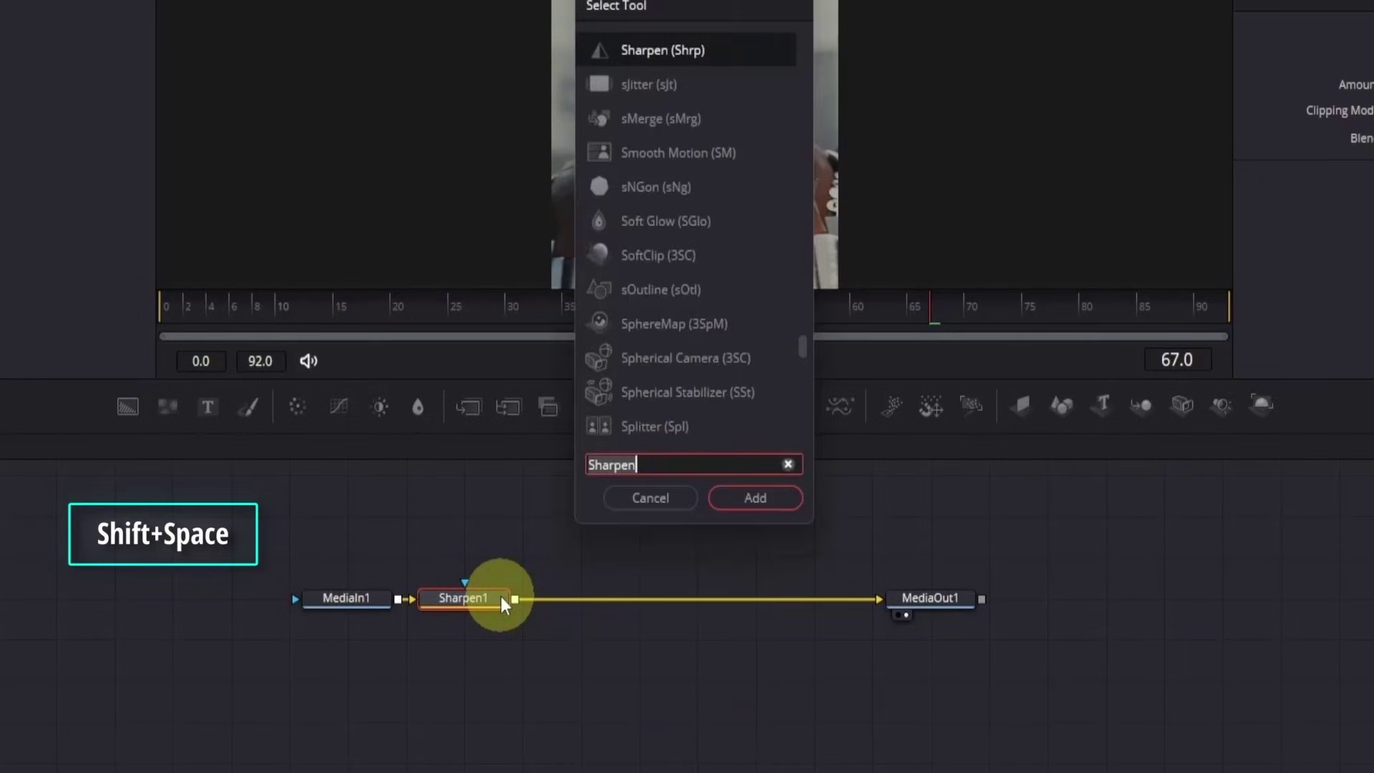
{"action": "type", "text": "unsha"}
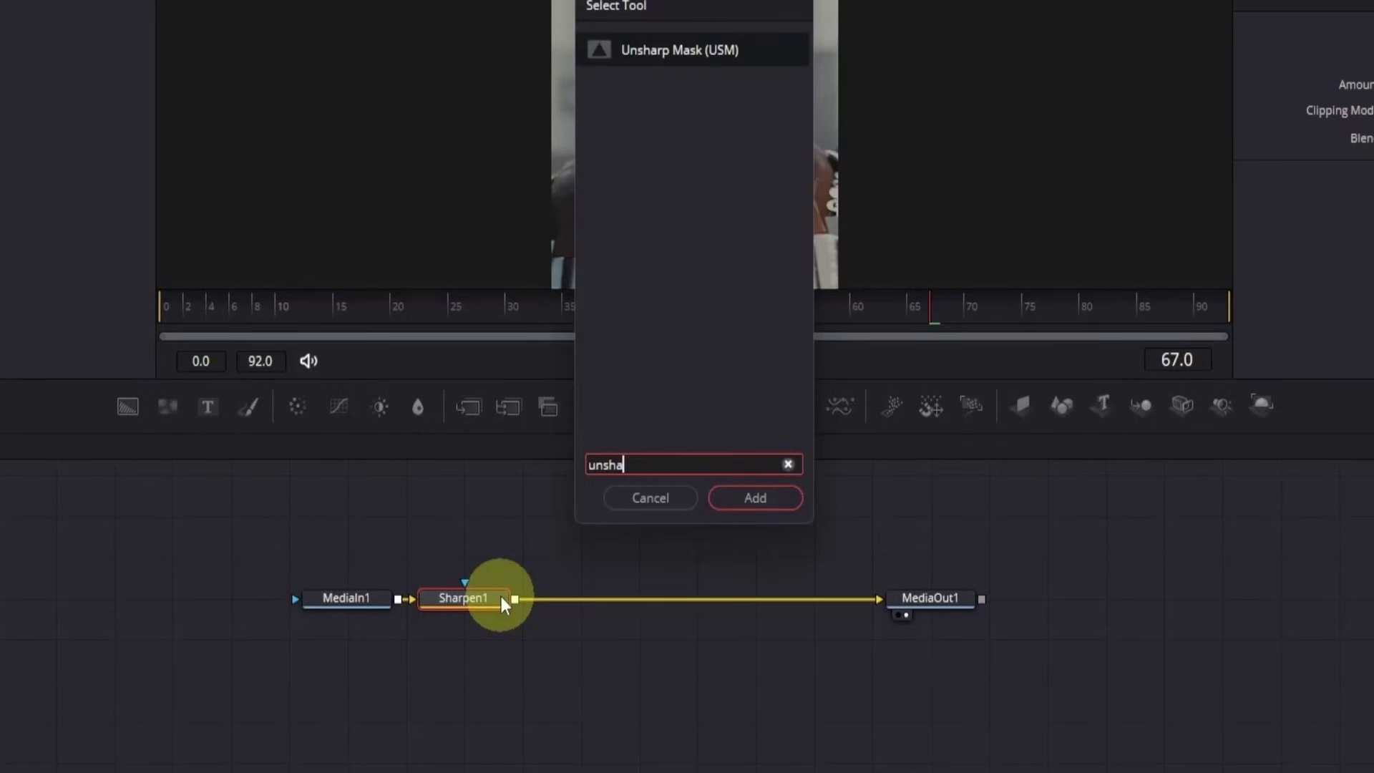
{"action": "key", "text": "Return"}
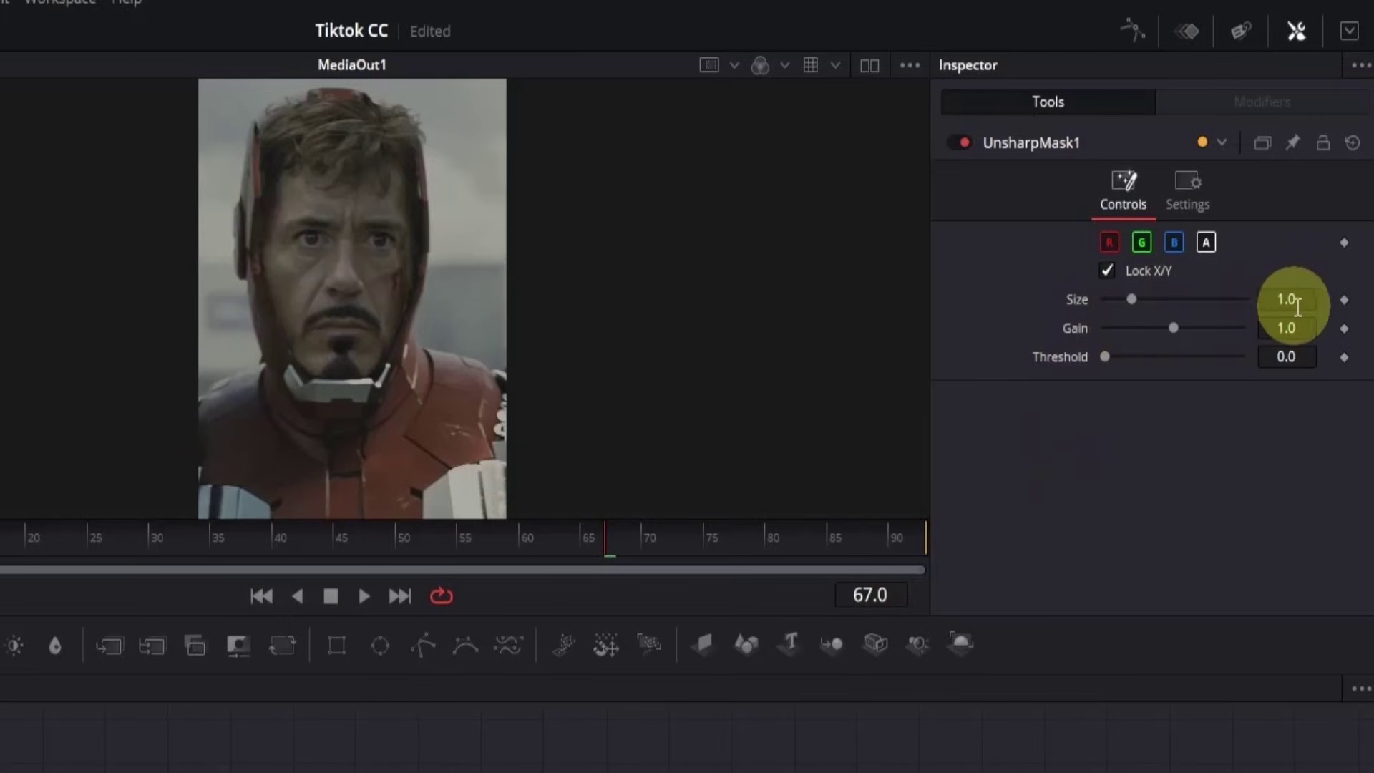
- Set the Unsharp Mask's size to 20 and gain to 0.5, saving the project between the two changes
{"action": "left_click", "coordinate": [1291, 301]}
{"action": "type", "text": "20"}
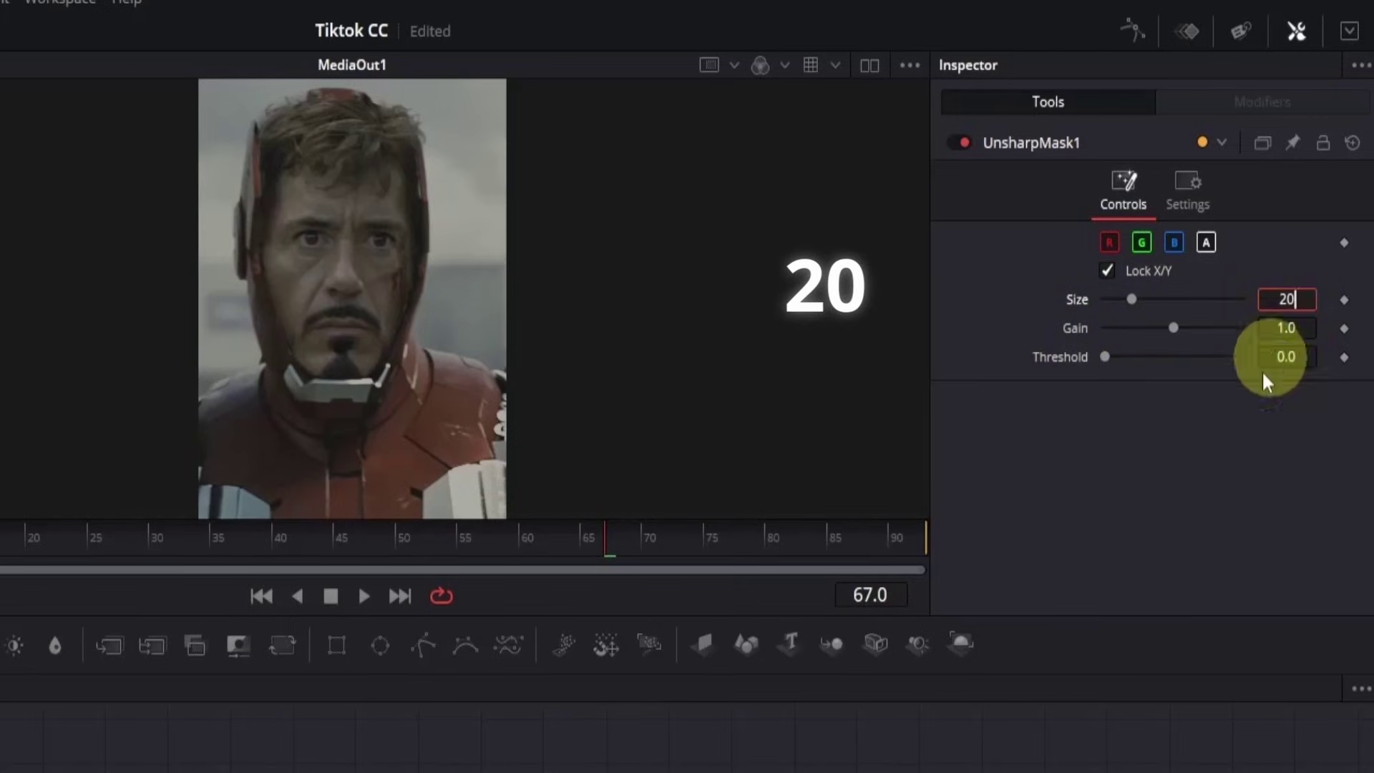
{"action": "key", "text": "Return"}
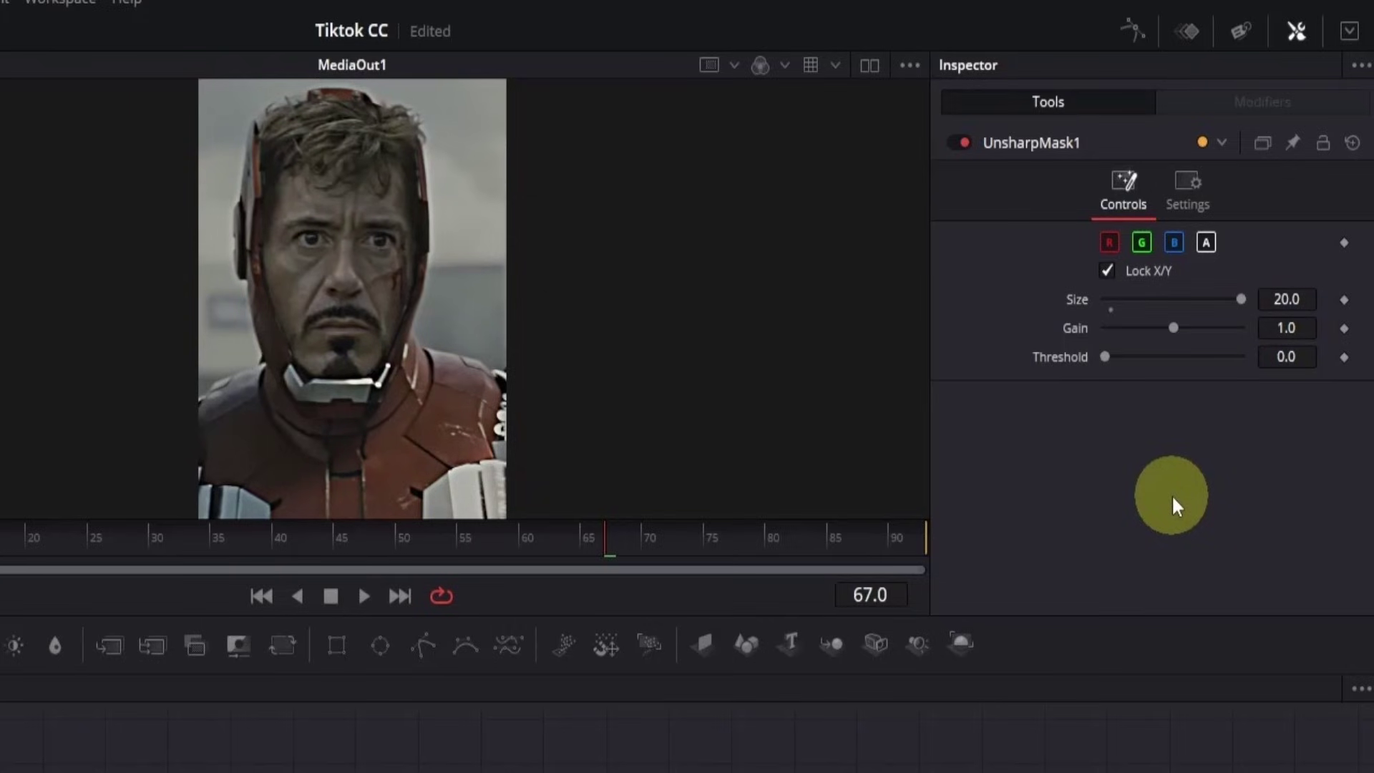
{"action": "key", "text": "ctrl+s"}
{"action": "left_click", "coordinate": [1298, 329]}
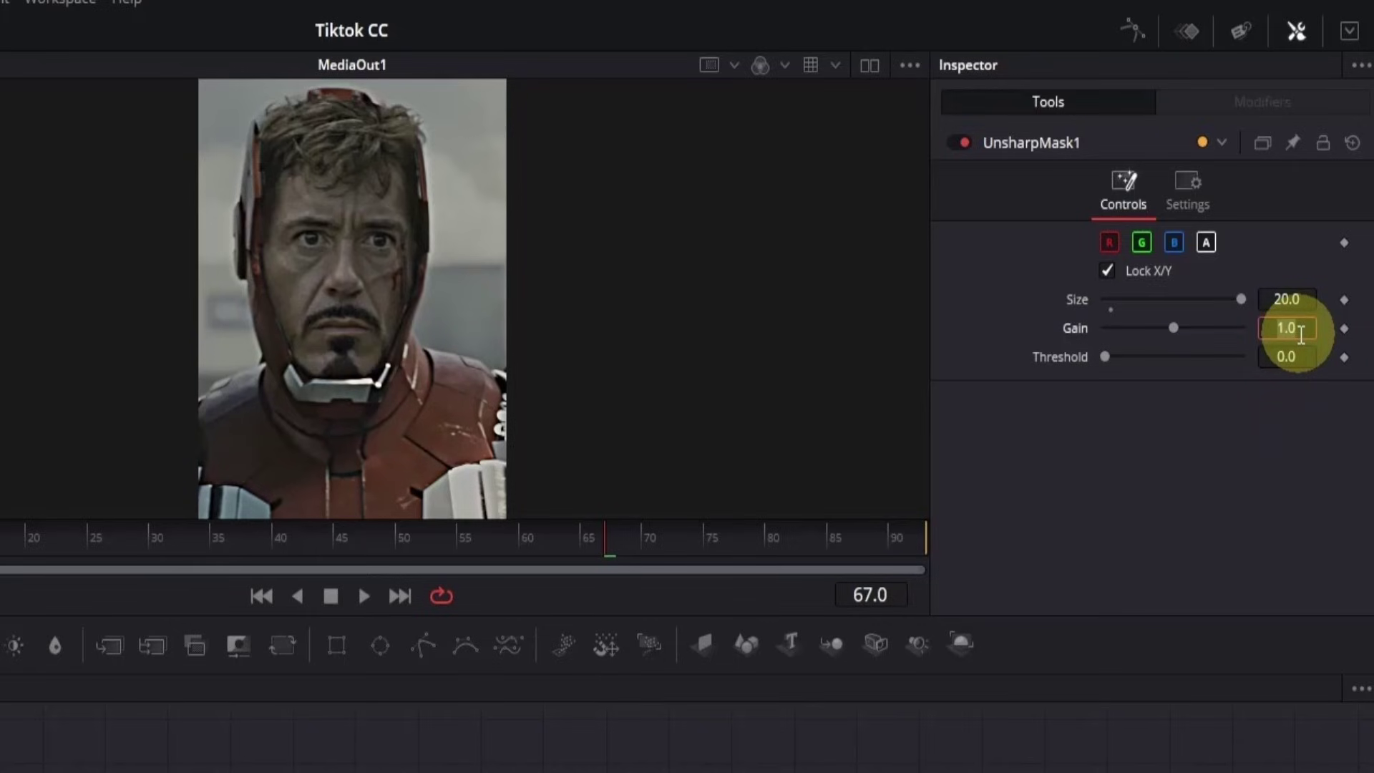
{"action": "type", "text": ".5"}
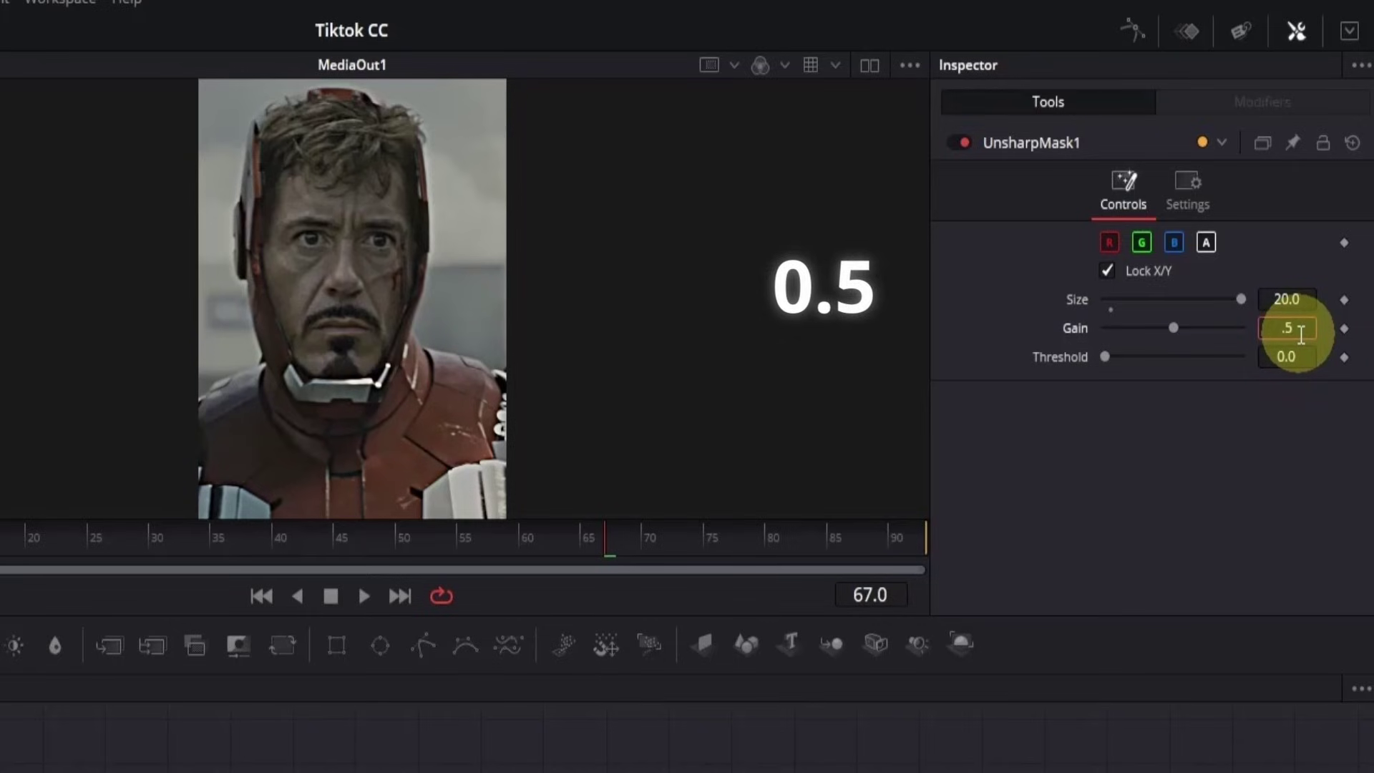
{"action": "key", "text": "Return"}
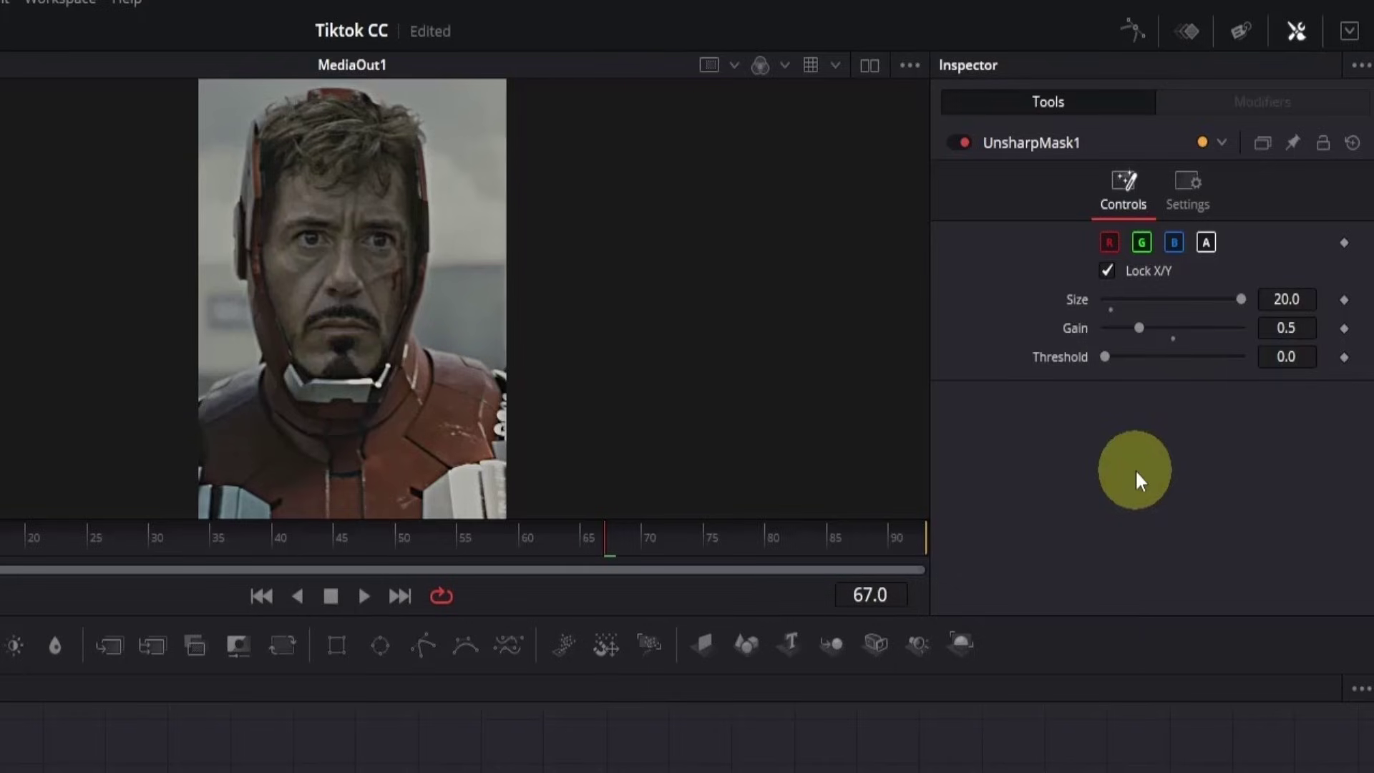
- Toggle the Unsharp Mask off and on to compare the image with and without it, leaving it enabled
{"action": "left_click", "coordinate": [964, 143]}
{"action": "left_click", "coordinate": [964, 143]}
{"action": "left_click", "coordinate": [964, 143]}
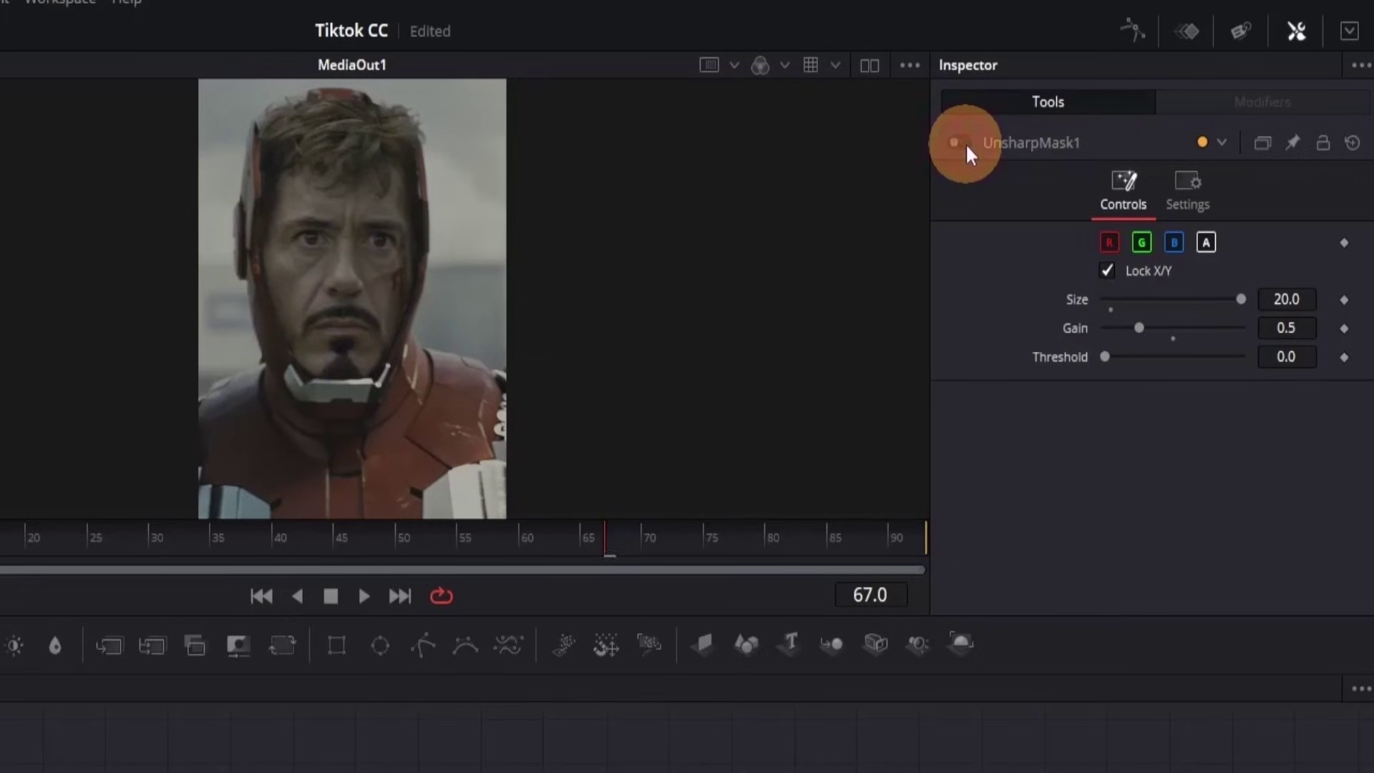
{"action": "left_click", "coordinate": [964, 143]}
{"action": "left_click", "coordinate": [965, 144]}
{"action": "left_click", "coordinate": [965, 143]}
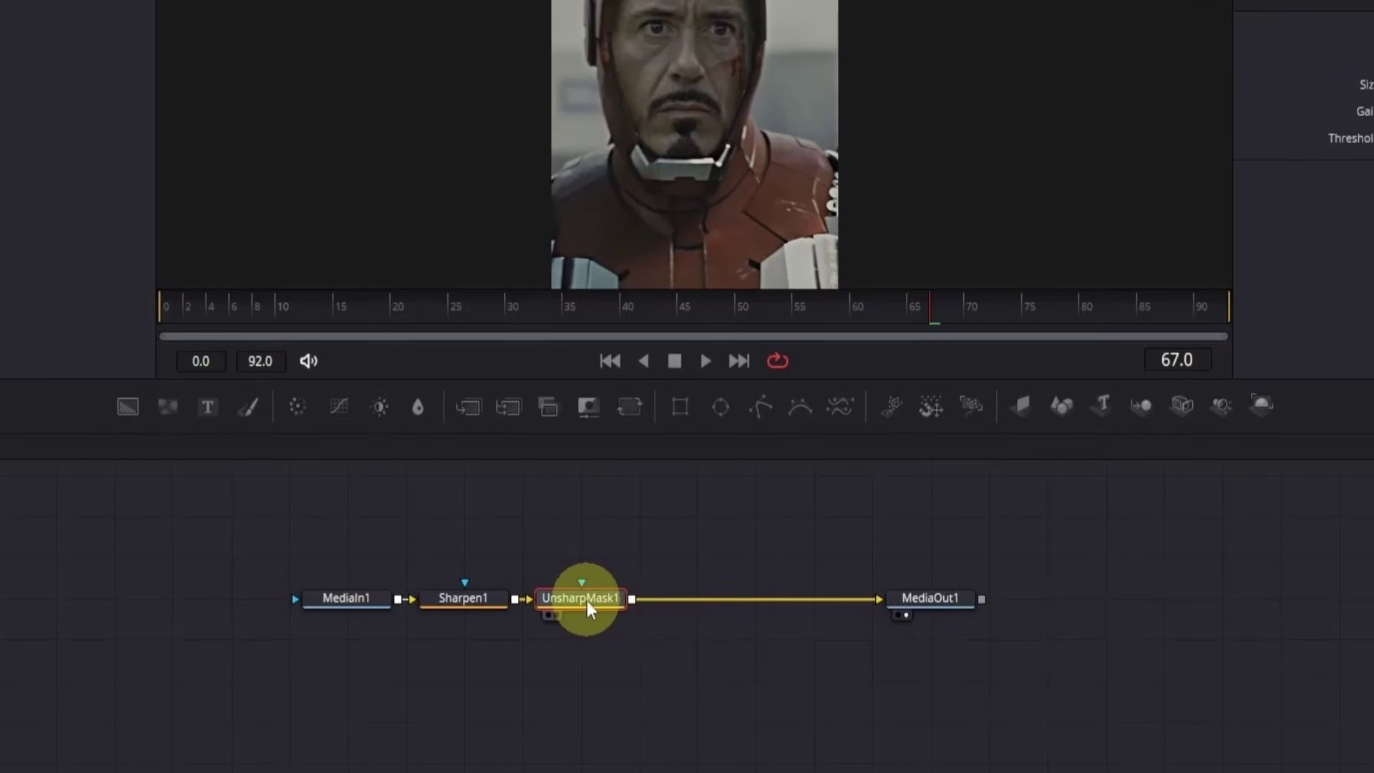
- Add a Color Corrector after UnsharpMask1 with lift 0.05, gamma 1.06, gain 0.91 and contrast 1.22
{"action": "left_click", "coordinate": [298, 408]}
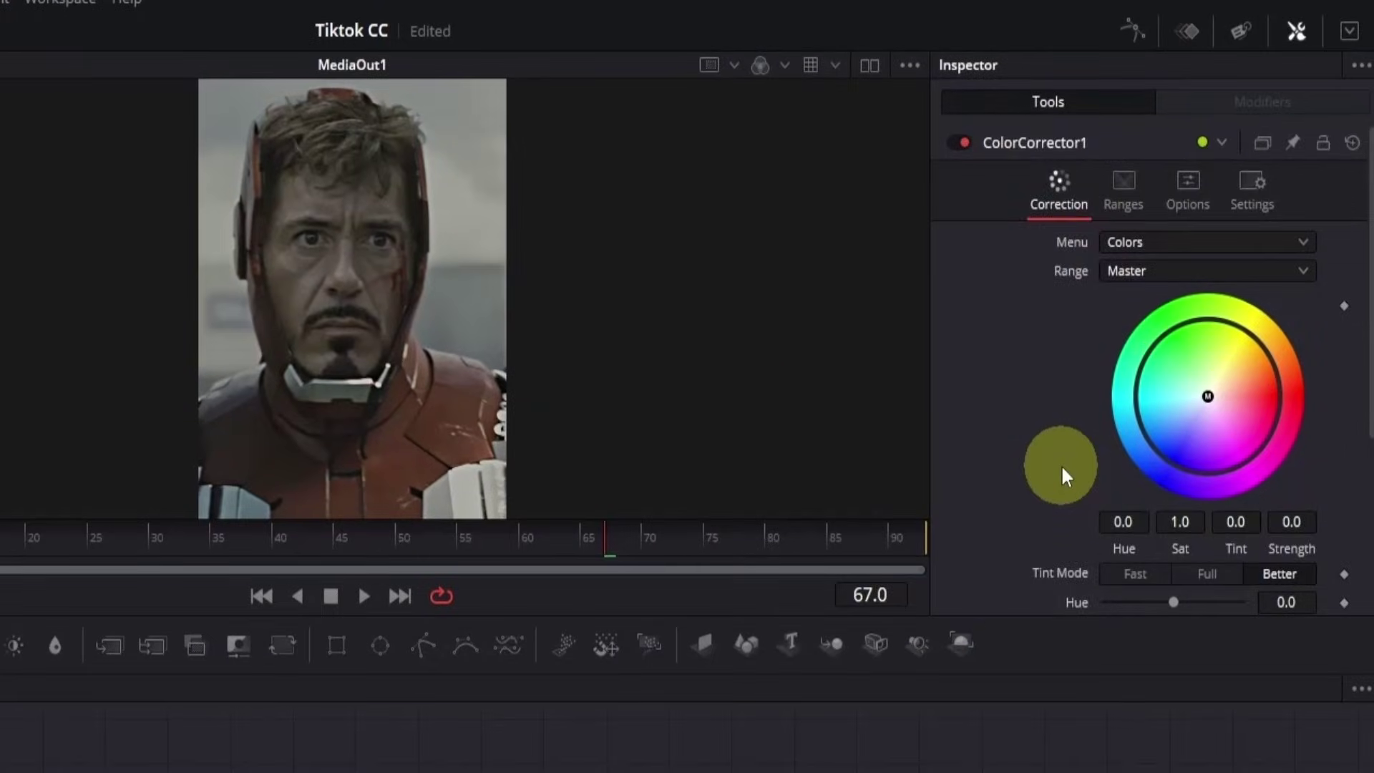
{"action": "scroll", "coordinate": [1139, 359], "scroll_direction": "down", "scroll_amount": 4}
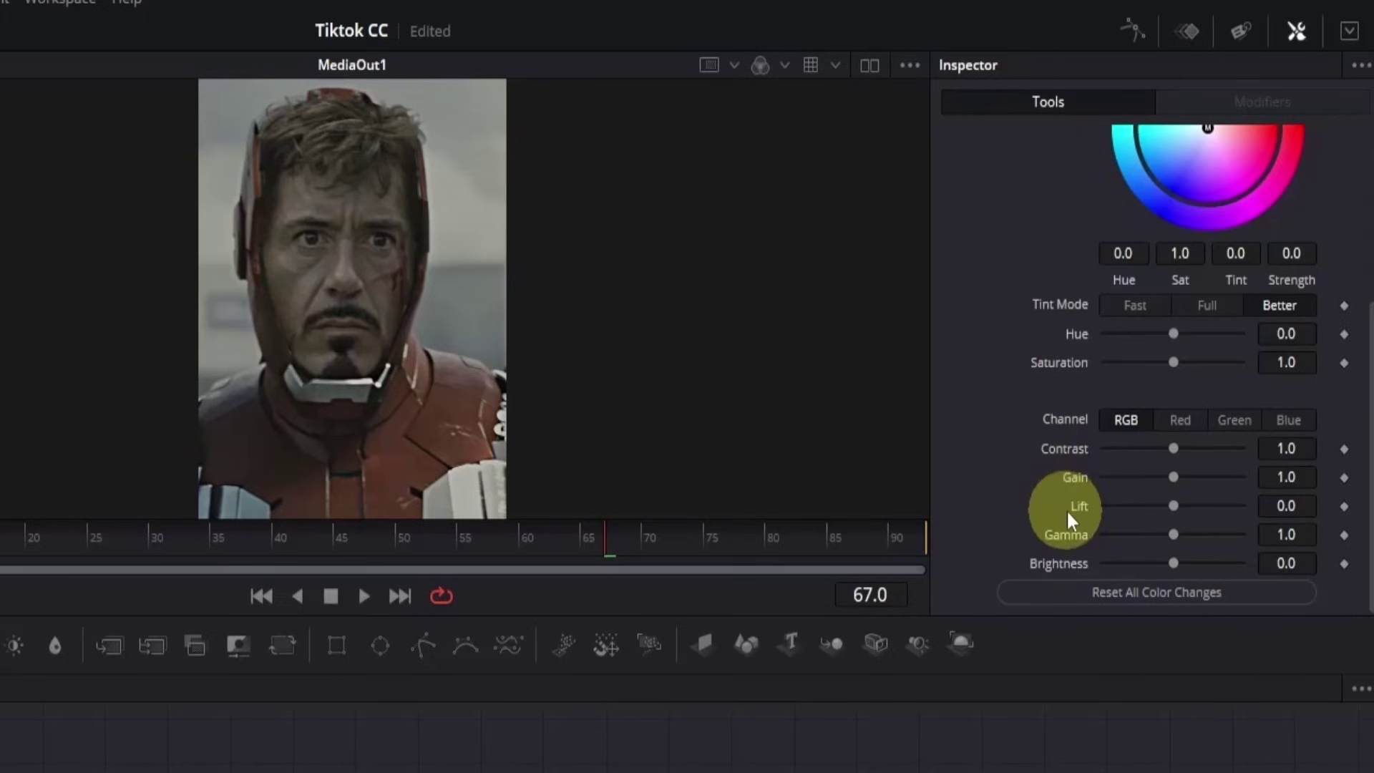
{"action": "left_click_drag", "start_coordinate": [1171, 505], "coordinate": [1175, 506]}
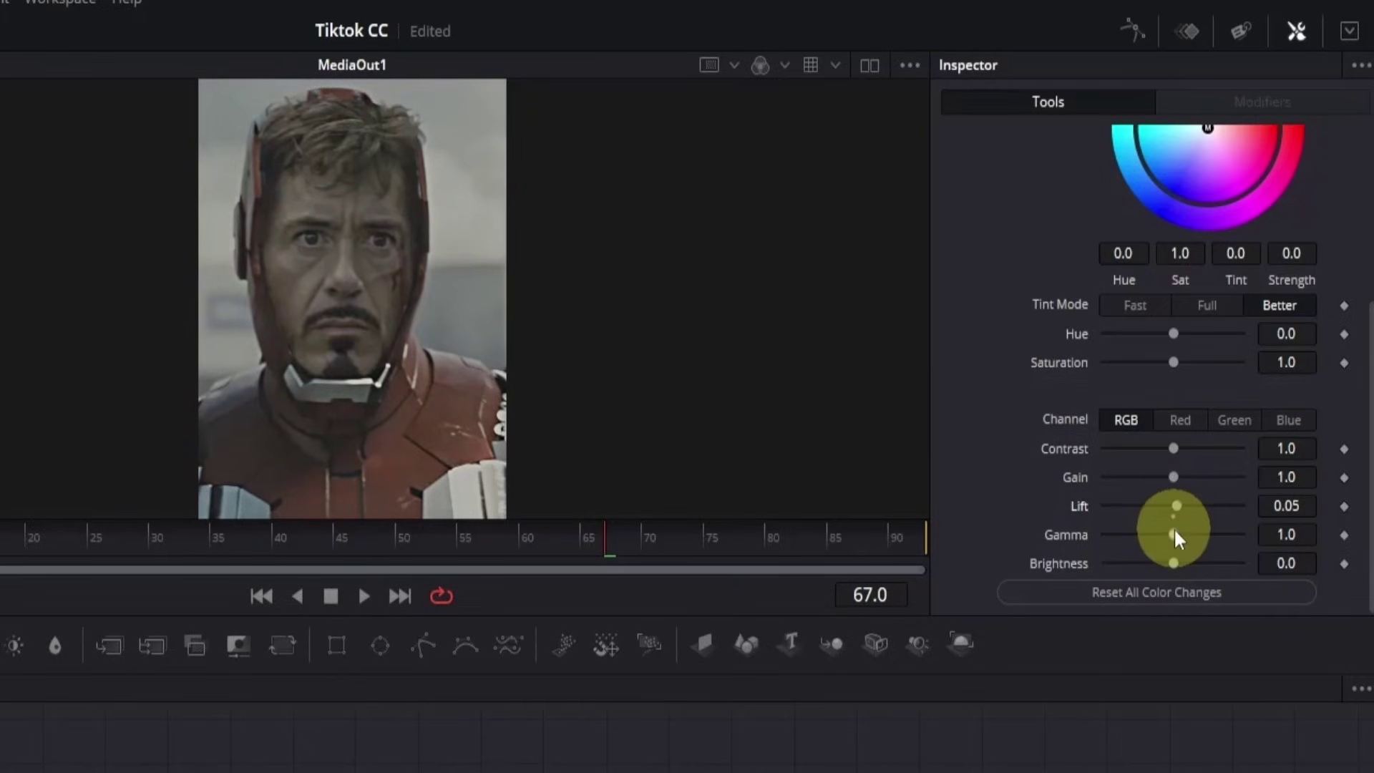
{"action": "left_click", "coordinate": [1174, 534]}
{"action": "left_click_drag", "start_coordinate": [1175, 535], "coordinate": [1177, 536]}
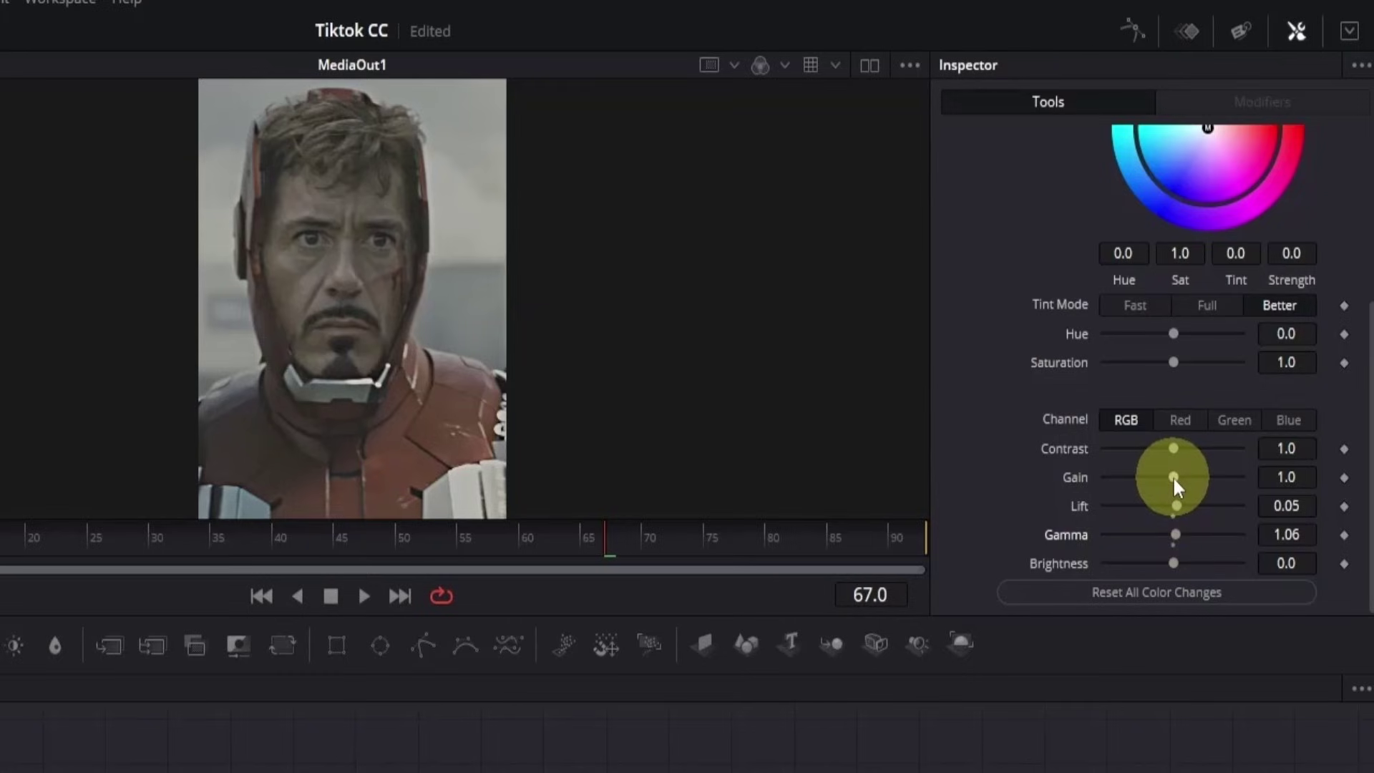
{"action": "left_click_drag", "start_coordinate": [1173, 476], "coordinate": [1166, 474]}
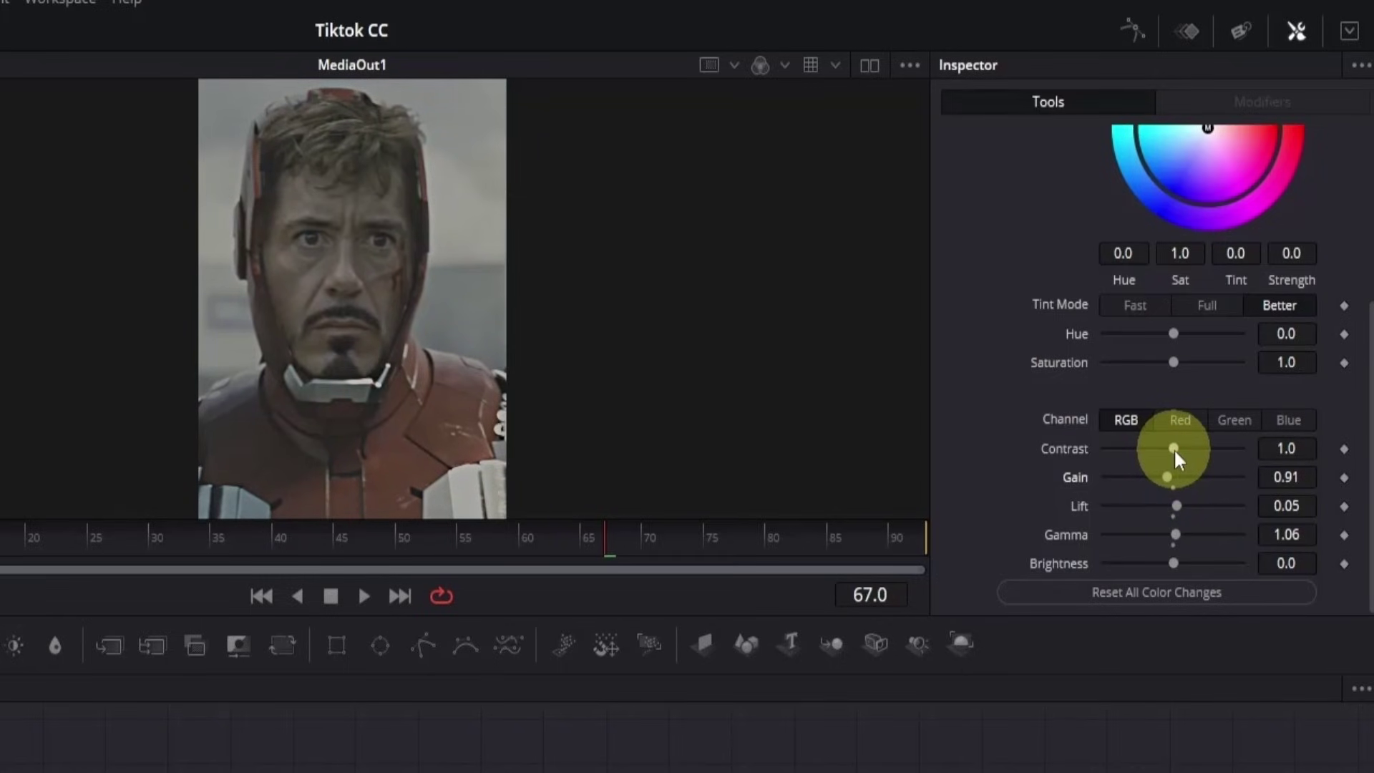
{"action": "left_click_drag", "start_coordinate": [1173, 447], "coordinate": [1180, 447]}
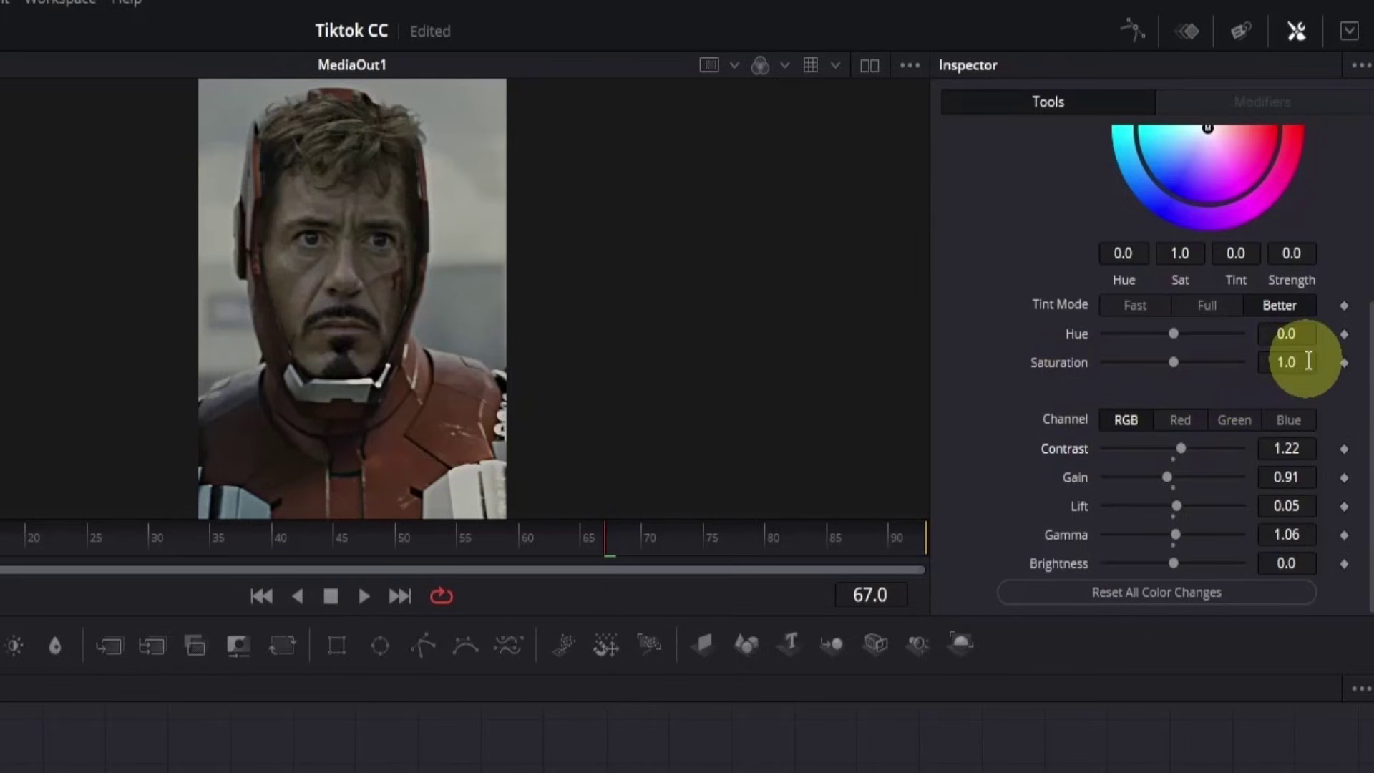
- Set the Color Corrector's saturation to 1.3
{"action": "left_click", "coordinate": [1305, 361]}
{"action": "key", "text": "BackSpace"}
{"action": "type", "text": "3"}
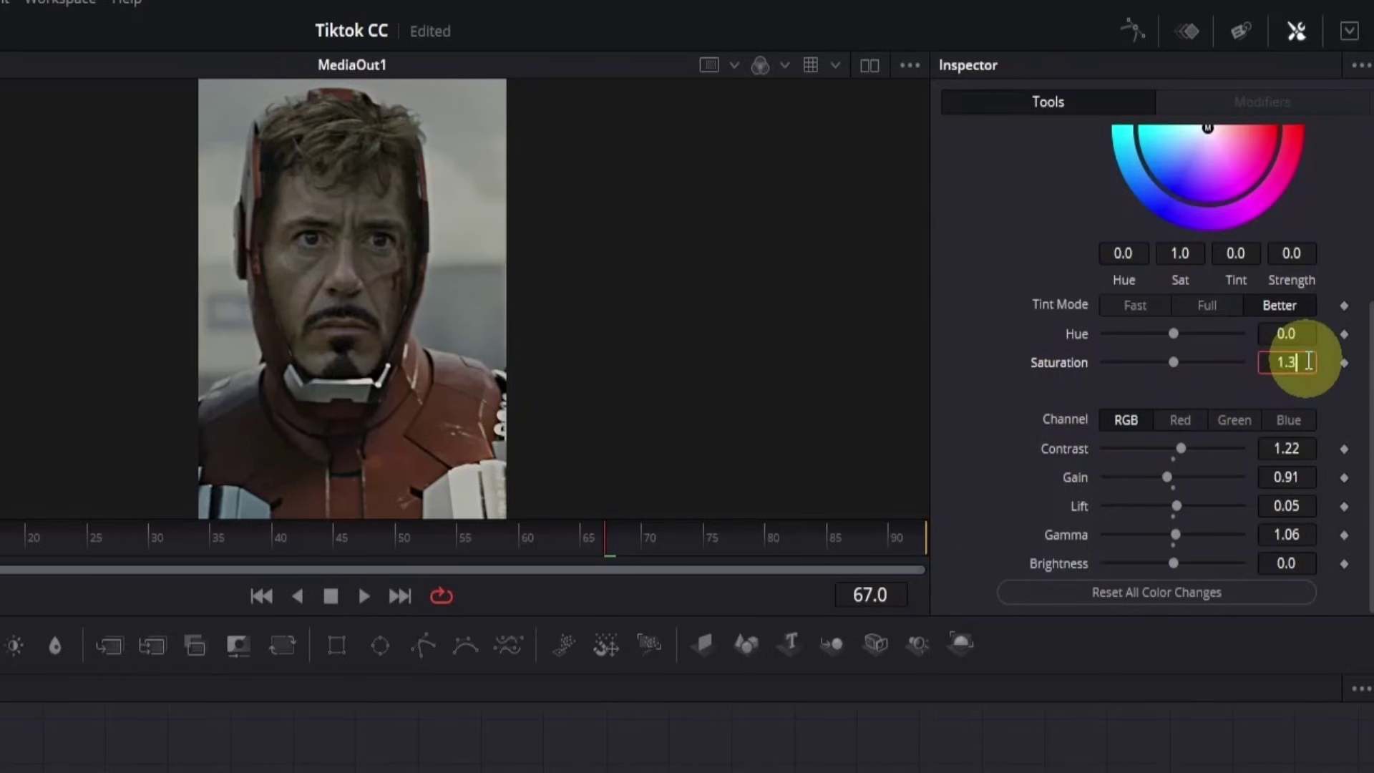
{"action": "key", "text": "Return"}
- Shift the Master range's colour balance slightly toward blue, to a tint of about -0.3975 and strength of about 0.0233
{"action": "scroll", "coordinate": [1070, 401], "scroll_direction": "up", "scroll_amount": 3}
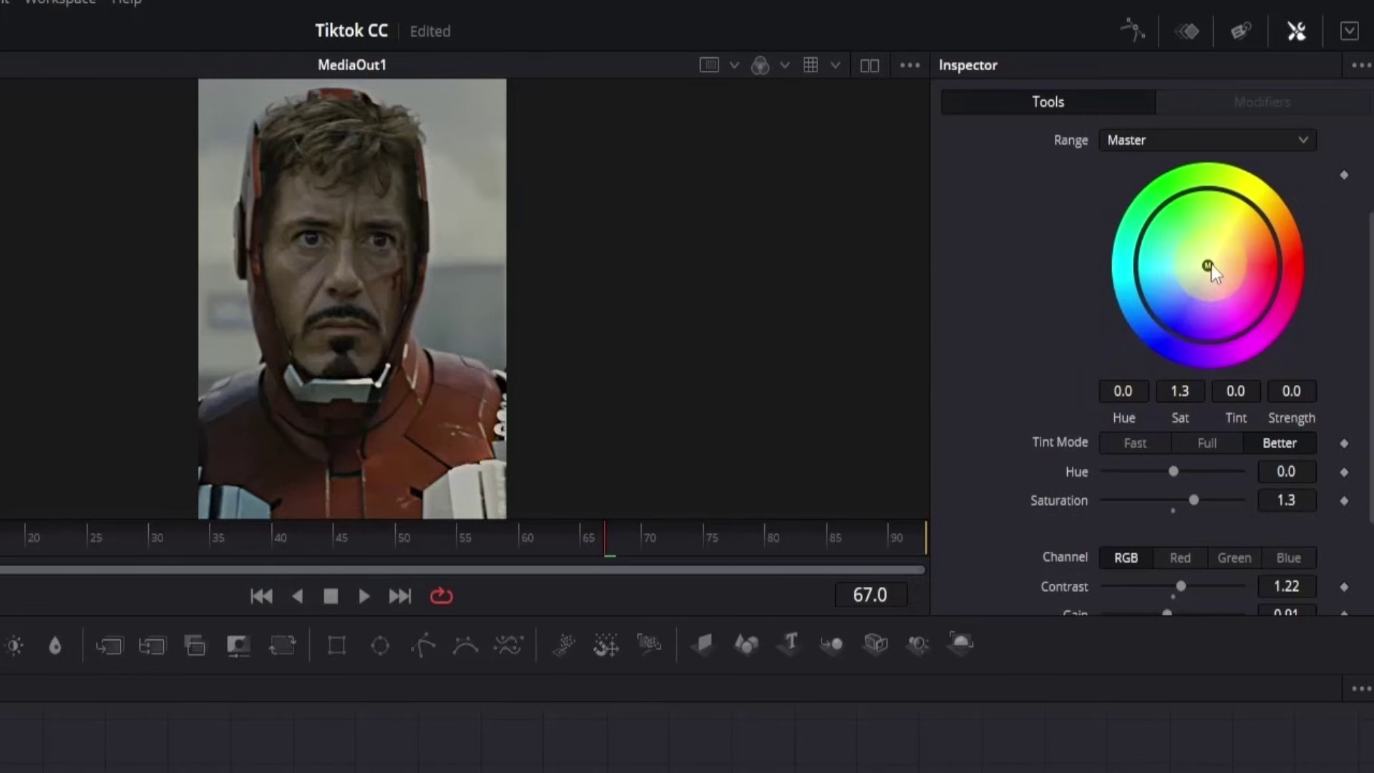
{"action": "mouse_move", "coordinate": [1208, 267]}
{"action": "left_mouse_down"}
{"action": "mouse_move", "coordinate": [1164, 308]}
{"action": "mouse_move", "coordinate": [1172, 220]}
{"action": "mouse_move", "coordinate": [1255, 256]}
{"action": "mouse_move", "coordinate": [1149, 327]}
{"action": "mouse_move", "coordinate": [1141, 297]}
{"action": "mouse_move", "coordinate": [1199, 273]}
{"action": "left_mouse_up"}
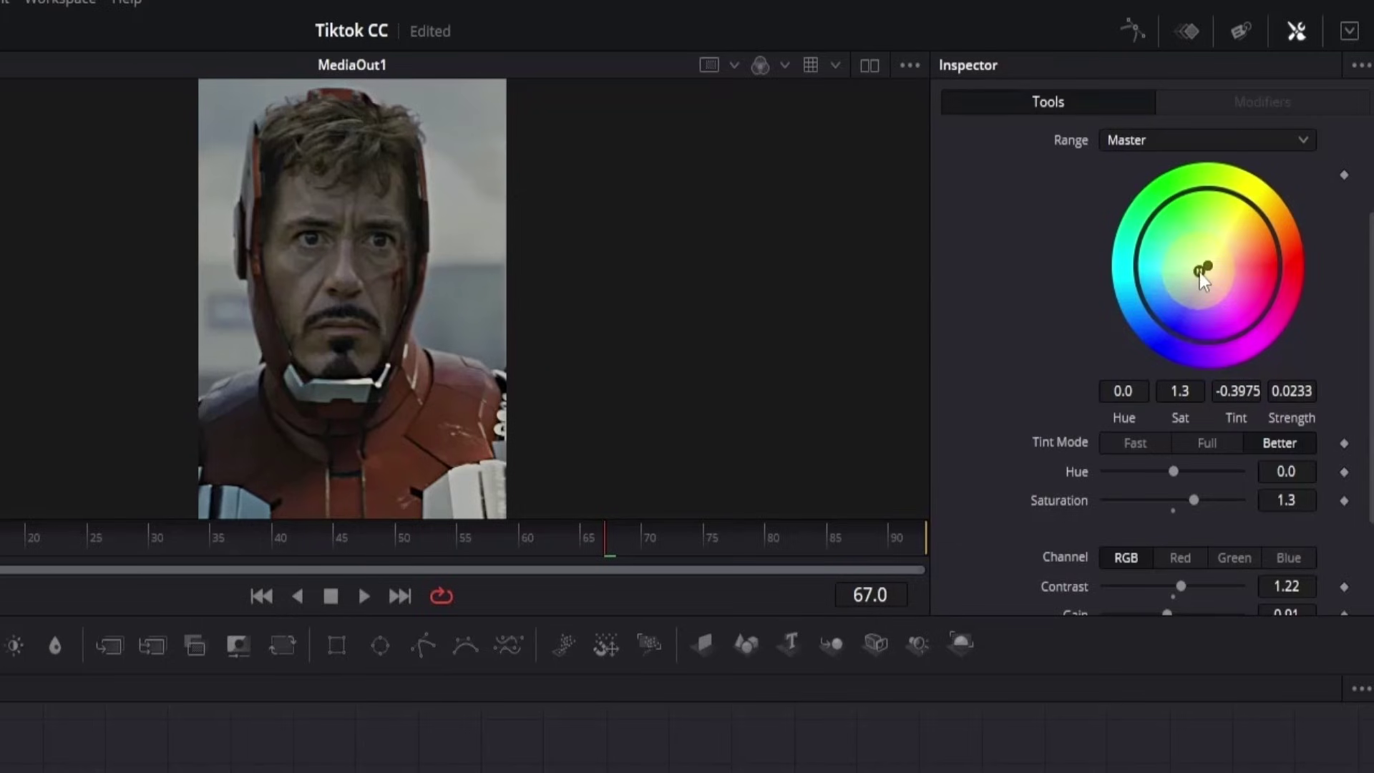
{"action": "scroll", "coordinate": [1201, 276], "scroll_direction": "up", "scroll_amount": 3}
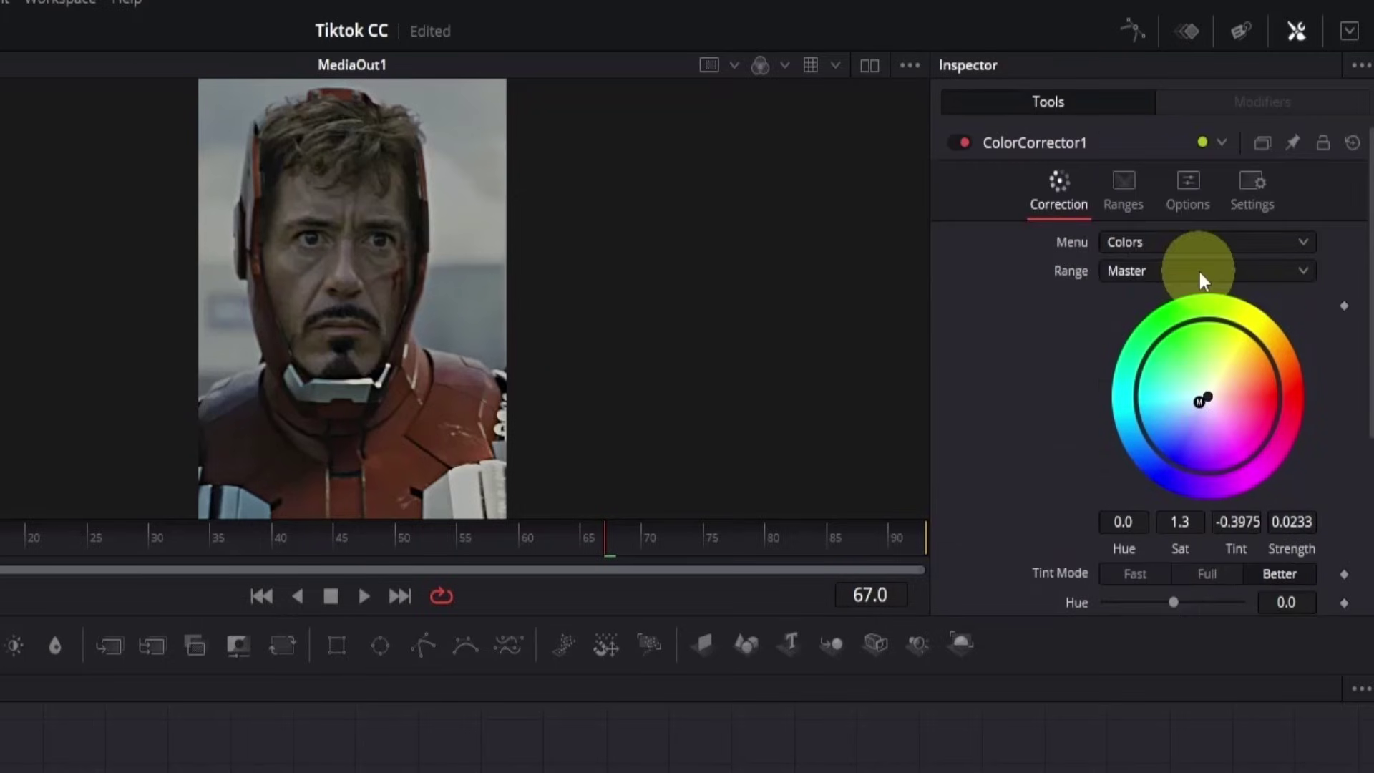
- Toggle the Color Corrector off and on to compare the image with and without it, leaving it enabled
{"action": "left_click", "coordinate": [966, 145]}
{"action": "left_click", "coordinate": [966, 145]}
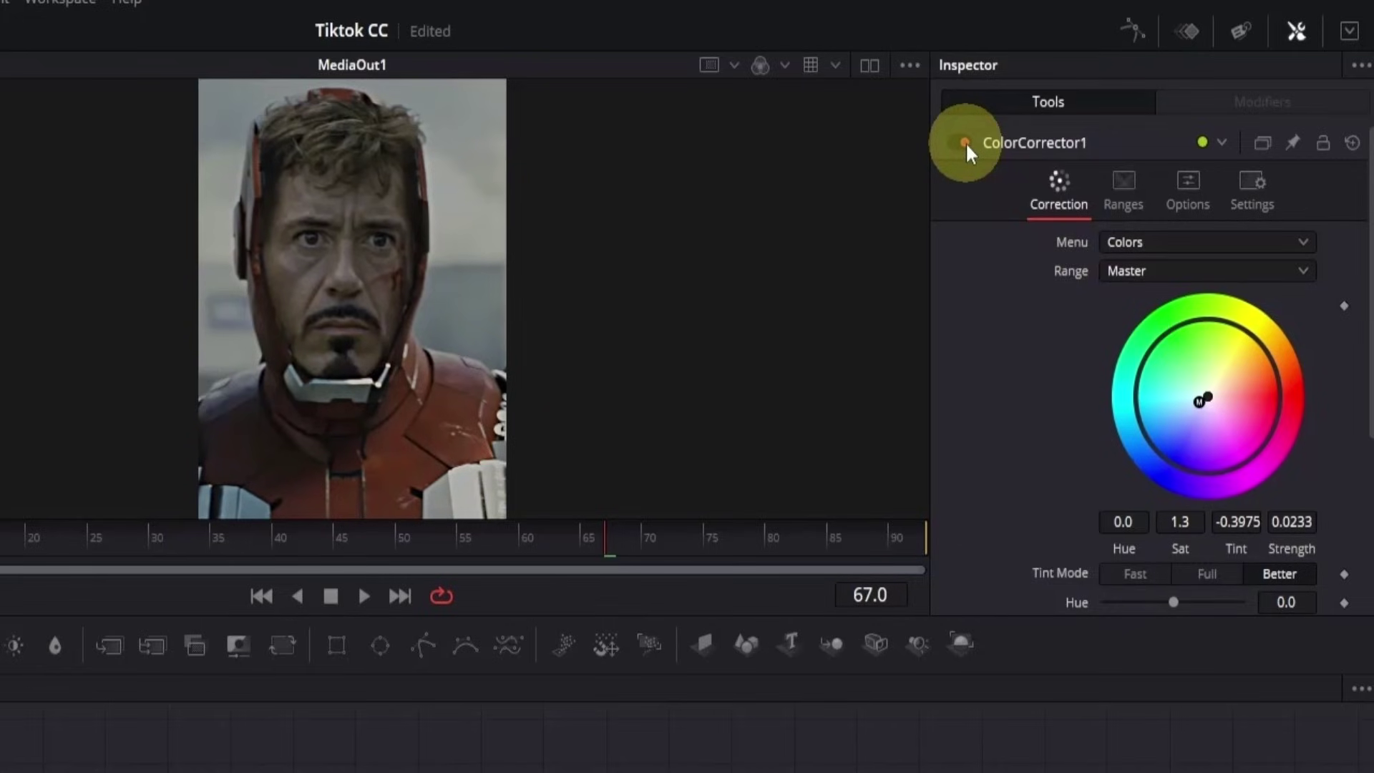
{"action": "left_click", "coordinate": [966, 145]}
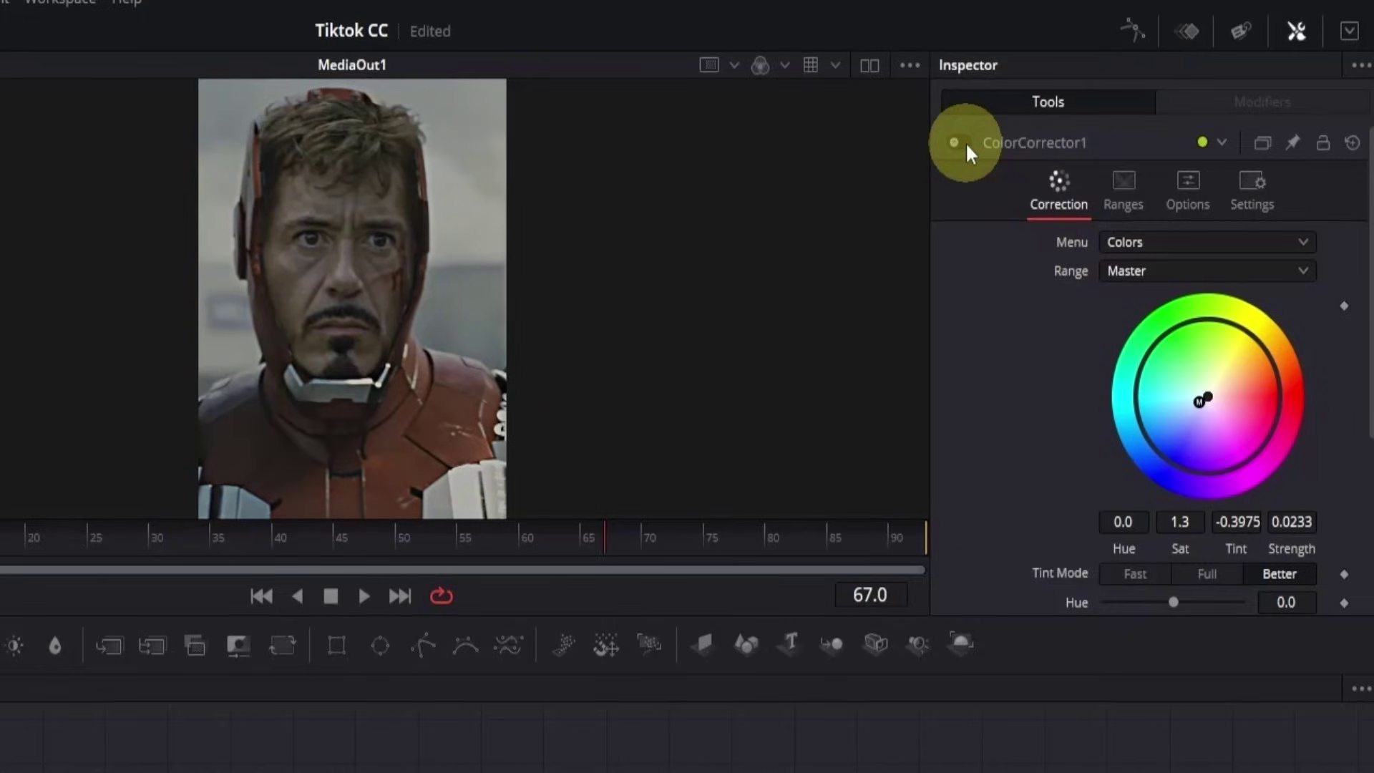
{"action": "left_click", "coordinate": [966, 146]}
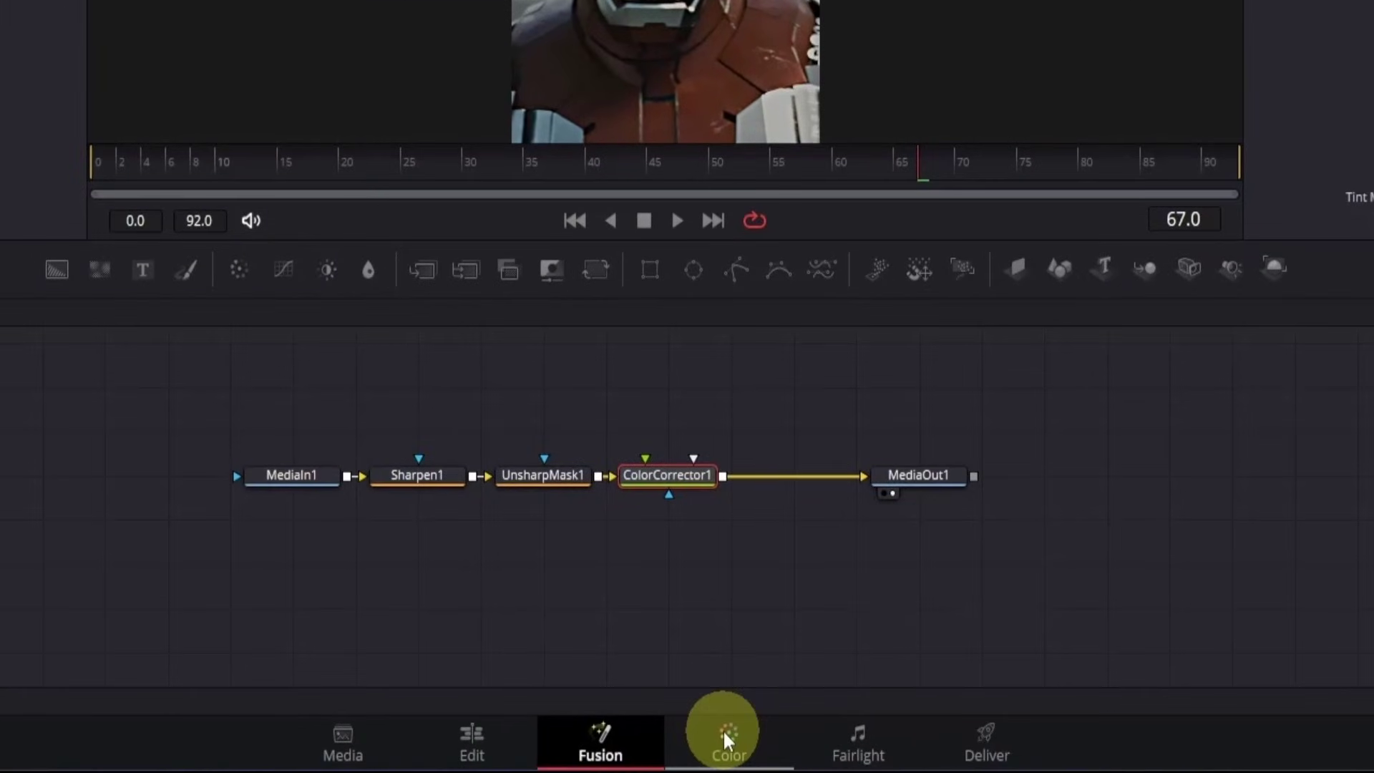
- On the Color page, anchor the custom curve with a point in the darker tones and raise a second point slightly in the highlights
{"action": "left_click", "coordinate": [724, 737]}
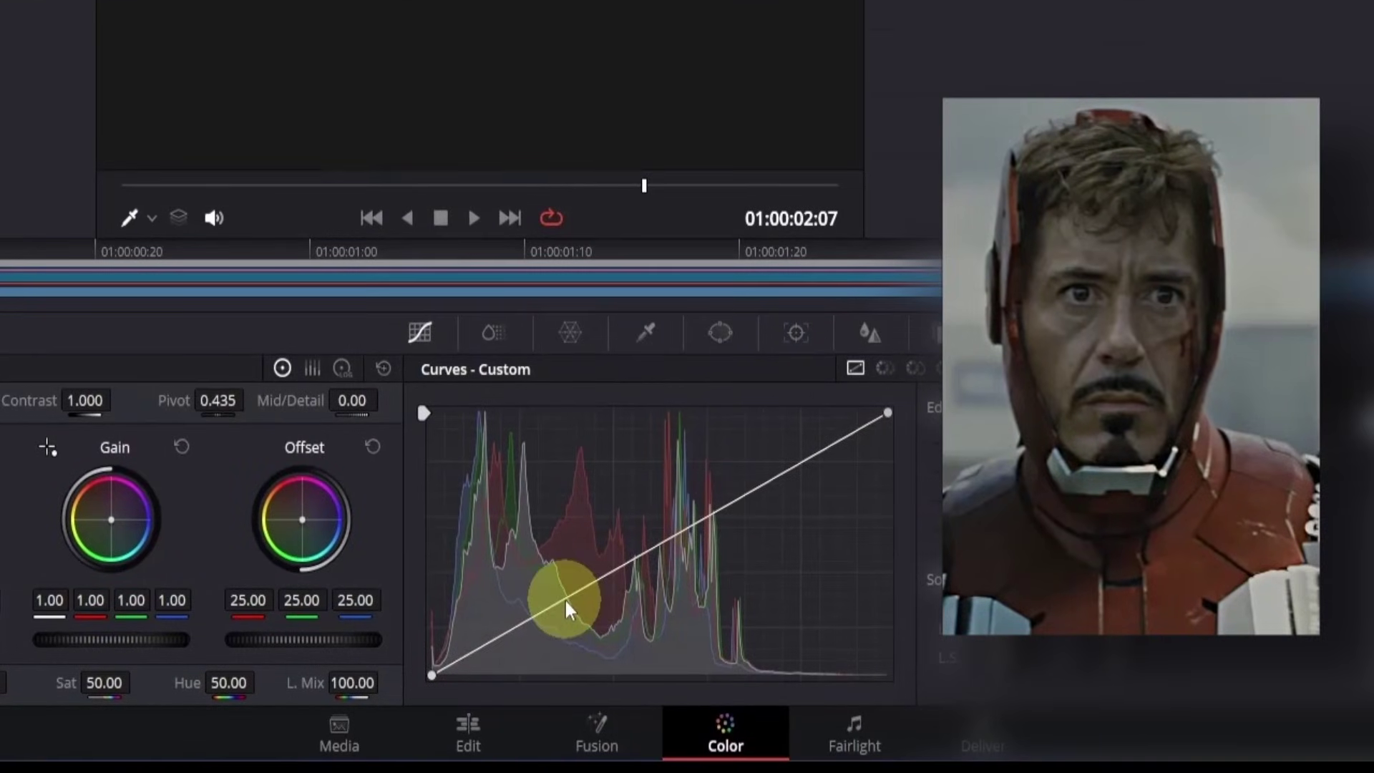
{"action": "left_click", "coordinate": [556, 600]}
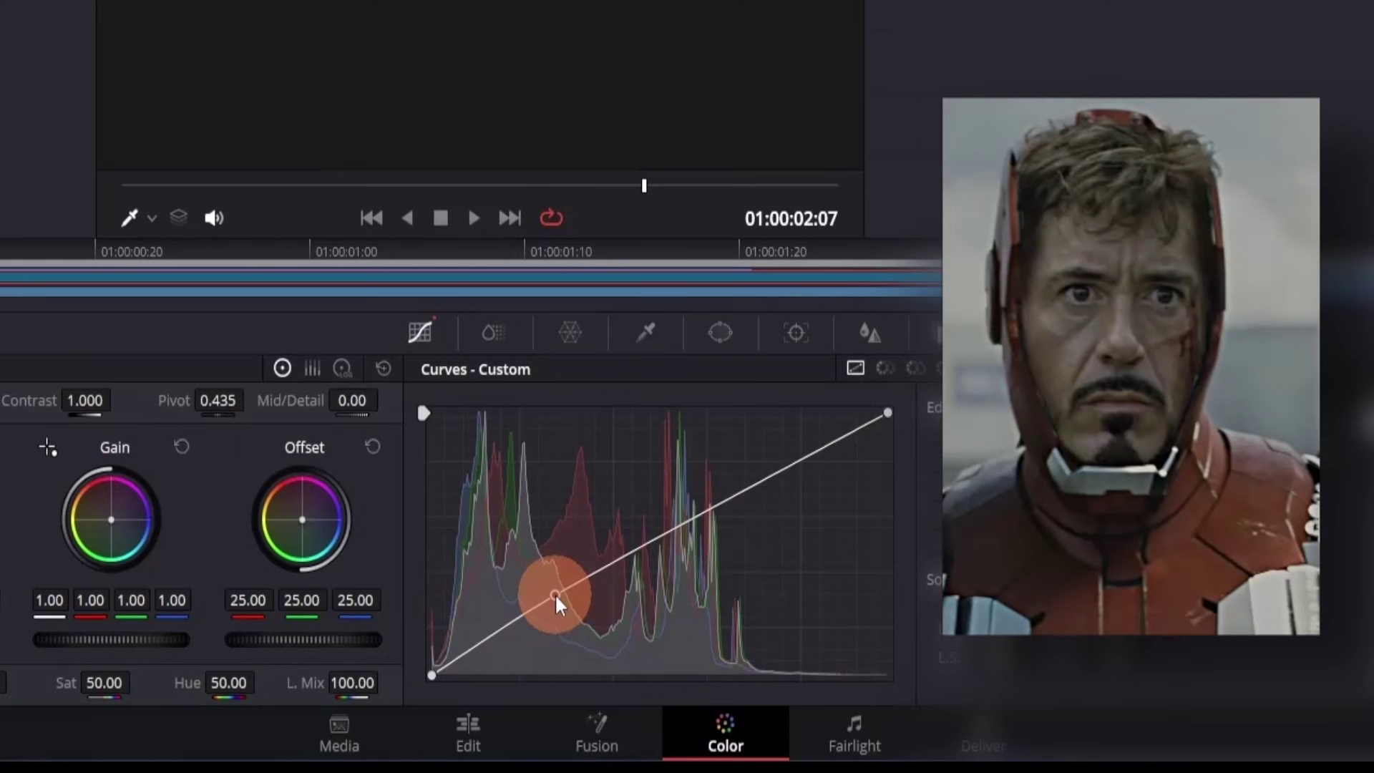
{"action": "left_click_drag", "start_coordinate": [740, 488], "coordinate": [740, 470]}
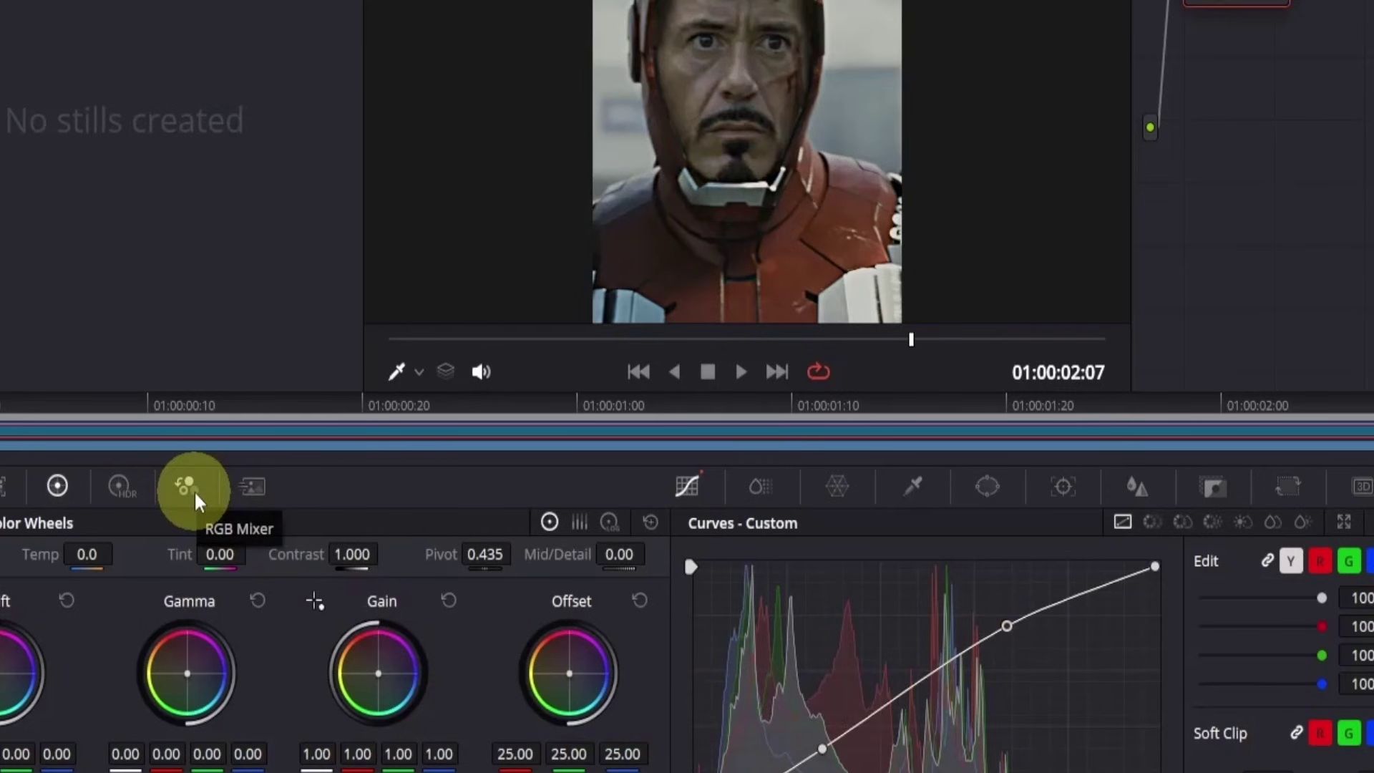
- In the RGB Mixer, set Red Output to red 1.09 and blue -0.12, and compare the image with node 01 off and on
{"action": "left_click", "coordinate": [194, 491]}
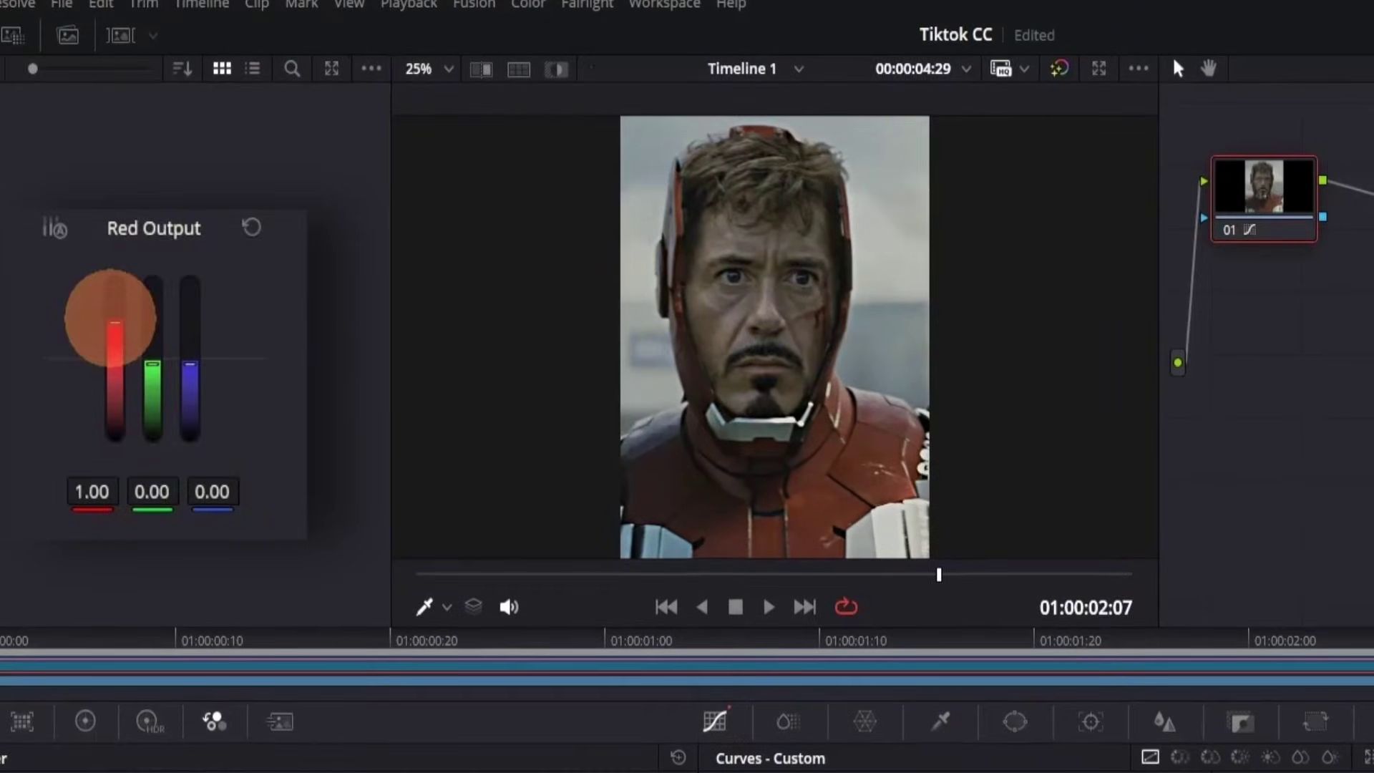
{"action": "left_click_drag", "start_coordinate": [65, 587], "coordinate": [65, 583]}
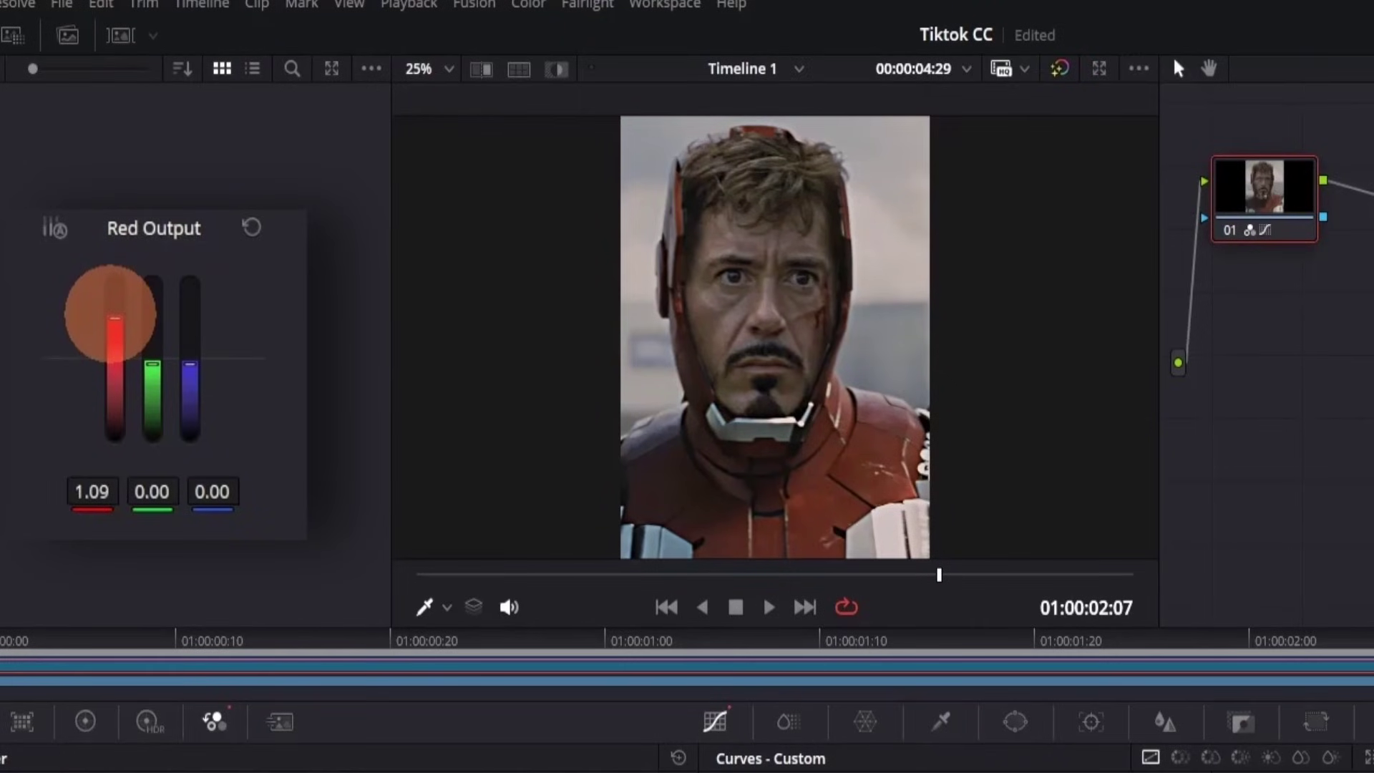
{"action": "left_click_drag", "start_coordinate": [110, 313], "coordinate": [114, 313]}
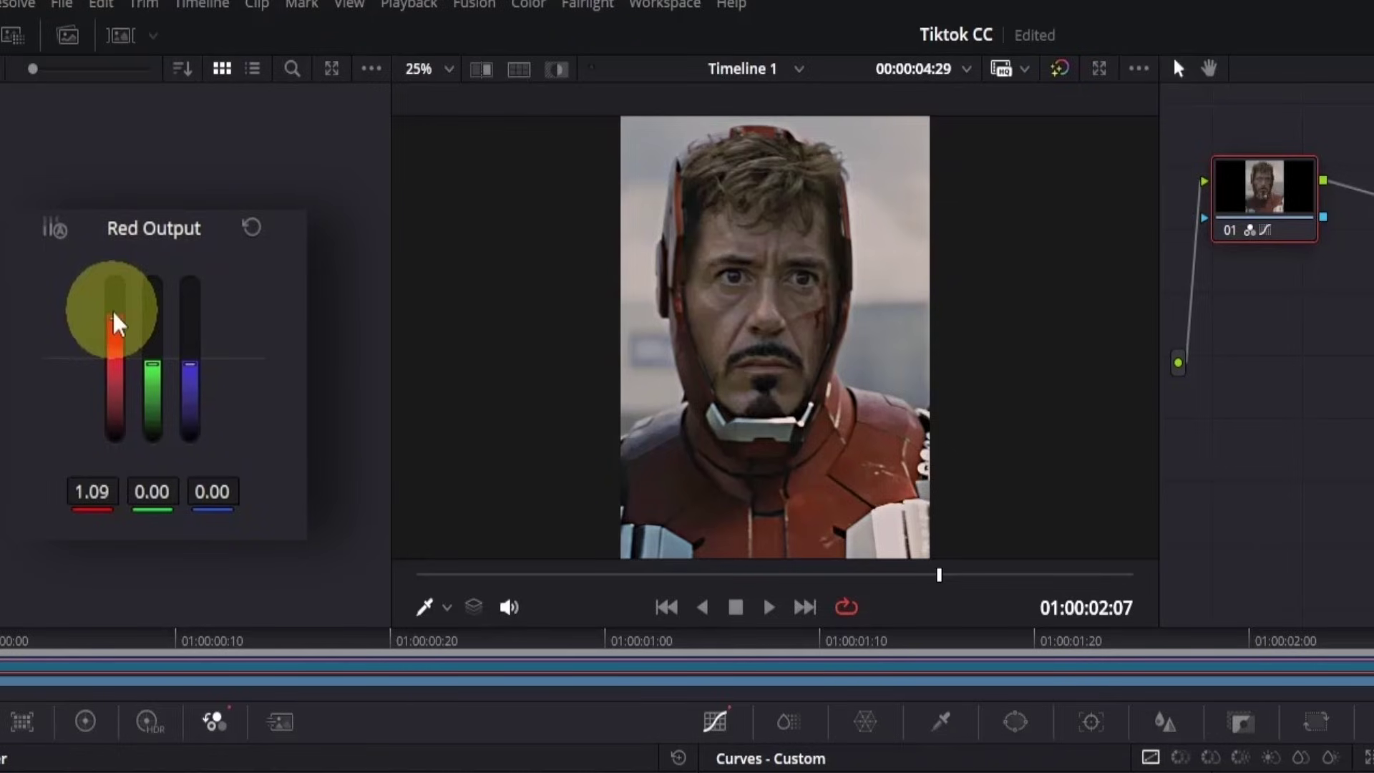
{"action": "left_click", "coordinate": [188, 362]}
{"action": "left_click_drag", "start_coordinate": [186, 363], "coordinate": [190, 364]}
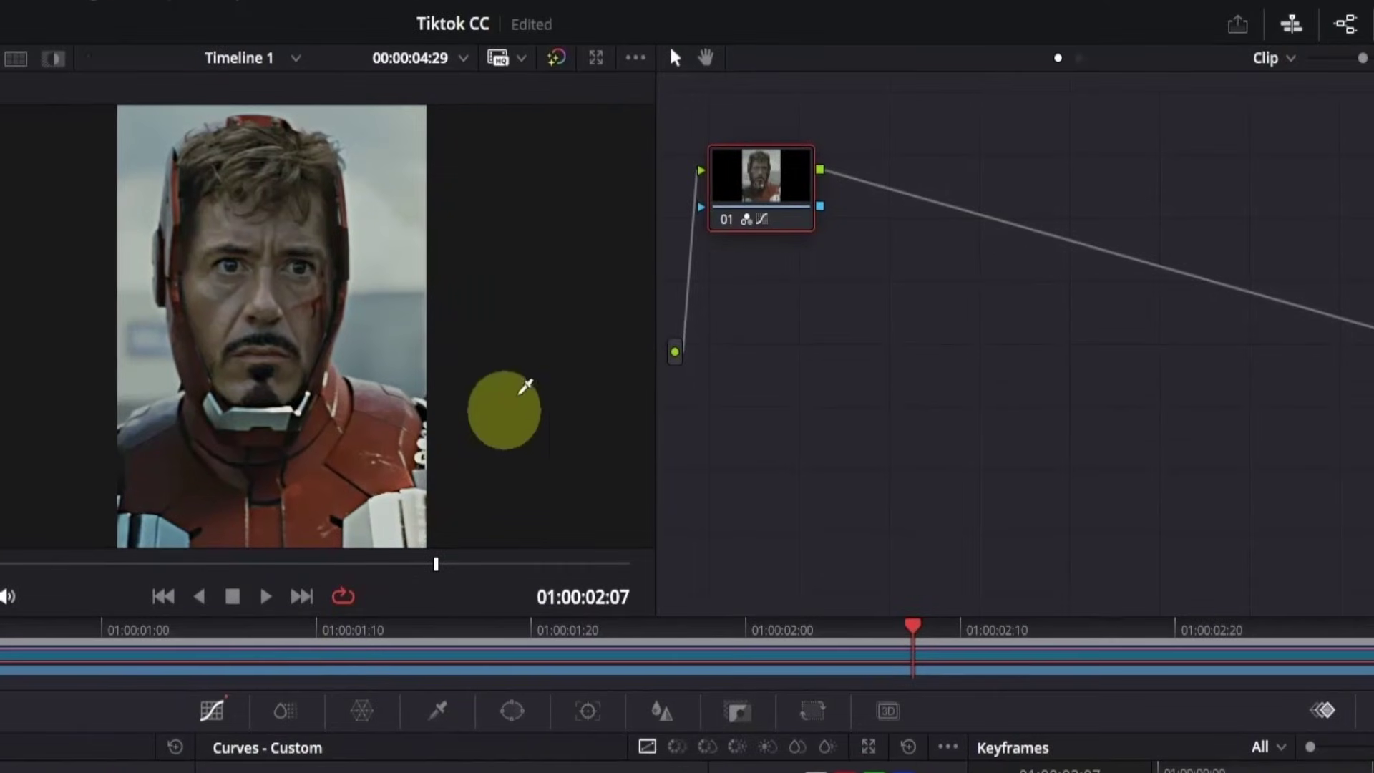
{"action": "left_click", "coordinate": [723, 217]}
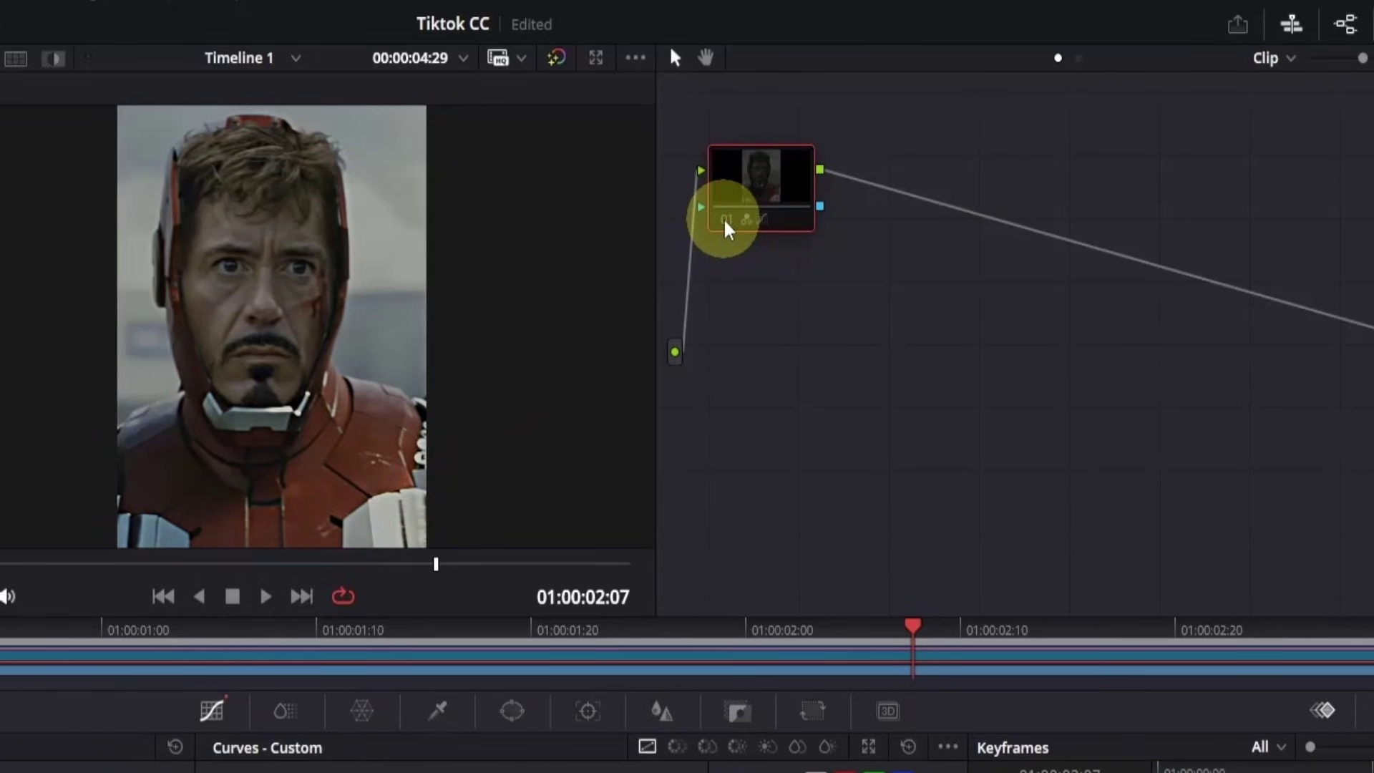
{"action": "left_click", "coordinate": [724, 217]}
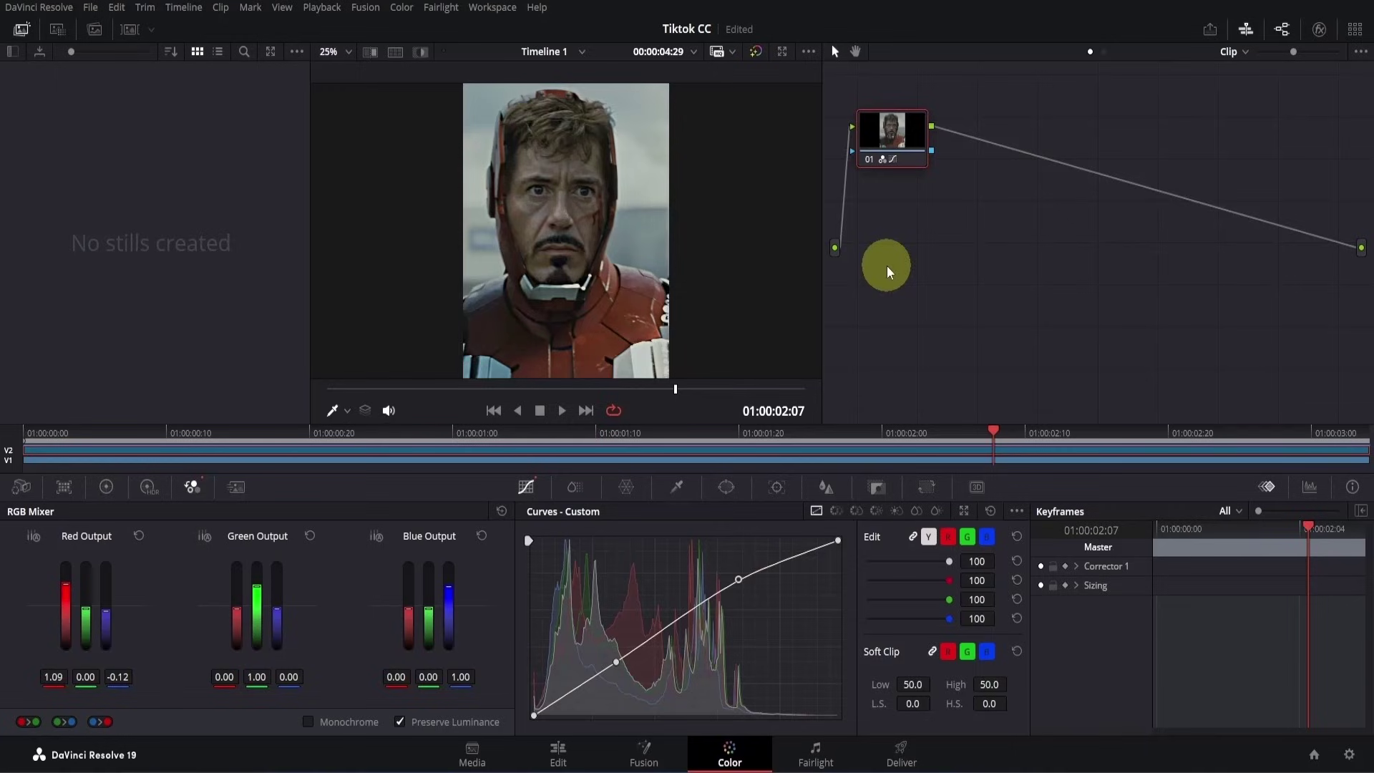
- Return to the primary color wheels and add a serial node after node 01
{"action": "left_click", "coordinate": [108, 493]}
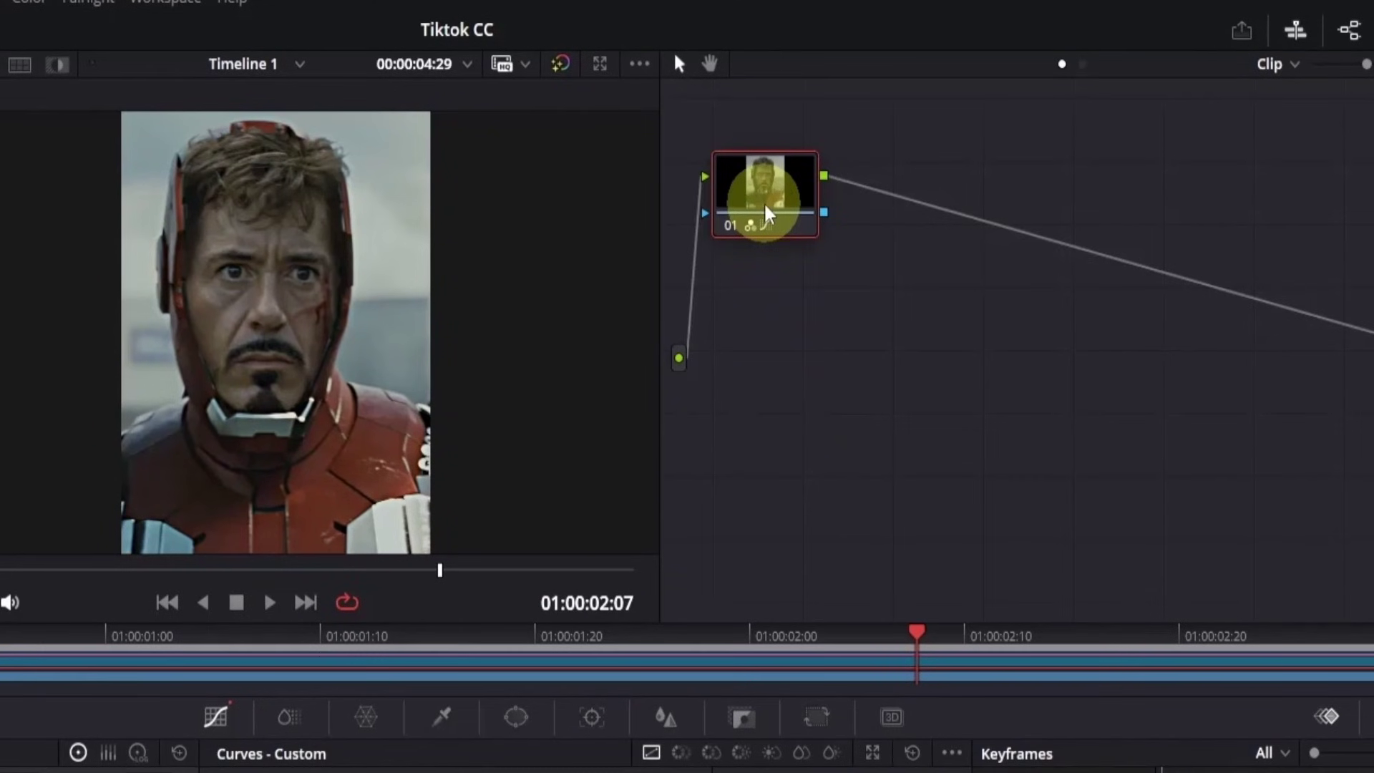
{"action": "right_click", "coordinate": [766, 213]}
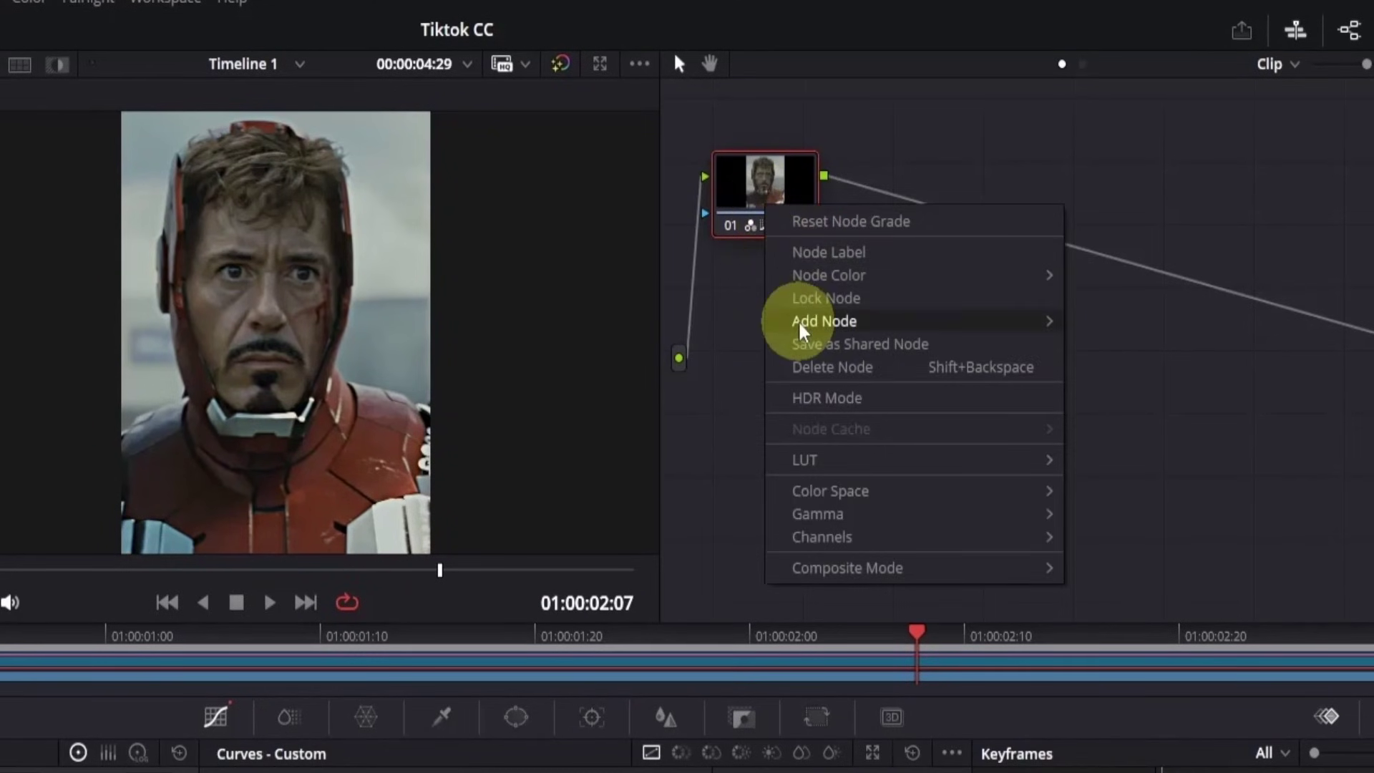
{"action": "mouse_move", "coordinate": [801, 331]}
{"action": "left_click", "coordinate": [1127, 325]}
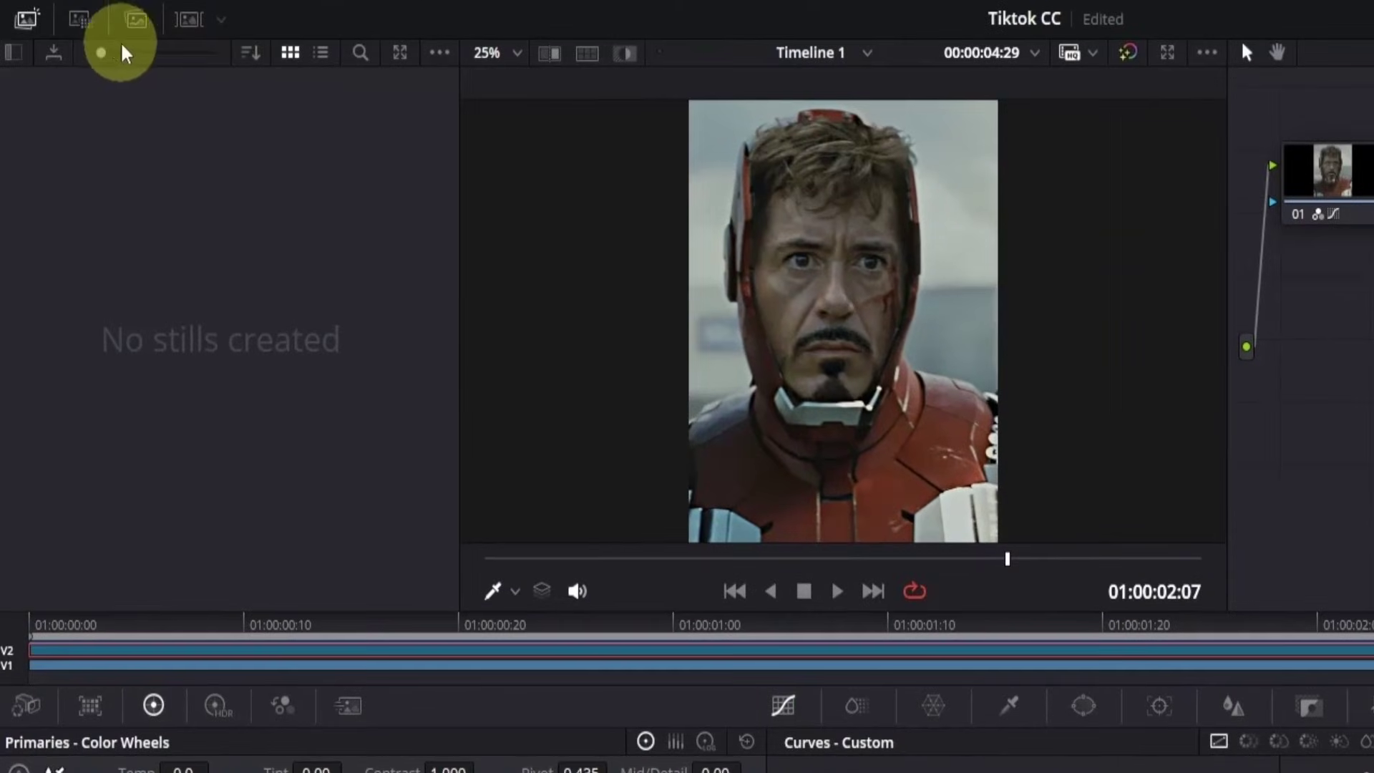
- Apply the Blackmagic Design LUT "Blackmagic 4K Film to Rec709" to node 02
{"action": "left_click", "coordinate": [87, 23]}
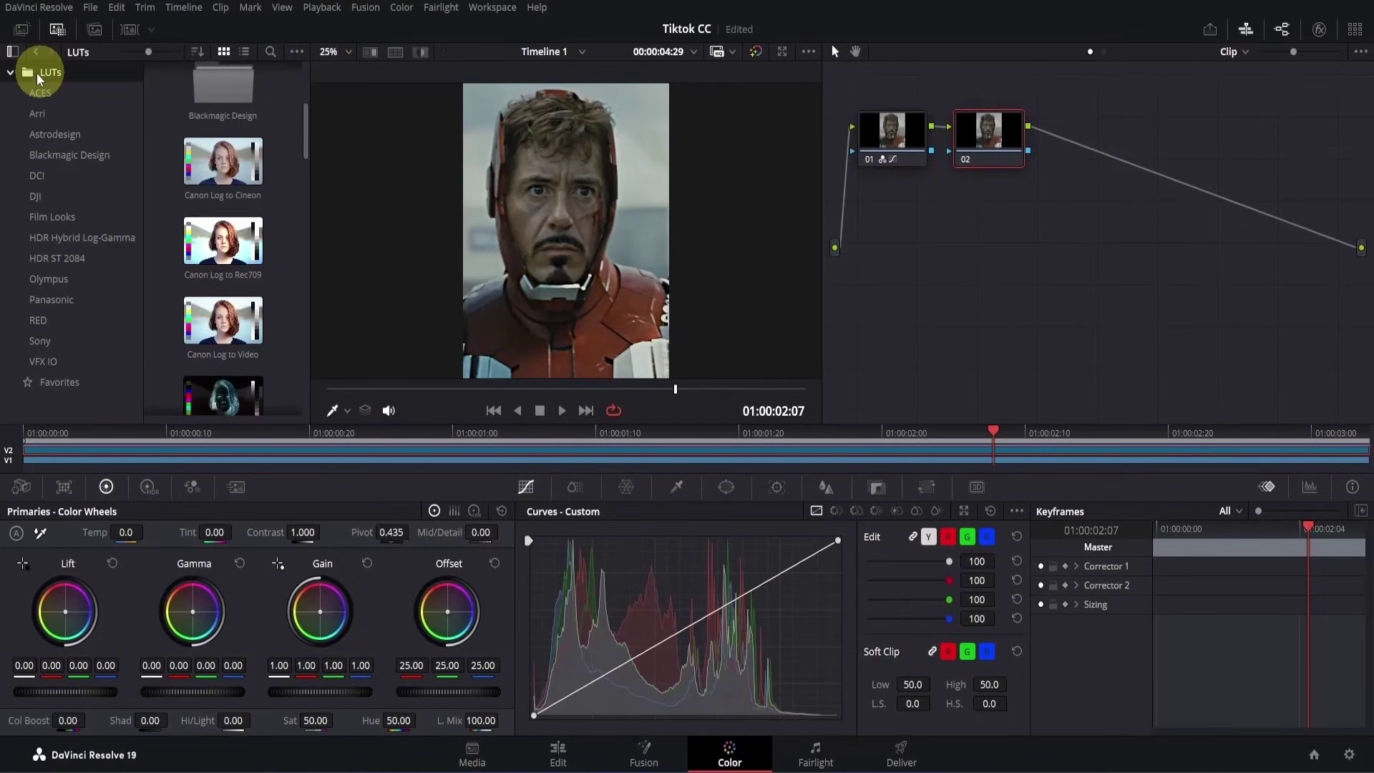
{"action": "left_click", "coordinate": [44, 156]}
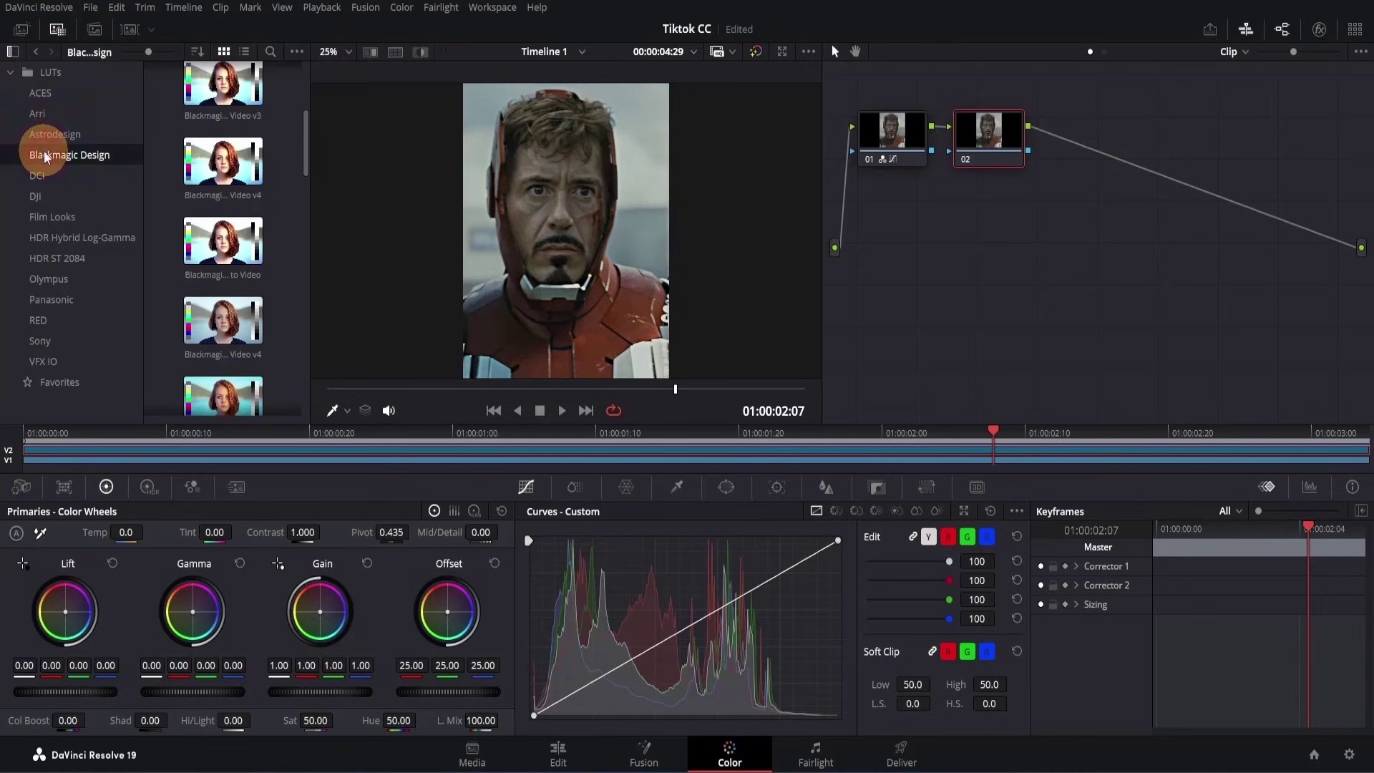
{"action": "scroll", "coordinate": [259, 160], "scroll_direction": "down", "scroll_amount": 4}
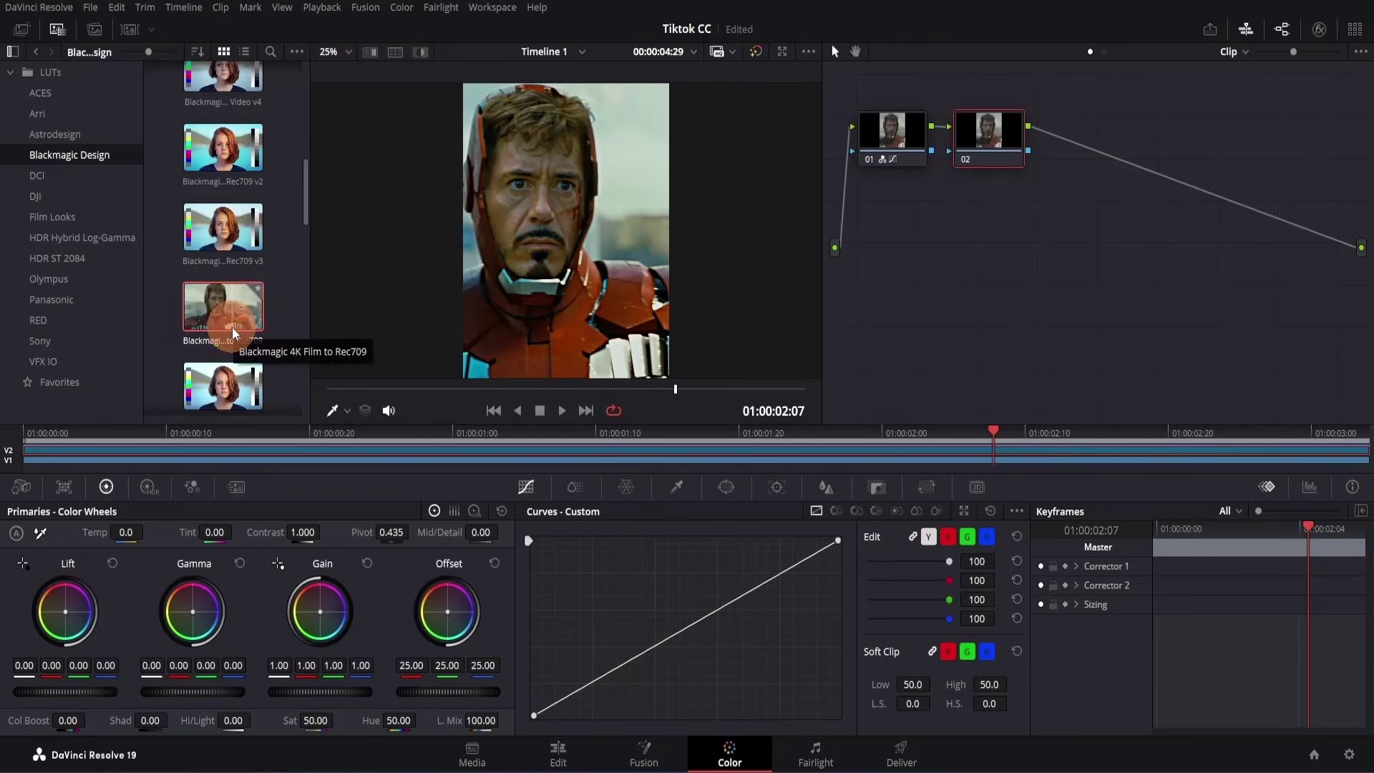
{"action": "left_click_drag", "start_coordinate": [232, 328], "coordinate": [991, 167]}
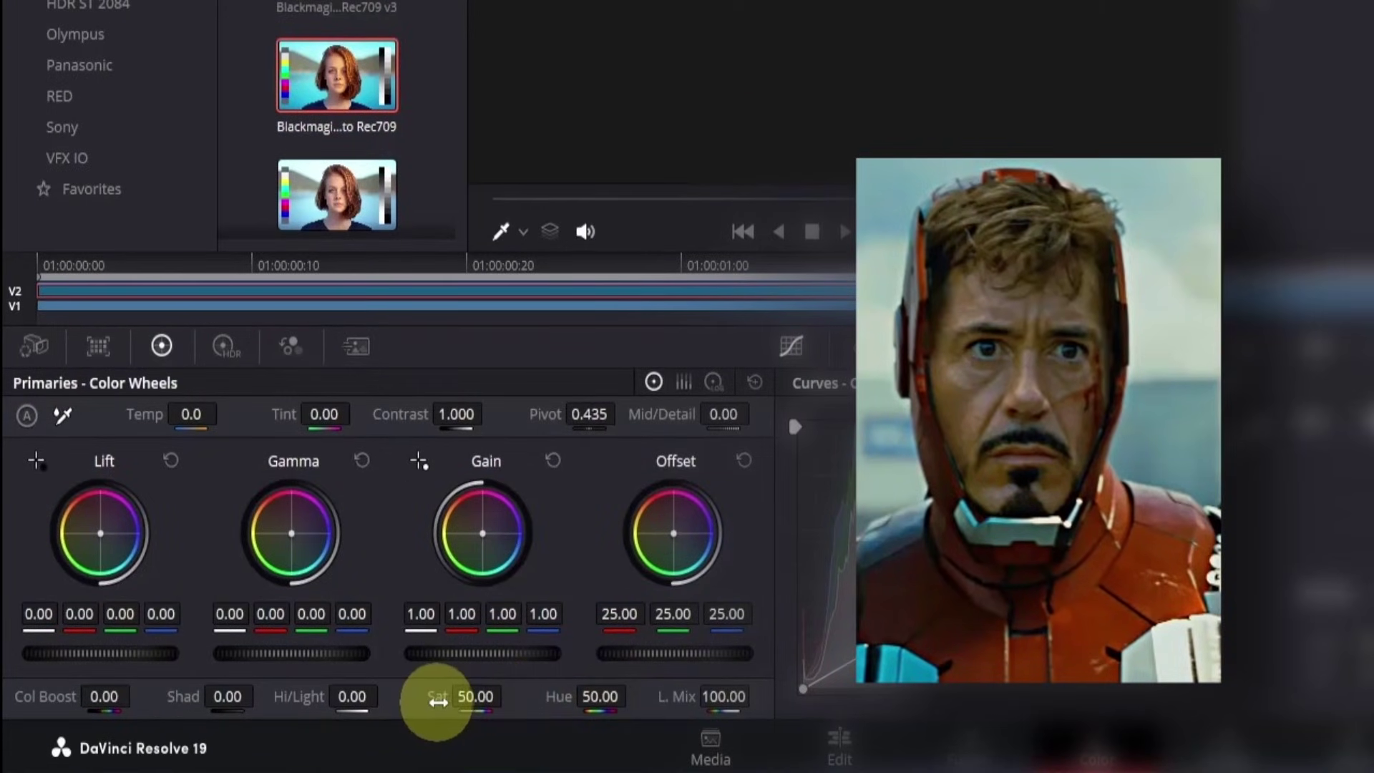
- Set node 02's saturation to 30 and color boost to 10
{"action": "left_click", "coordinate": [474, 698]}
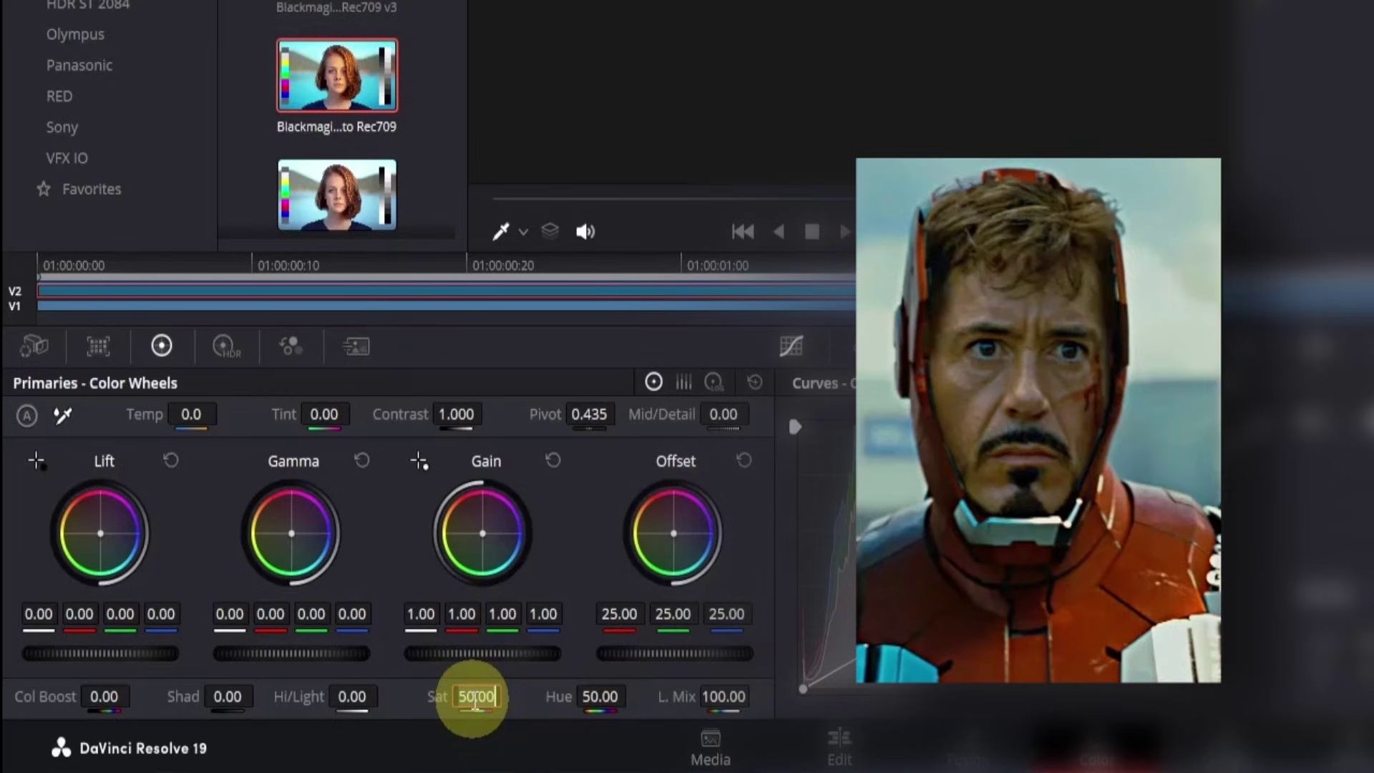
{"action": "type", "text": "30"}
{"action": "key", "text": "Tab"}
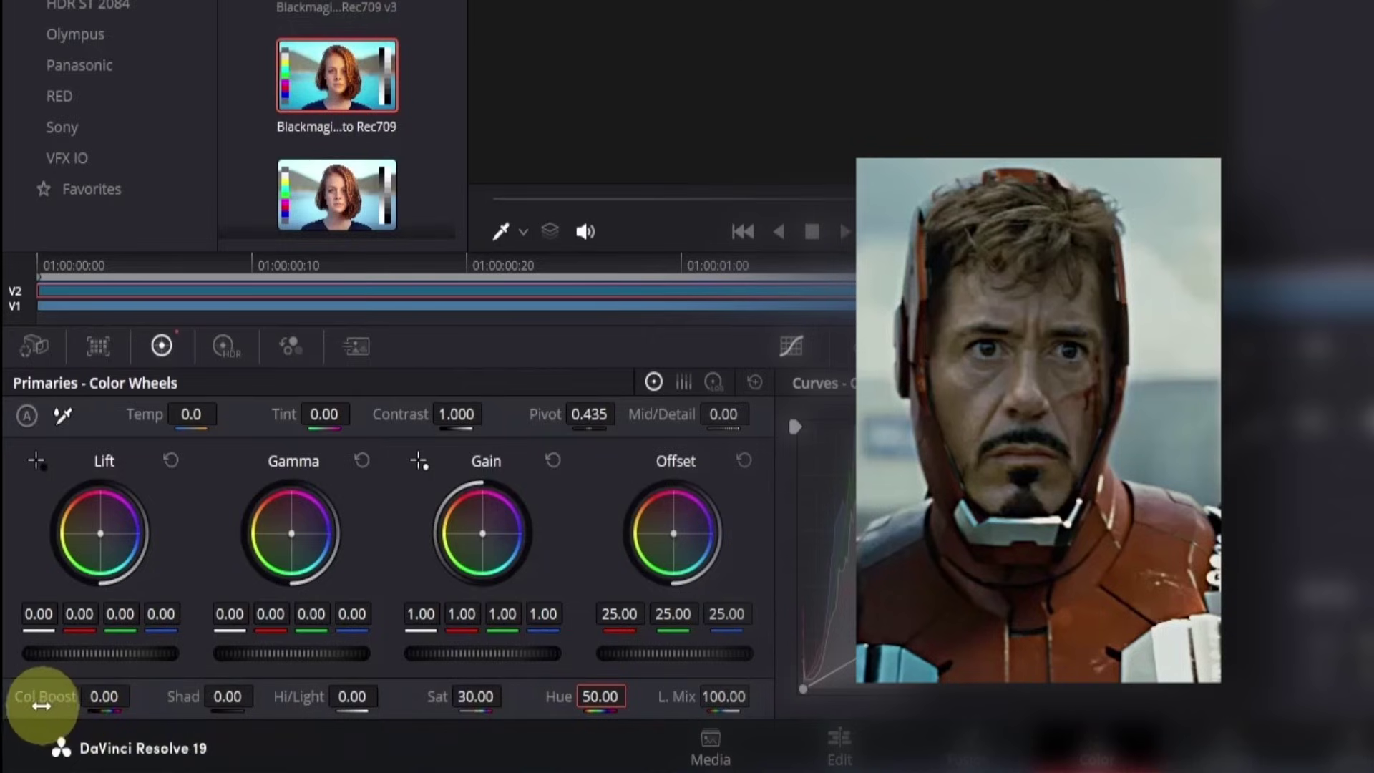
{"action": "left_click", "coordinate": [97, 696]}
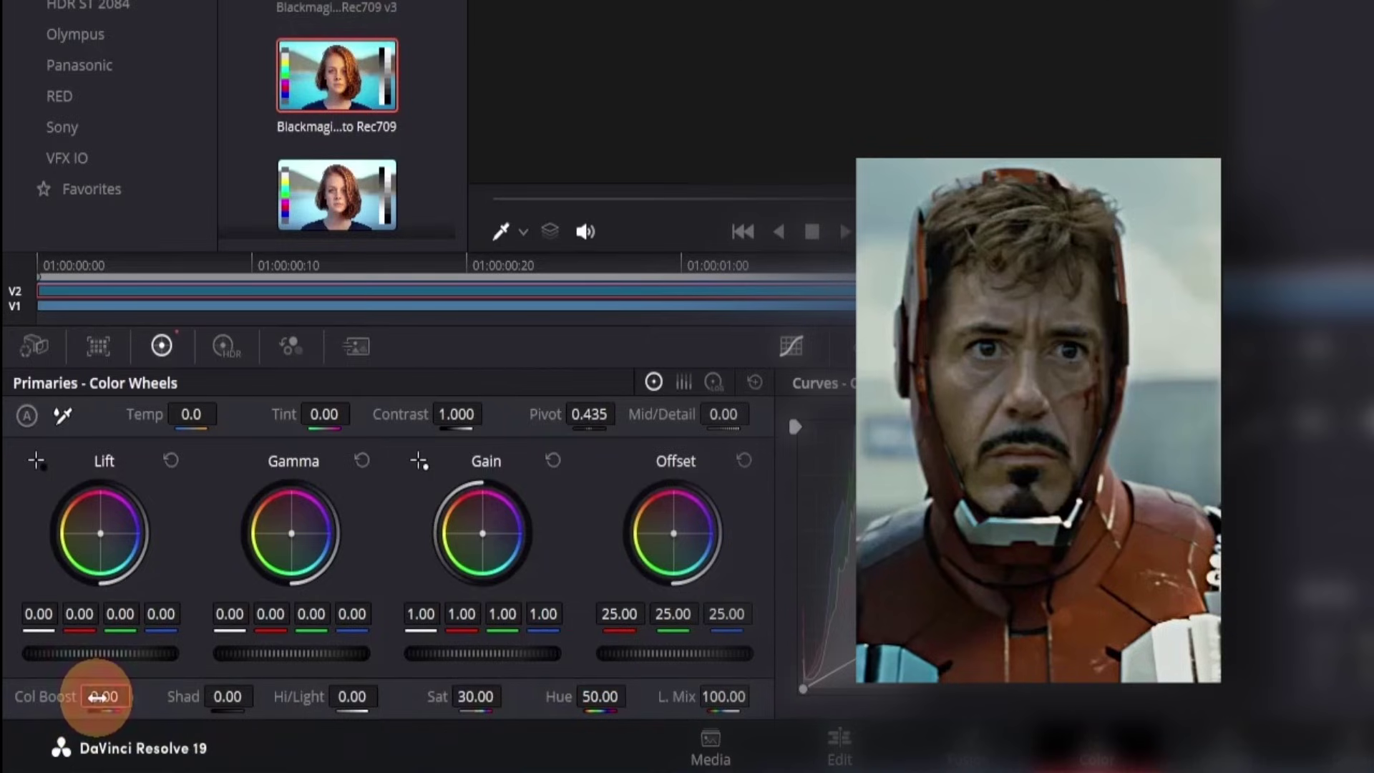
{"action": "type", "text": "10"}
{"action": "key", "text": "Tab"}
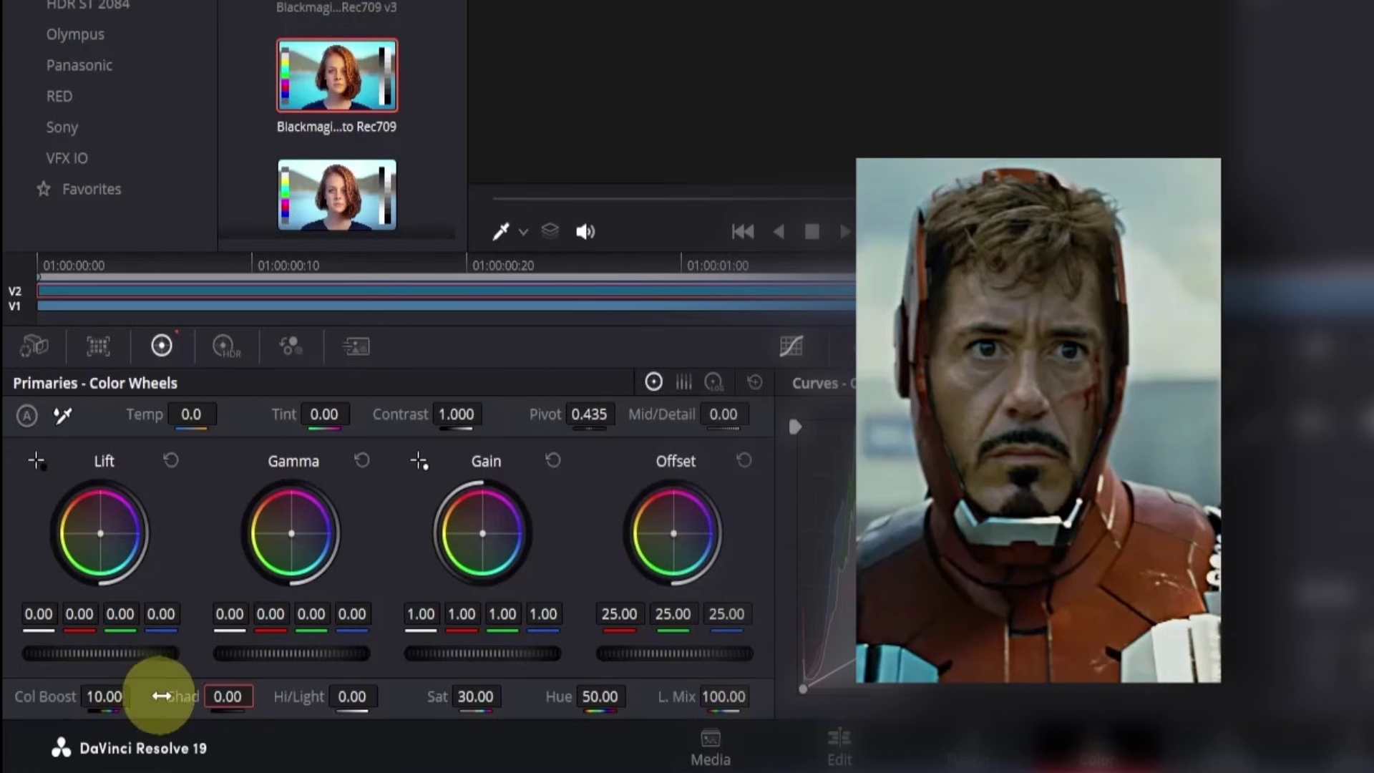
- Set node 02's shadows to 10 and highlights to -15
{"action": "left_click", "coordinate": [222, 697]}
{"action": "type", "text": "0.50"}
{"action": "key", "text": "BackSpace"}
{"action": "key", "text": "BackSpace"}
{"action": "key", "text": "BackSpace"}
{"action": "key", "text": "BackSpace"}
{"action": "type", "text": "10"}
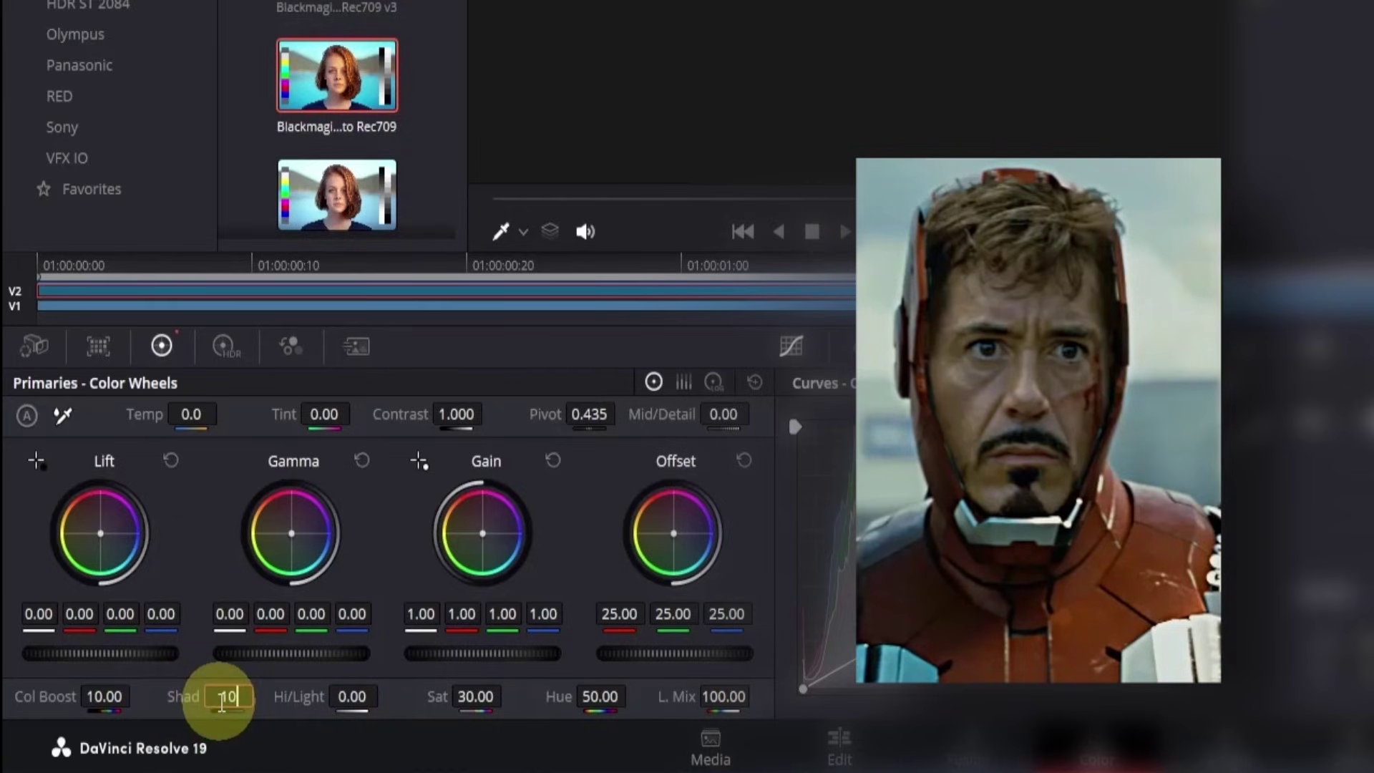
{"action": "key", "text": "Tab"}
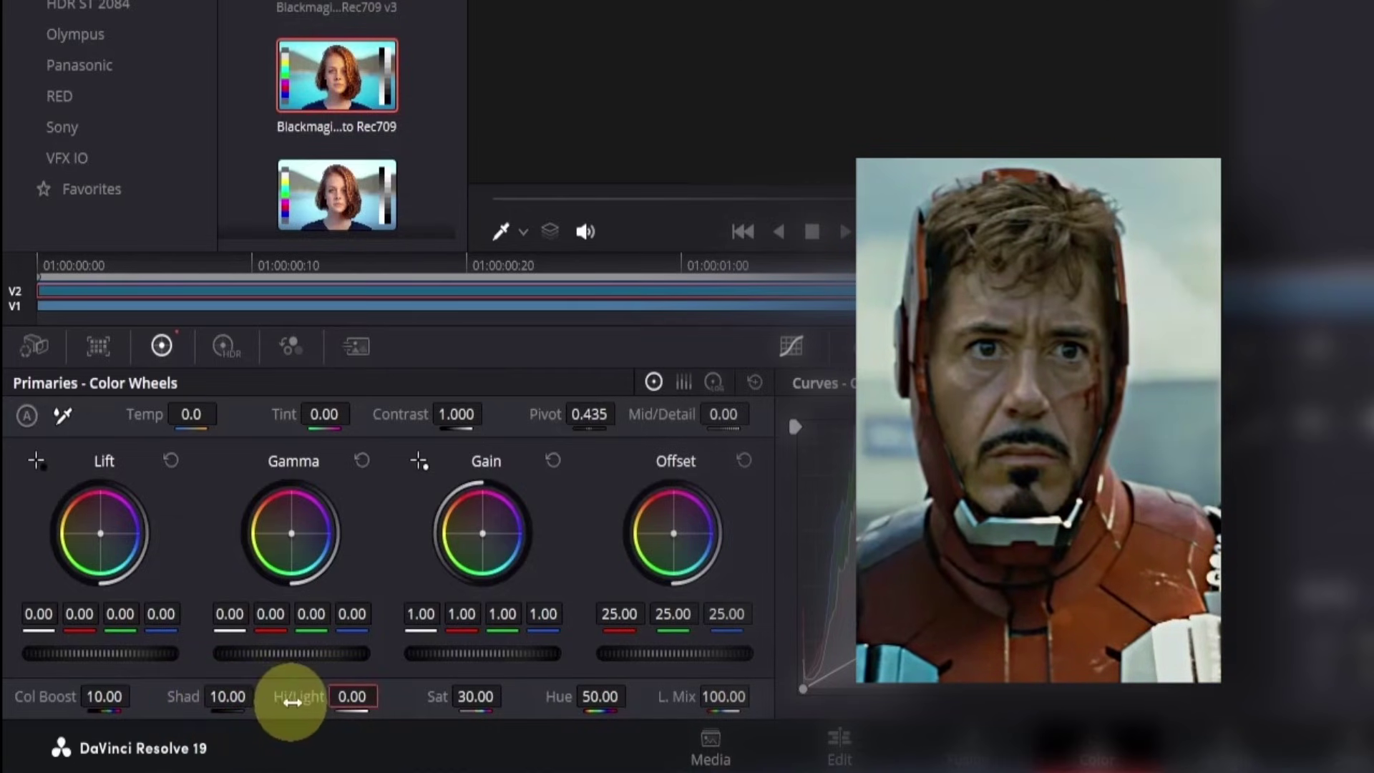
{"action": "left_click", "coordinate": [352, 698]}
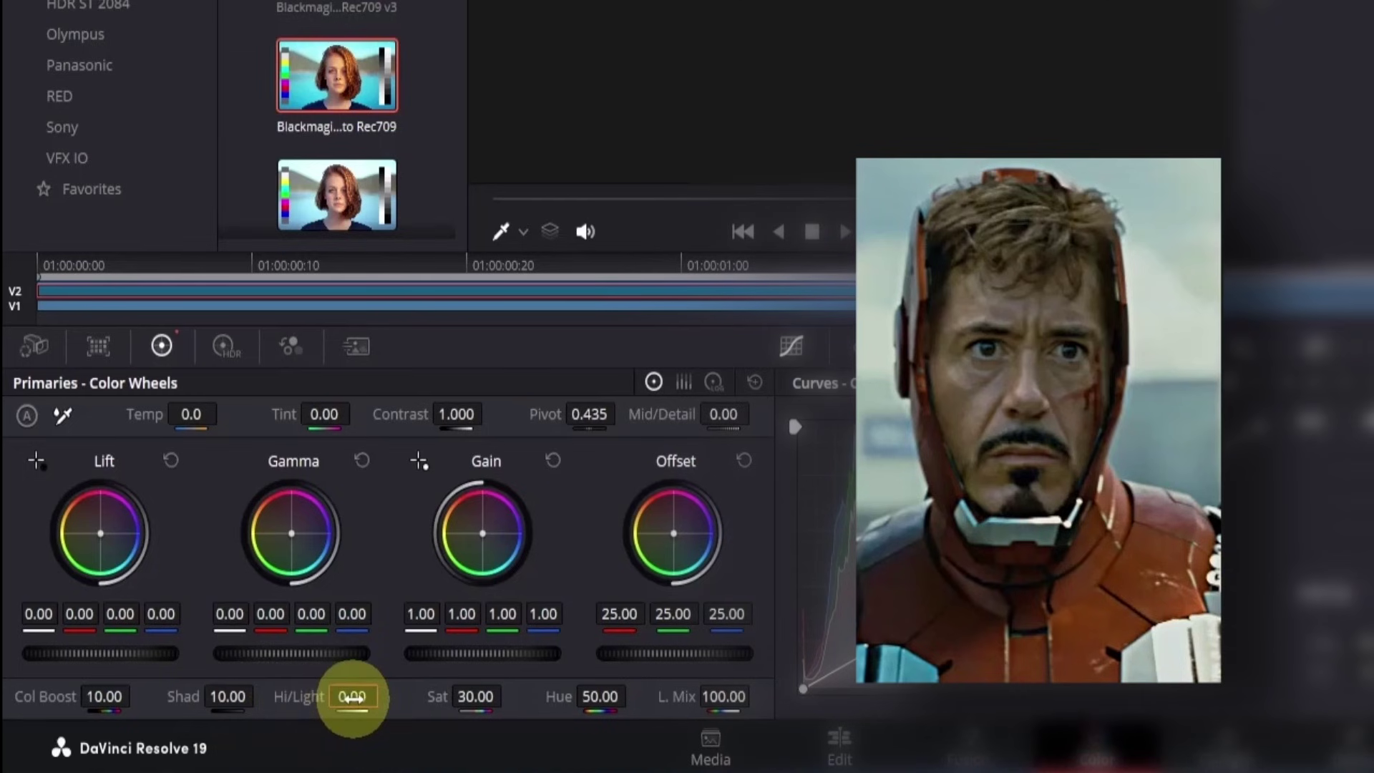
{"action": "type", "text": "-15"}
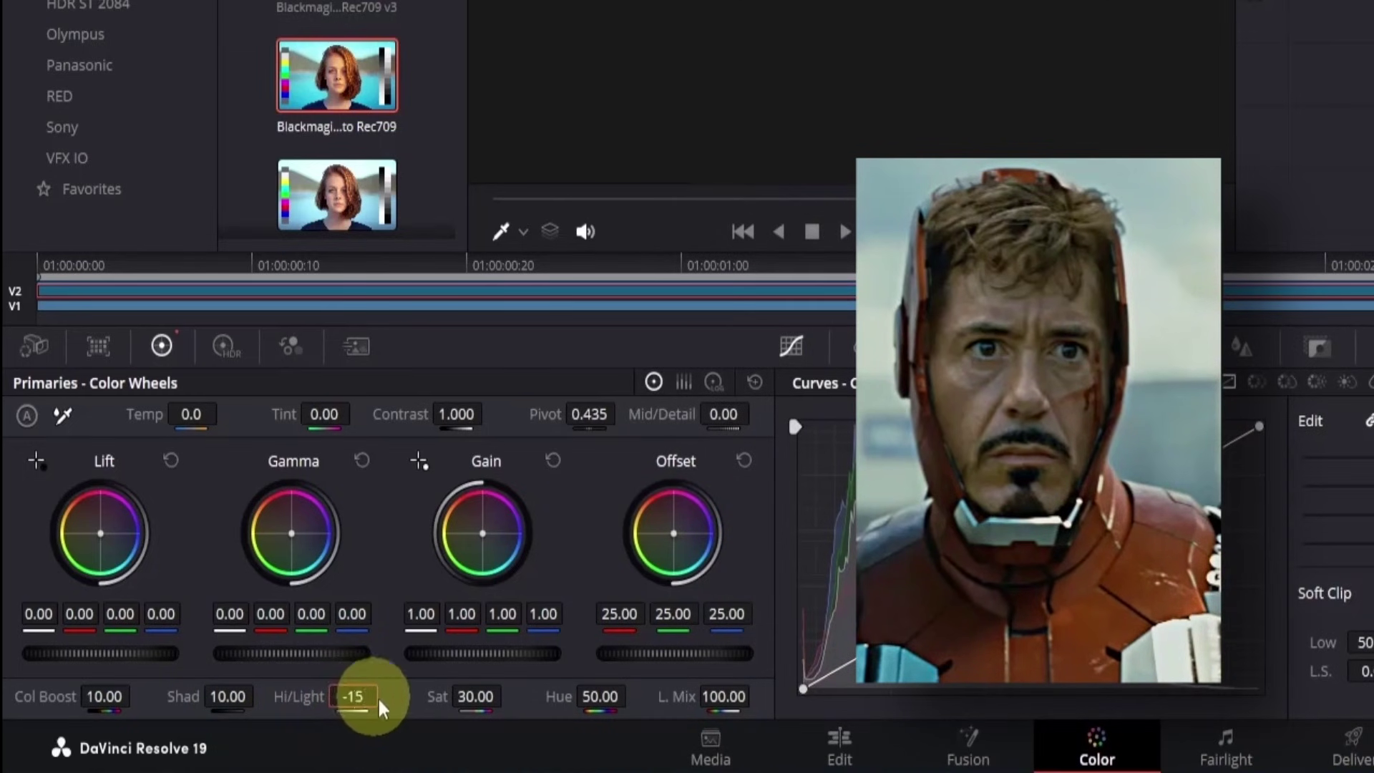
{"action": "key", "text": "Return"}
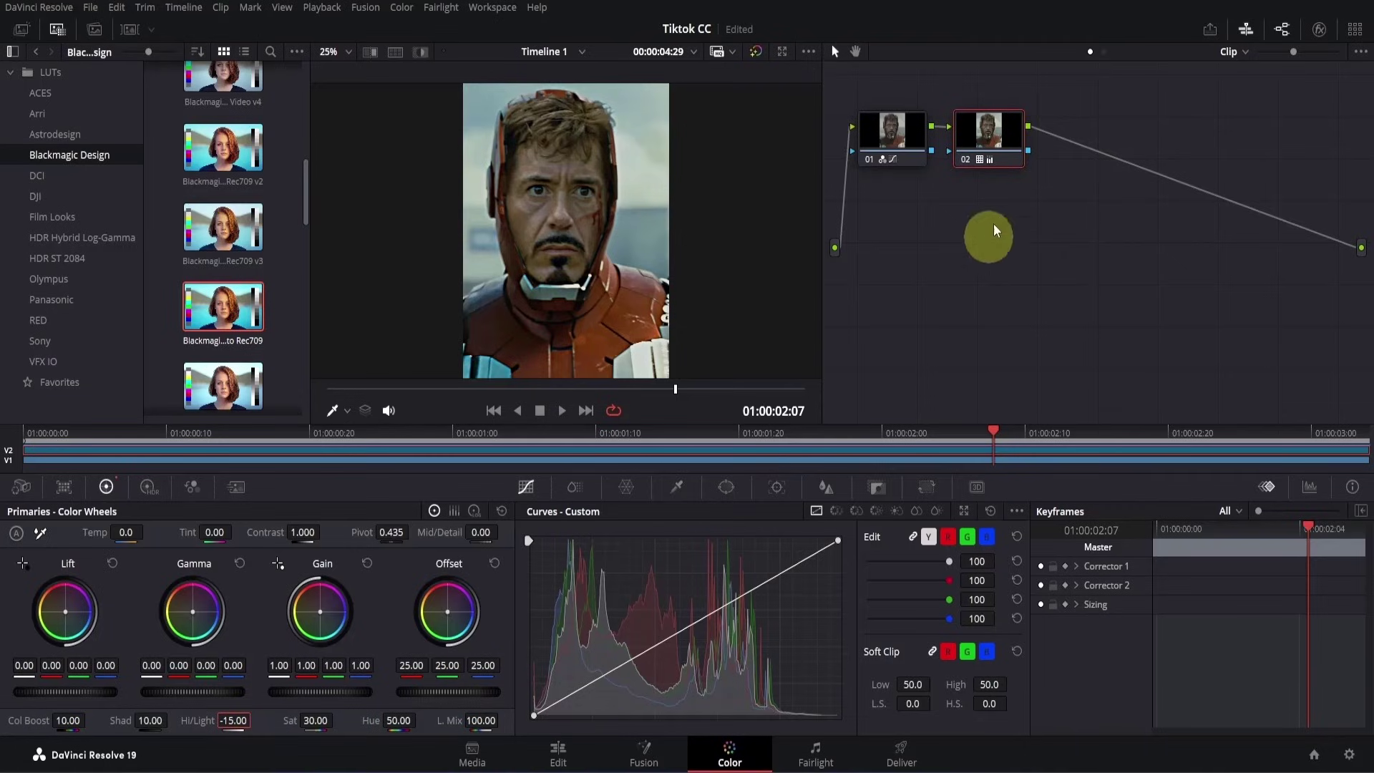
- Disable and re-enable node 02 to compare the grade, and save the project
{"action": "key", "text": "ctrl+d"}
{"action": "key", "text": "ctrl+d"}
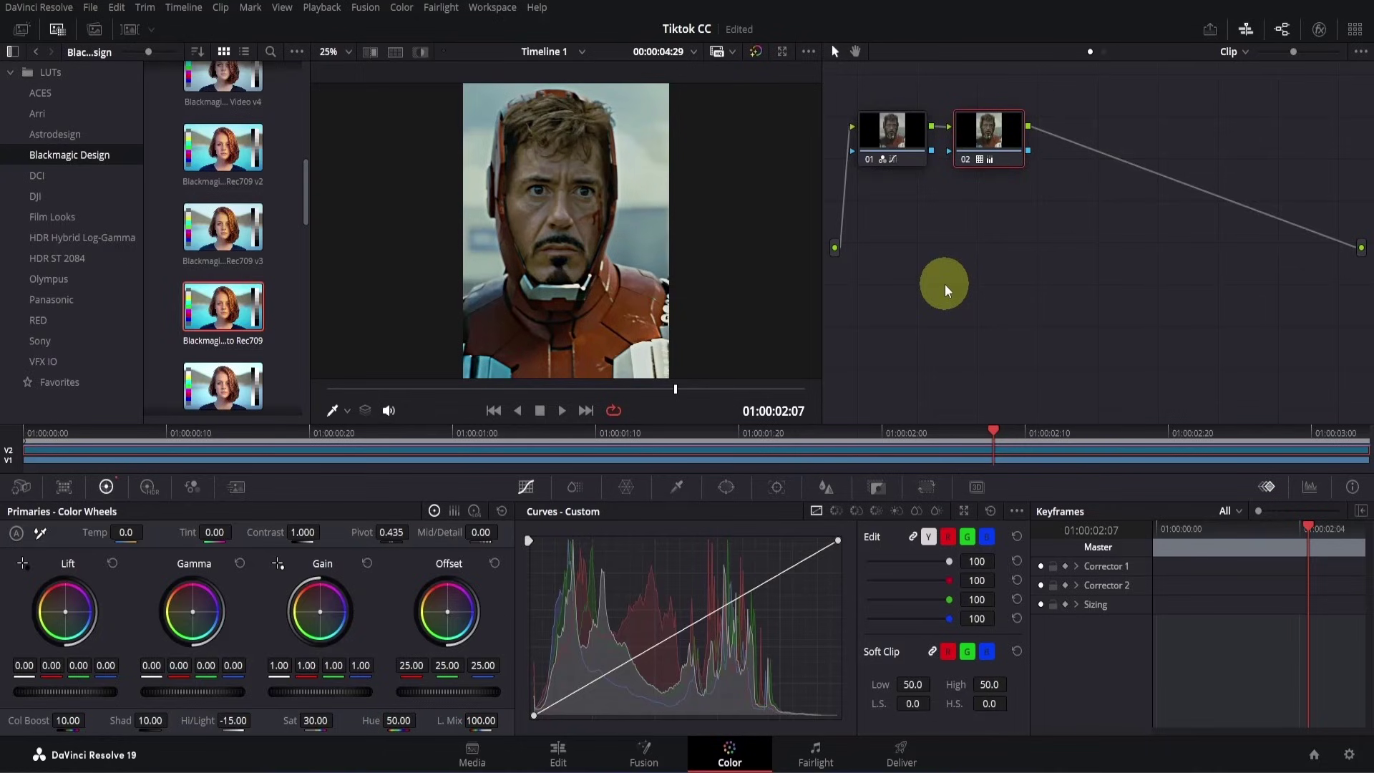
{"action": "key", "text": "ctrl+s"}
- Add a serial node after node 02
{"action": "right_click", "coordinate": [997, 146]}
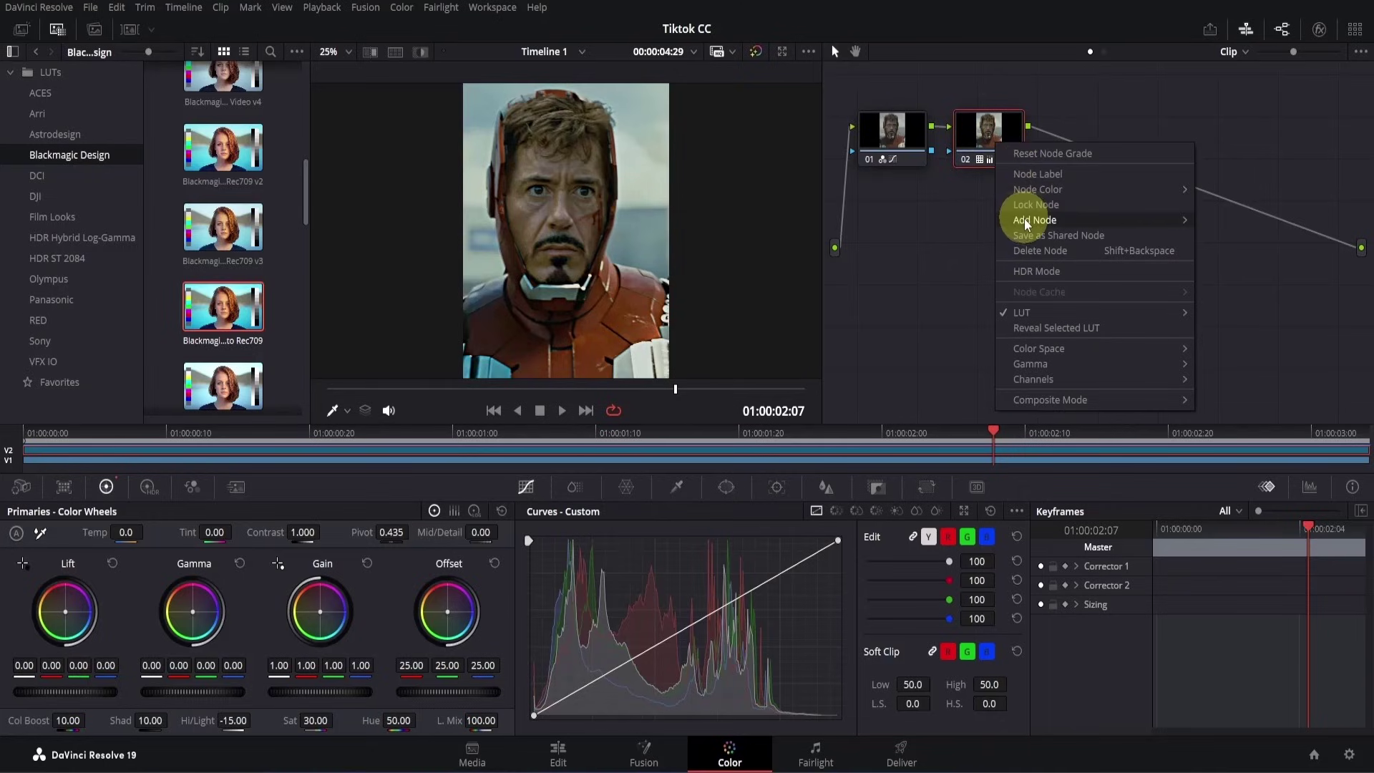
{"action": "mouse_move", "coordinate": [1027, 223]}
{"action": "left_click", "coordinate": [1217, 219]}
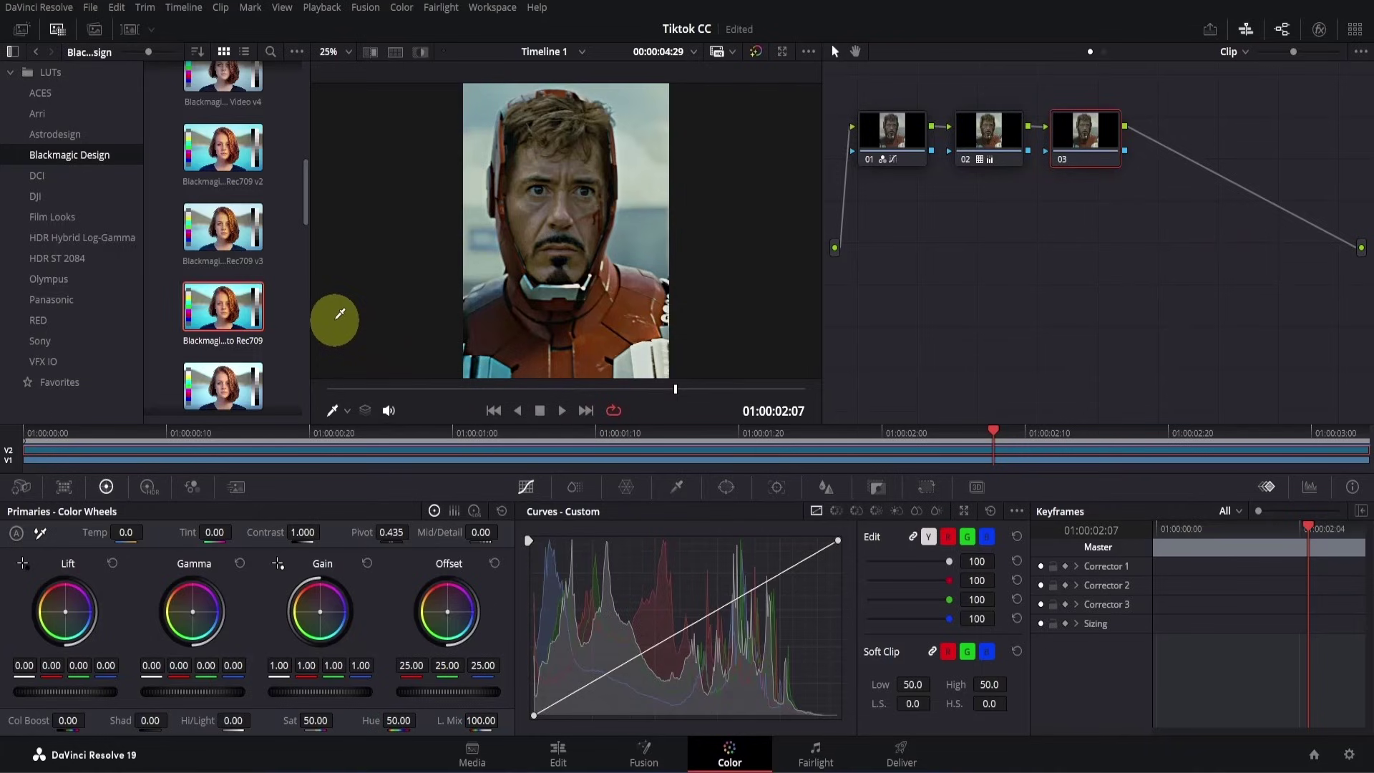
- Apply the LUT "Blackmagic Broadcast Film to Extended Video v4" to node 03
{"action": "scroll", "coordinate": [295, 305], "scroll_direction": "down", "scroll_amount": 2}
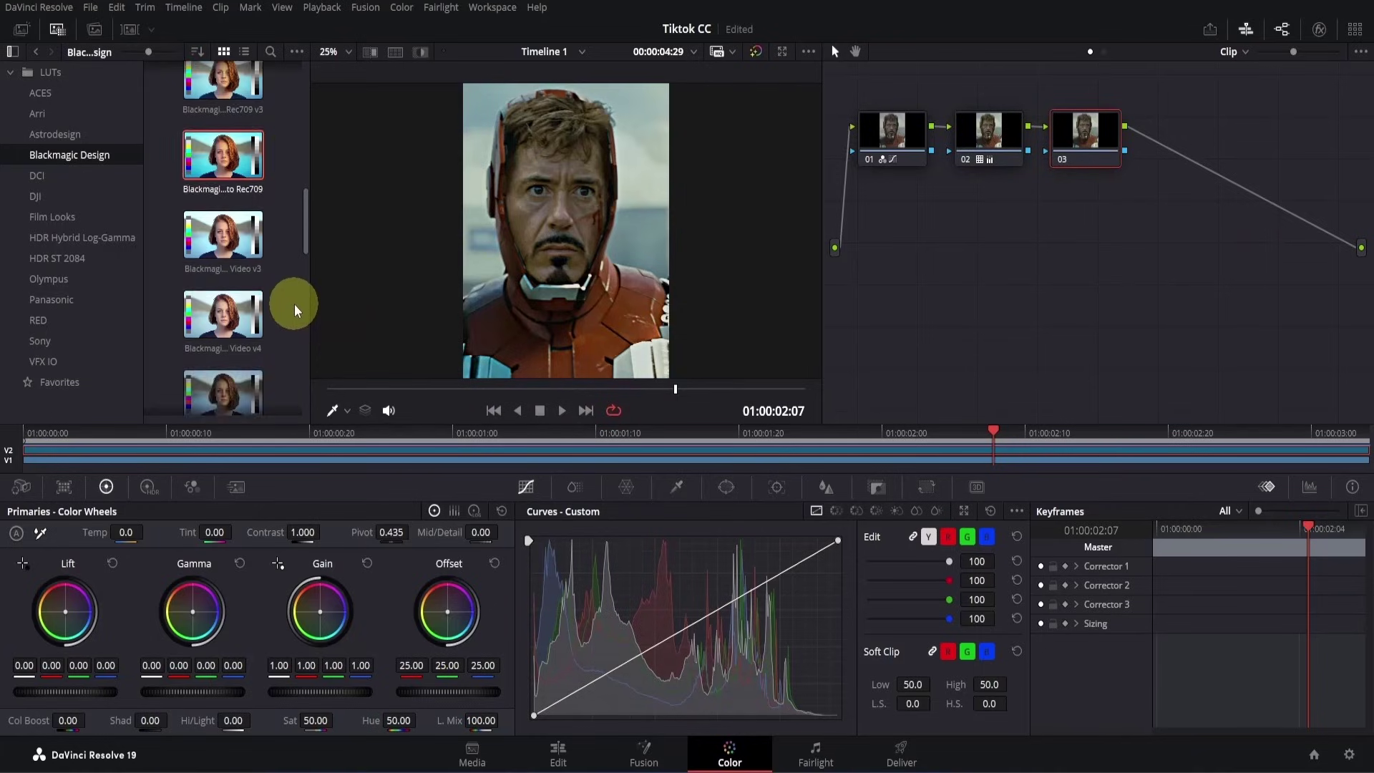
{"action": "scroll", "coordinate": [294, 303], "scroll_direction": "down", "scroll_amount": 3}
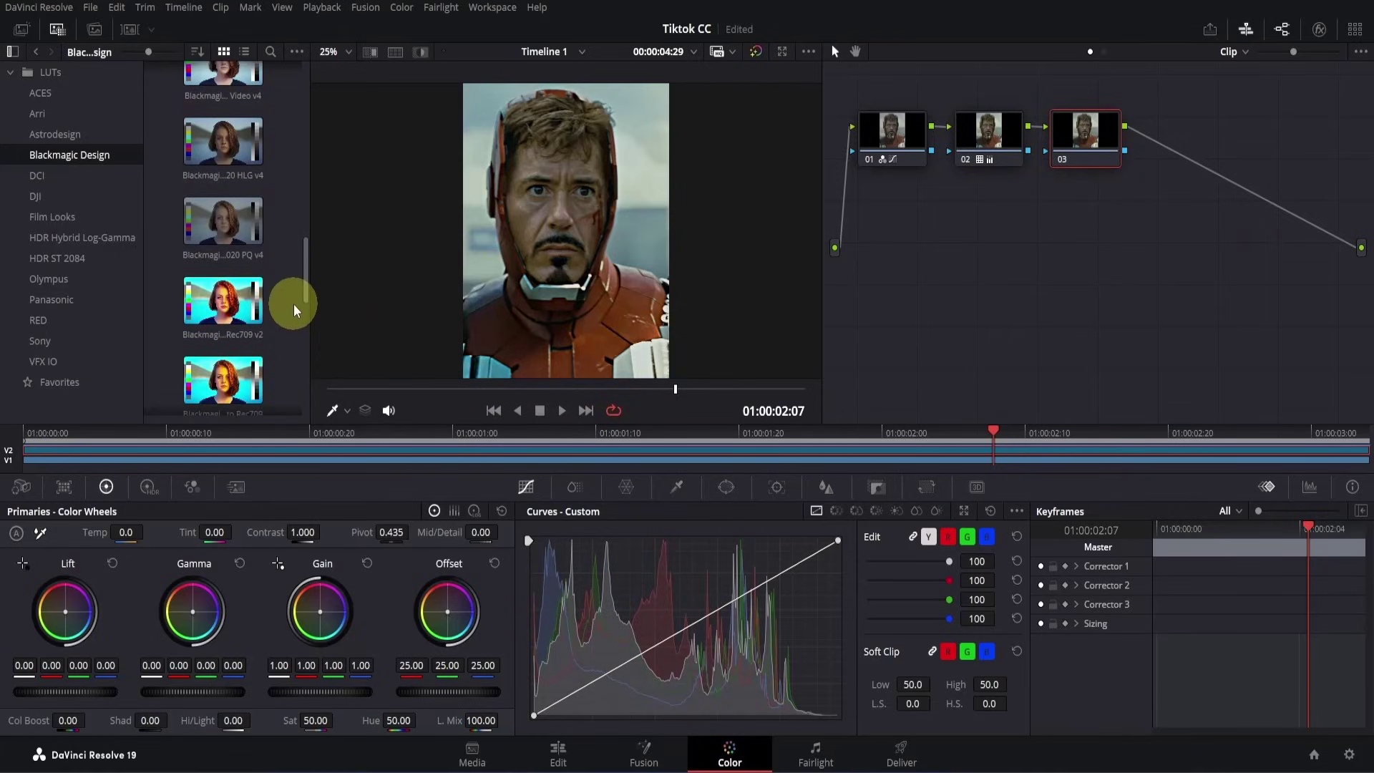
{"action": "scroll", "coordinate": [294, 303], "scroll_direction": "up", "scroll_amount": 2}
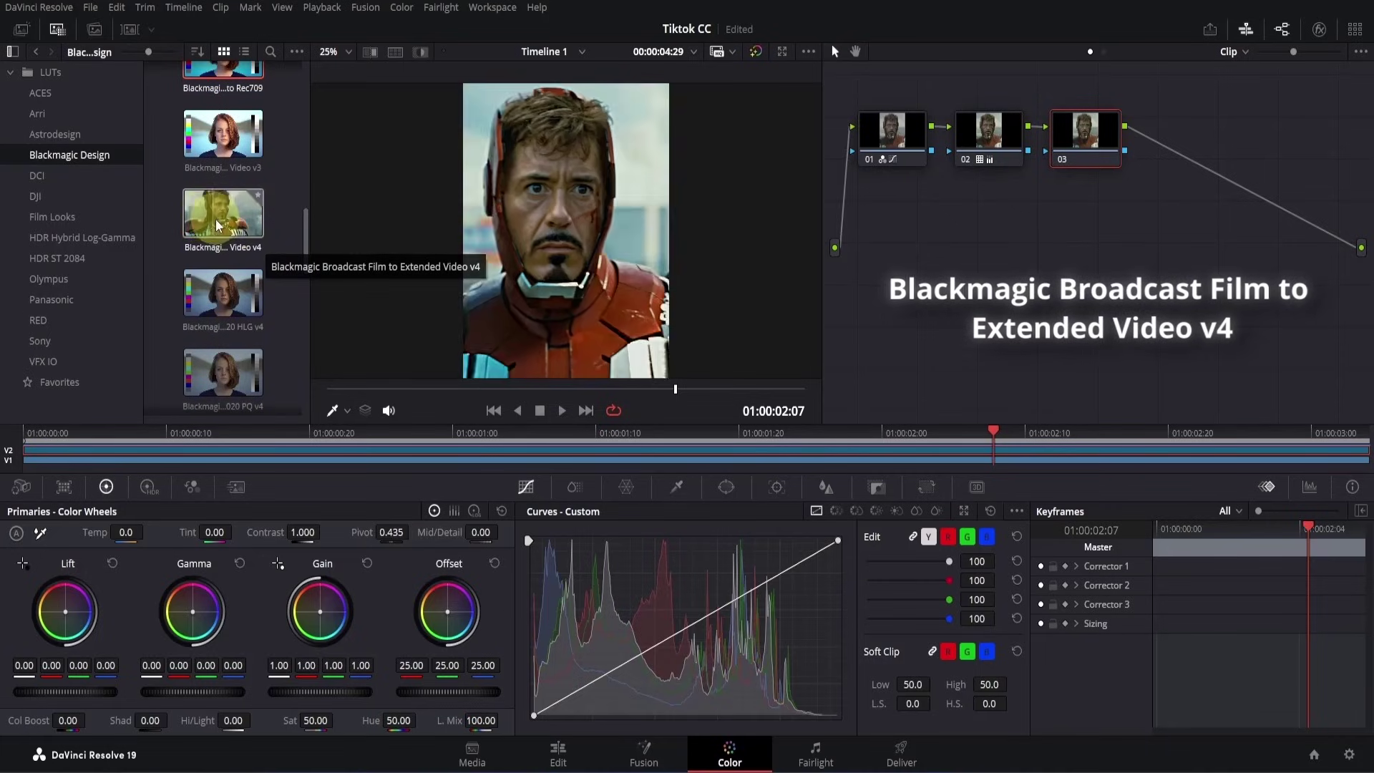
{"action": "left_click_drag", "start_coordinate": [227, 228], "coordinate": [1107, 157]}
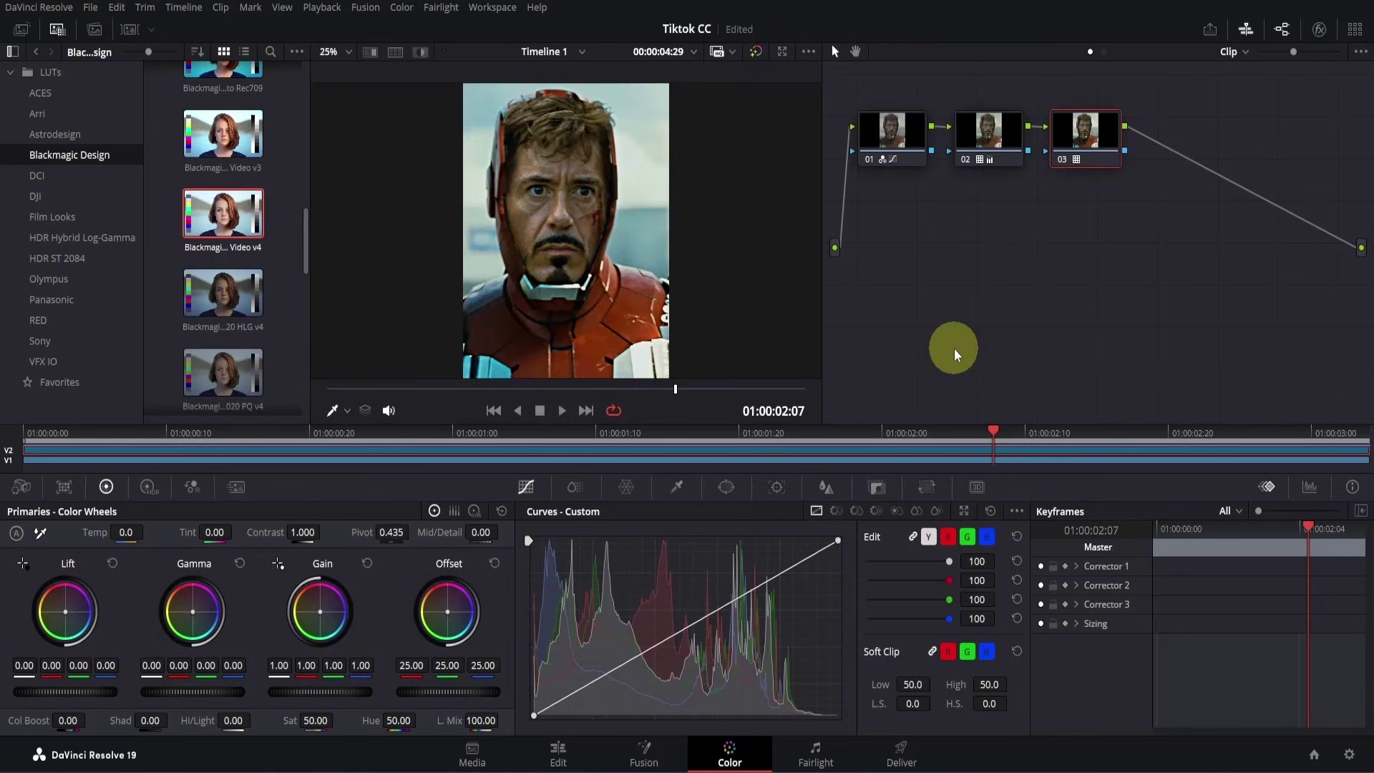
- Set node 03's saturation to 30 and colour boost to 20
{"action": "left_click", "coordinate": [305, 720]}
{"action": "type", "text": "30"}
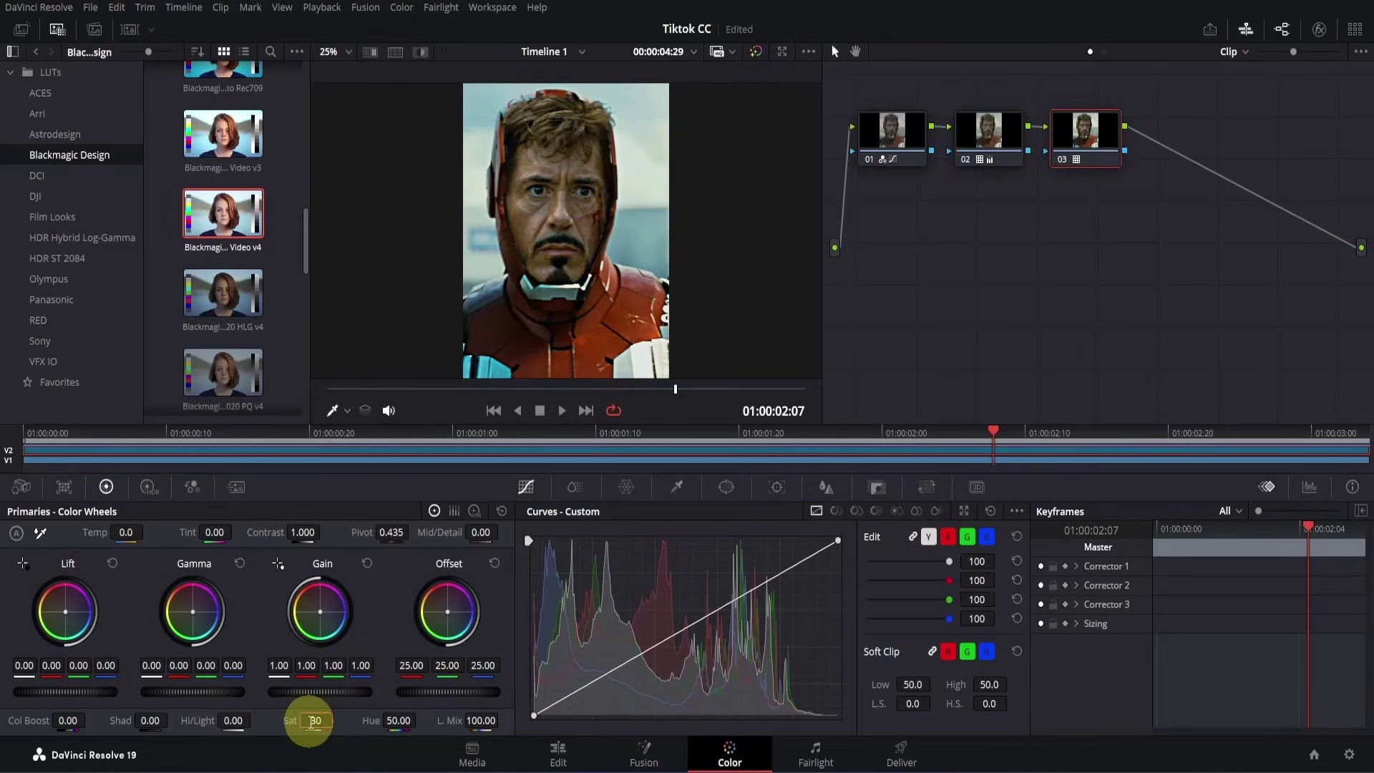
{"action": "key", "text": "Return"}
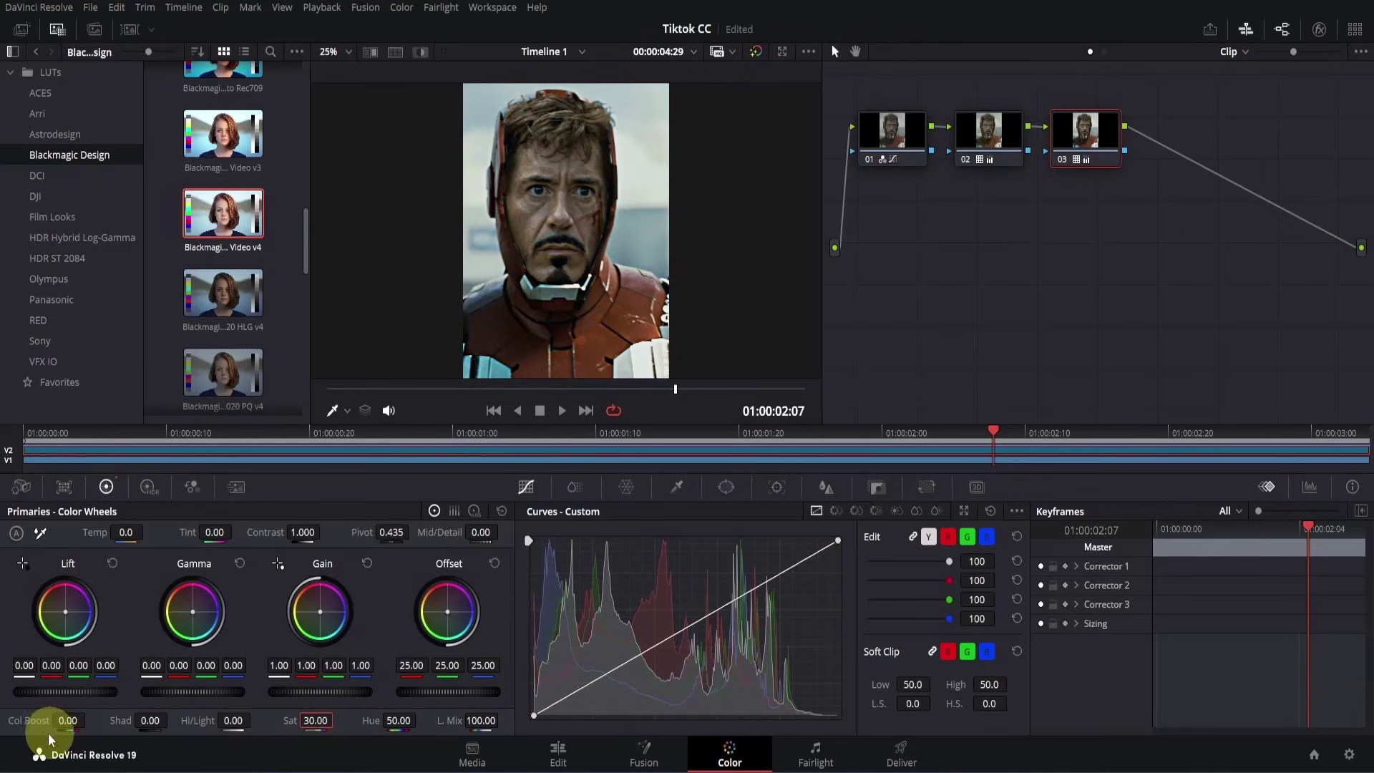
{"action": "left_click_drag", "start_coordinate": [64, 720], "coordinate": [97, 721]}
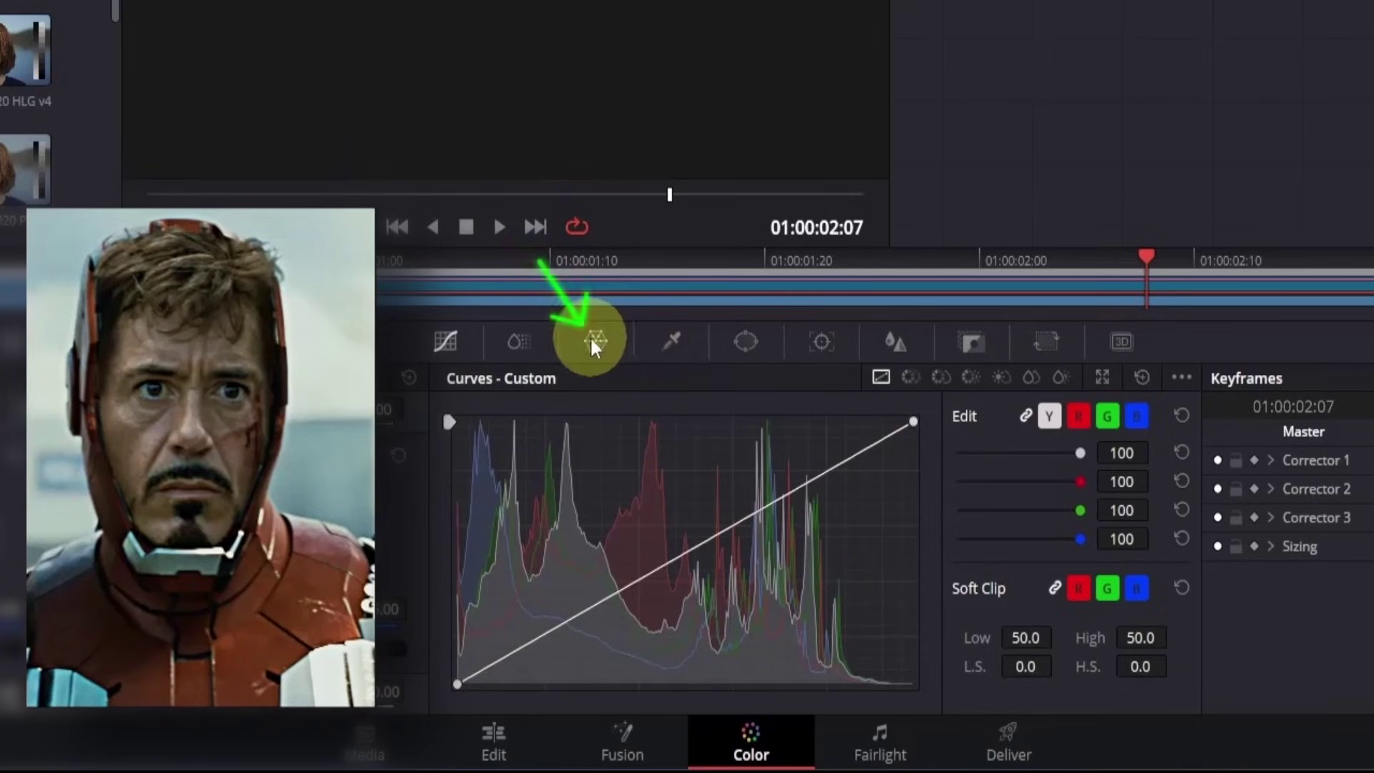
- In the Color Warper, pull the outermost red point outward to saturation 1.36 and the next inner red point to 0.92
{"action": "left_click", "coordinate": [591, 342]}
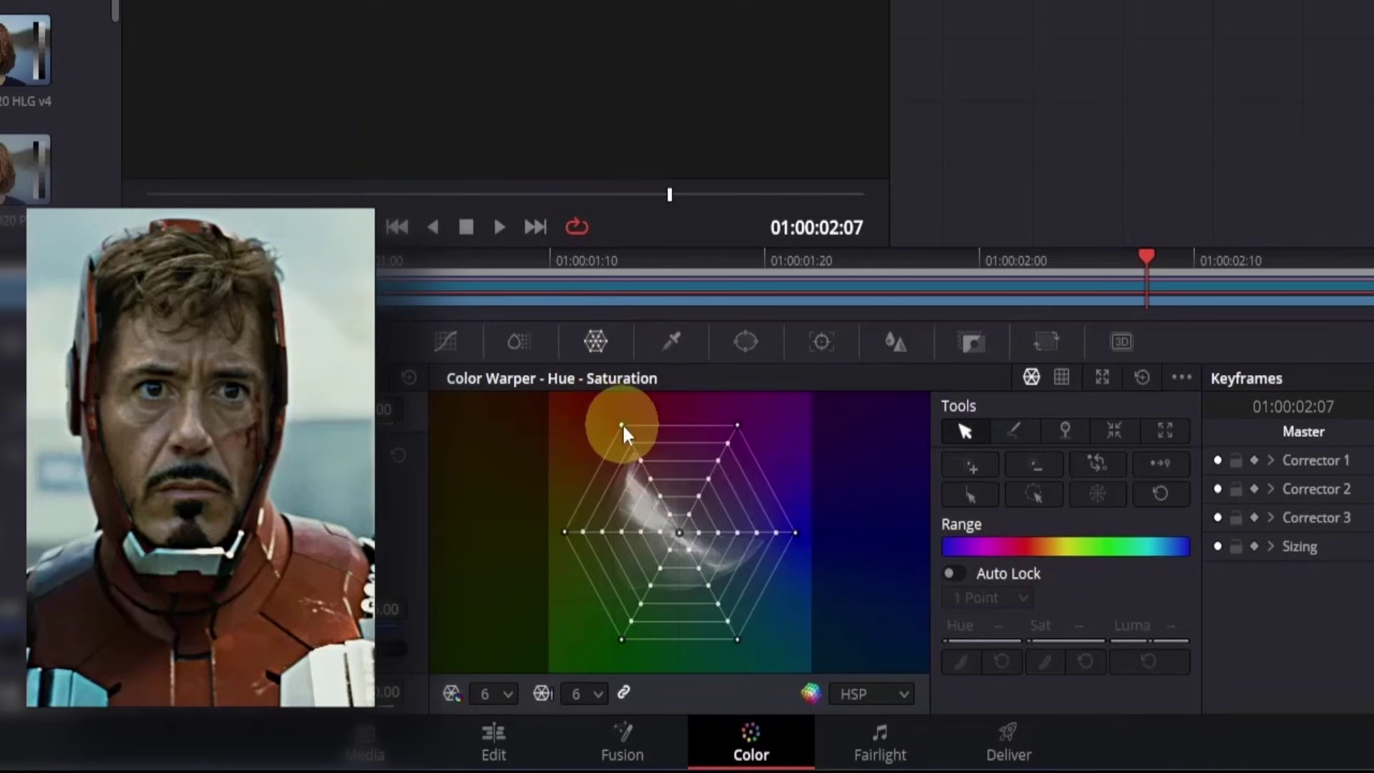
{"action": "left_click_drag", "start_coordinate": [621, 424], "coordinate": [627, 452]}
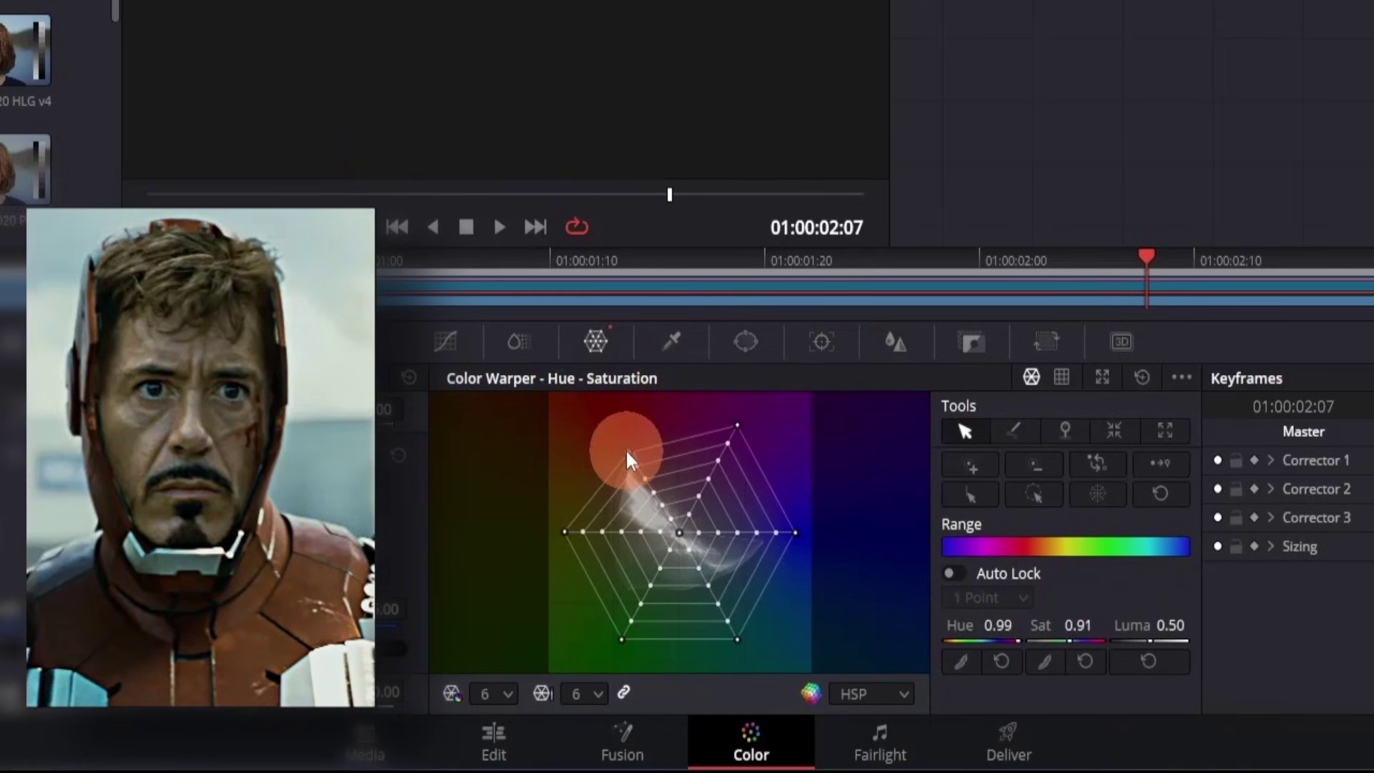
{"action": "left_click_drag", "start_coordinate": [625, 449], "coordinate": [610, 413]}
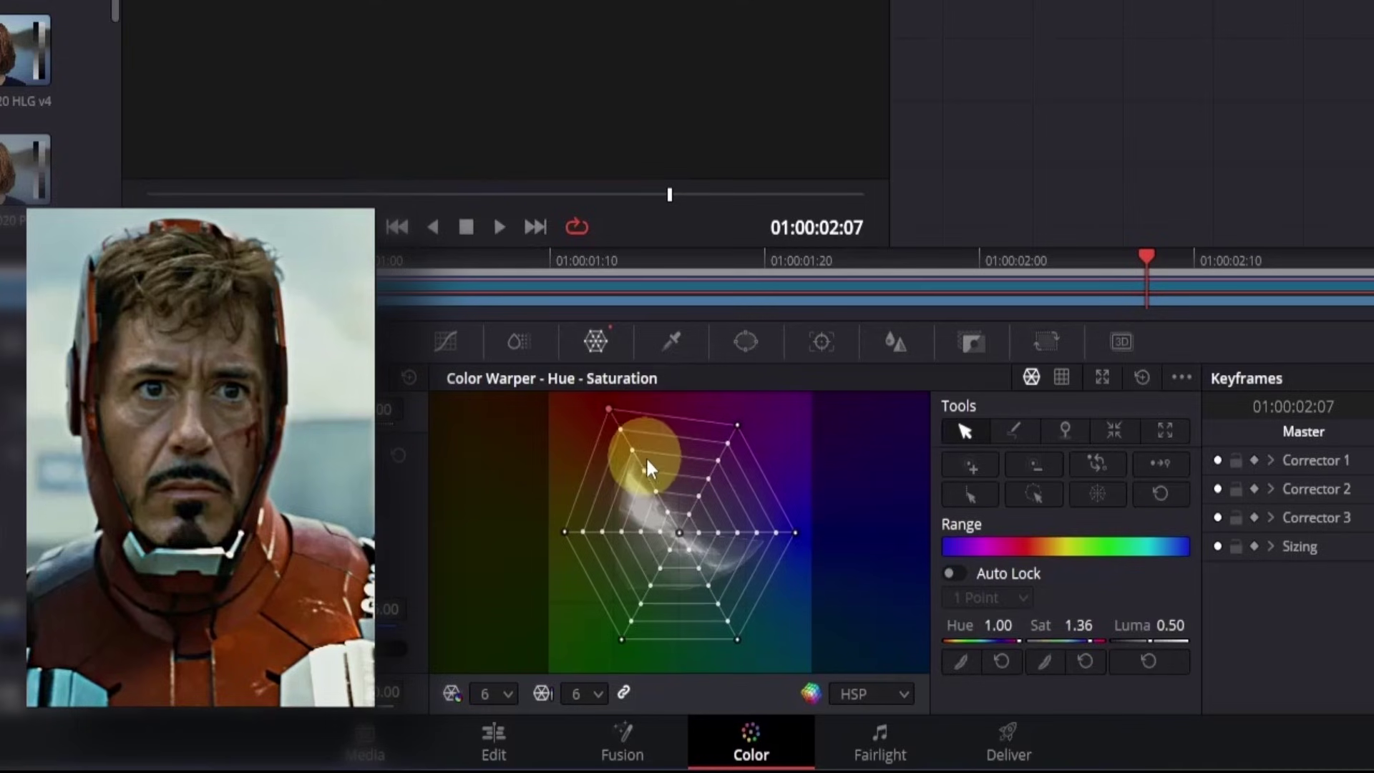
{"action": "left_click_drag", "start_coordinate": [646, 473], "coordinate": [632, 450]}
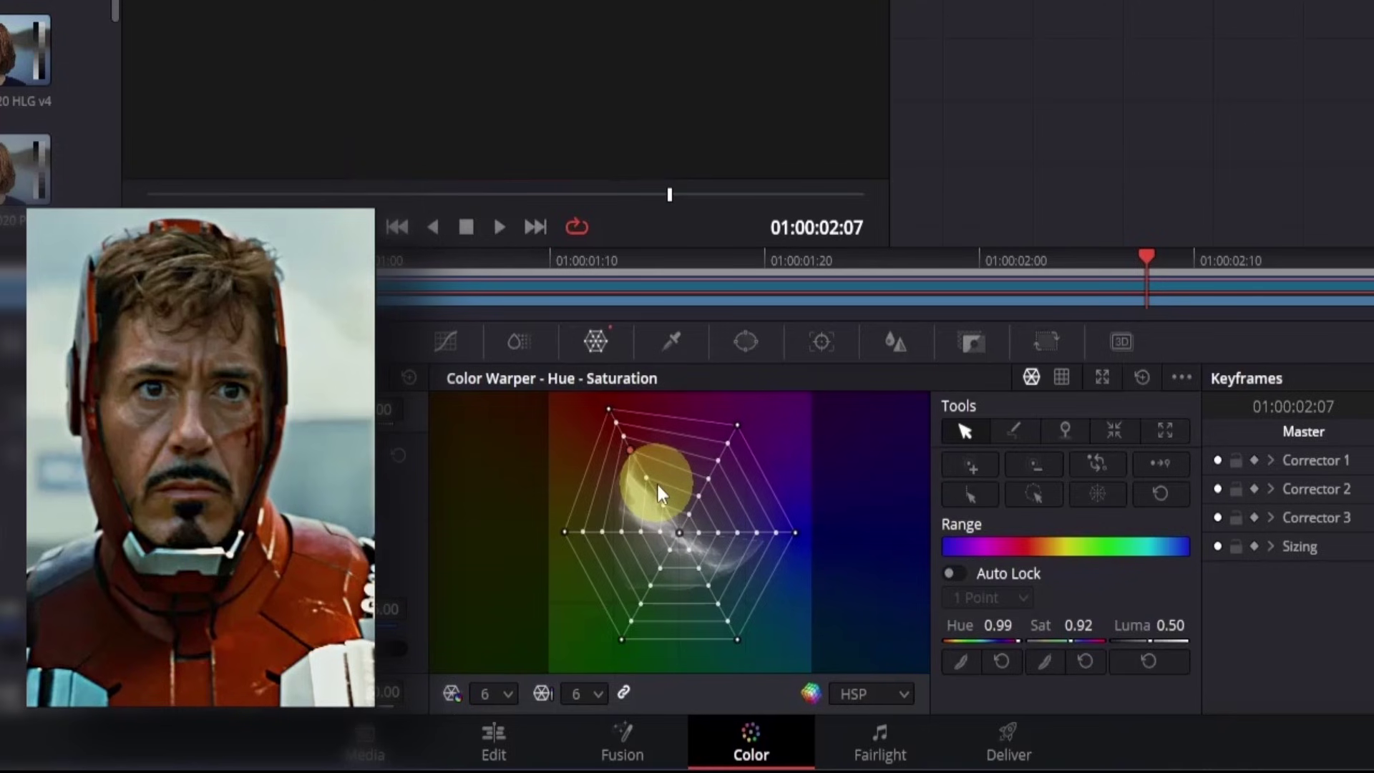
- Lower the skin saturation in ColorSlice to 0.90 and toggle node 03 to compare the grade
{"action": "left_click", "coordinate": [519, 342]}
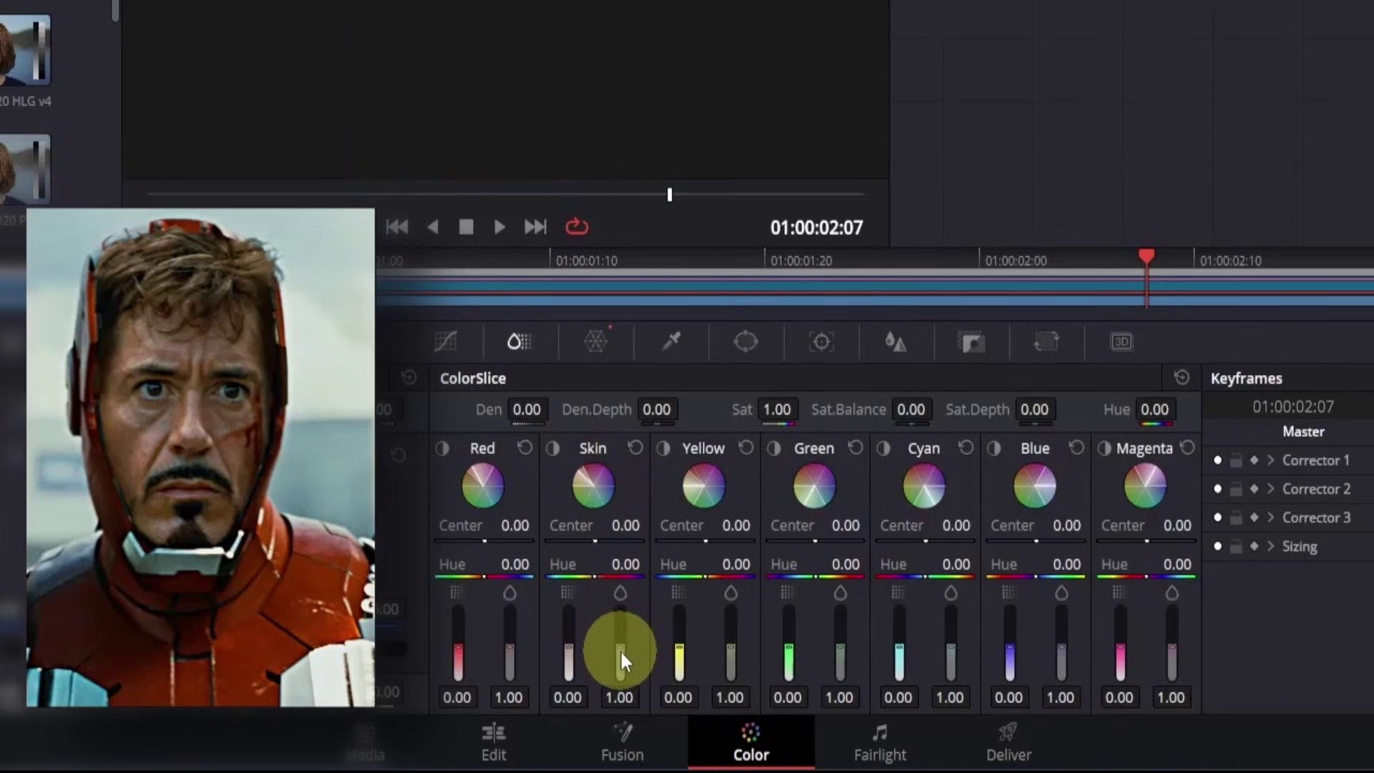
{"action": "left_click_drag", "start_coordinate": [620, 649], "coordinate": [623, 654]}
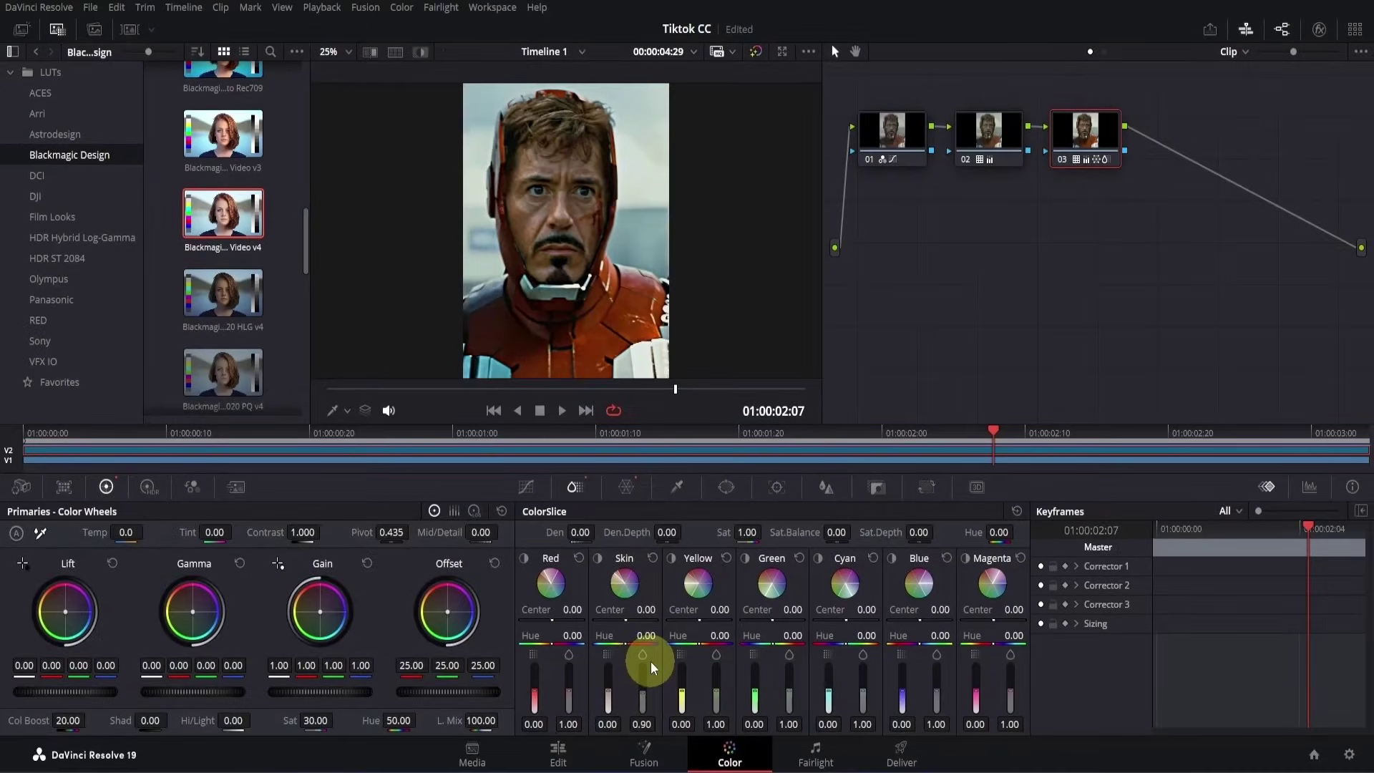
{"action": "left_click", "coordinate": [1062, 159]}
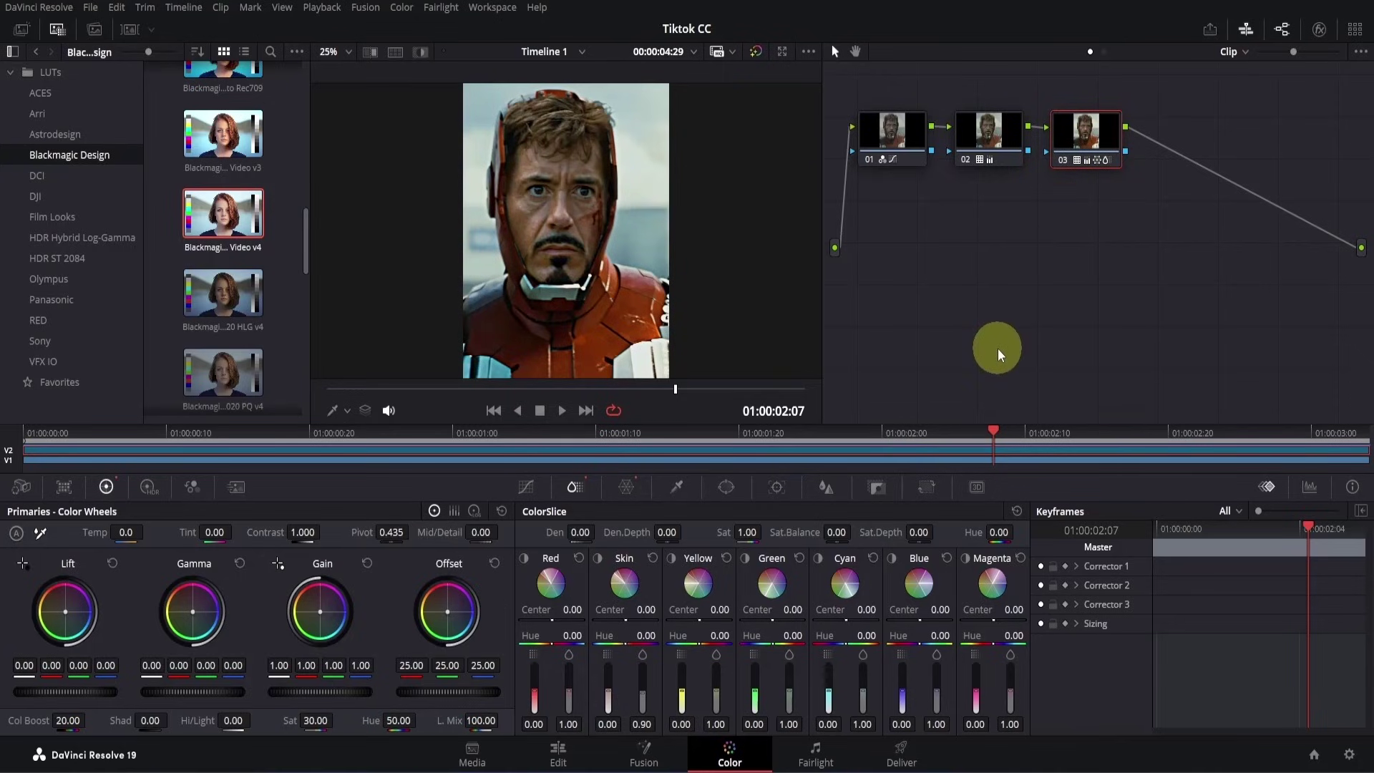
- Return to the Edit page and place a second adjustment clip on Video 3, aligned with the full length of the clips below
{"action": "left_click", "coordinate": [561, 751]}
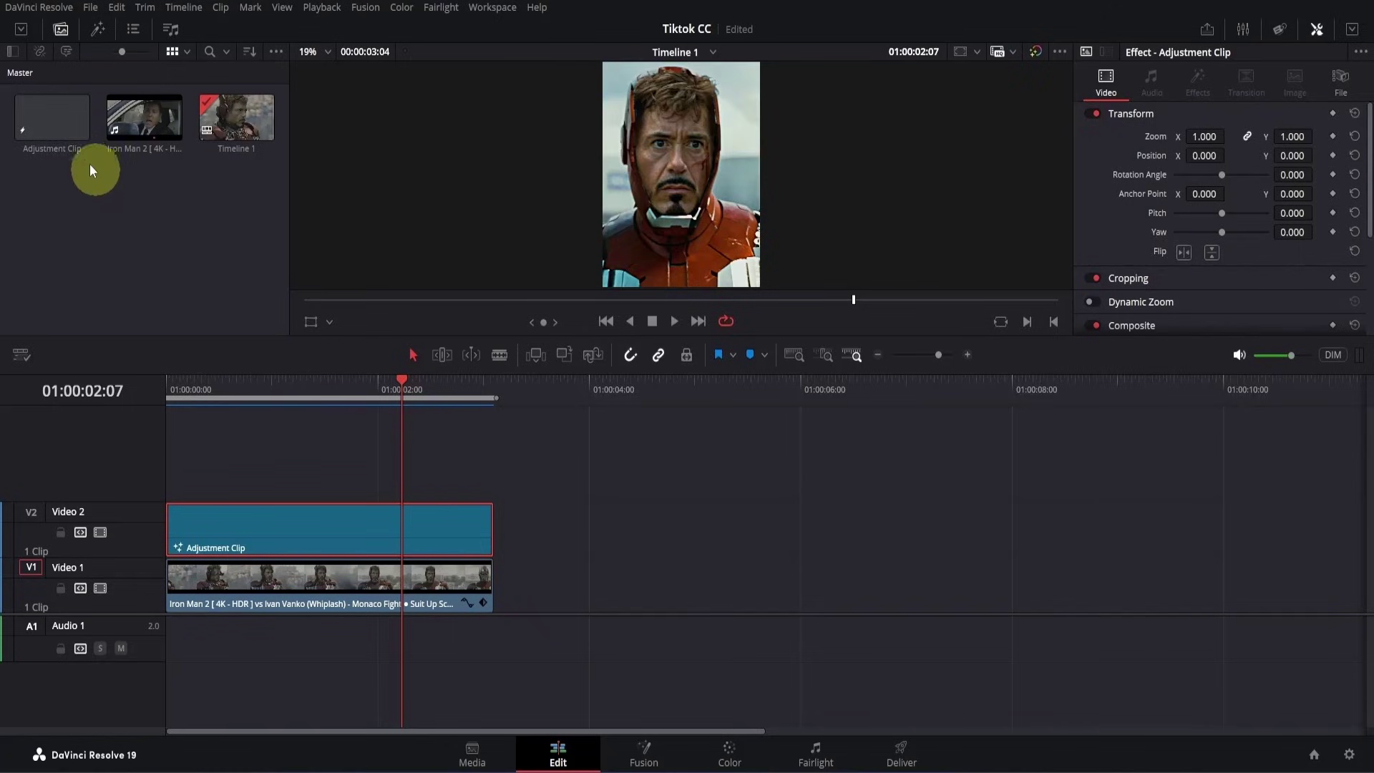
{"action": "left_click_drag", "start_coordinate": [40, 130], "coordinate": [357, 453]}
{"action": "left_click_drag", "start_coordinate": [476, 474], "coordinate": [299, 464]}
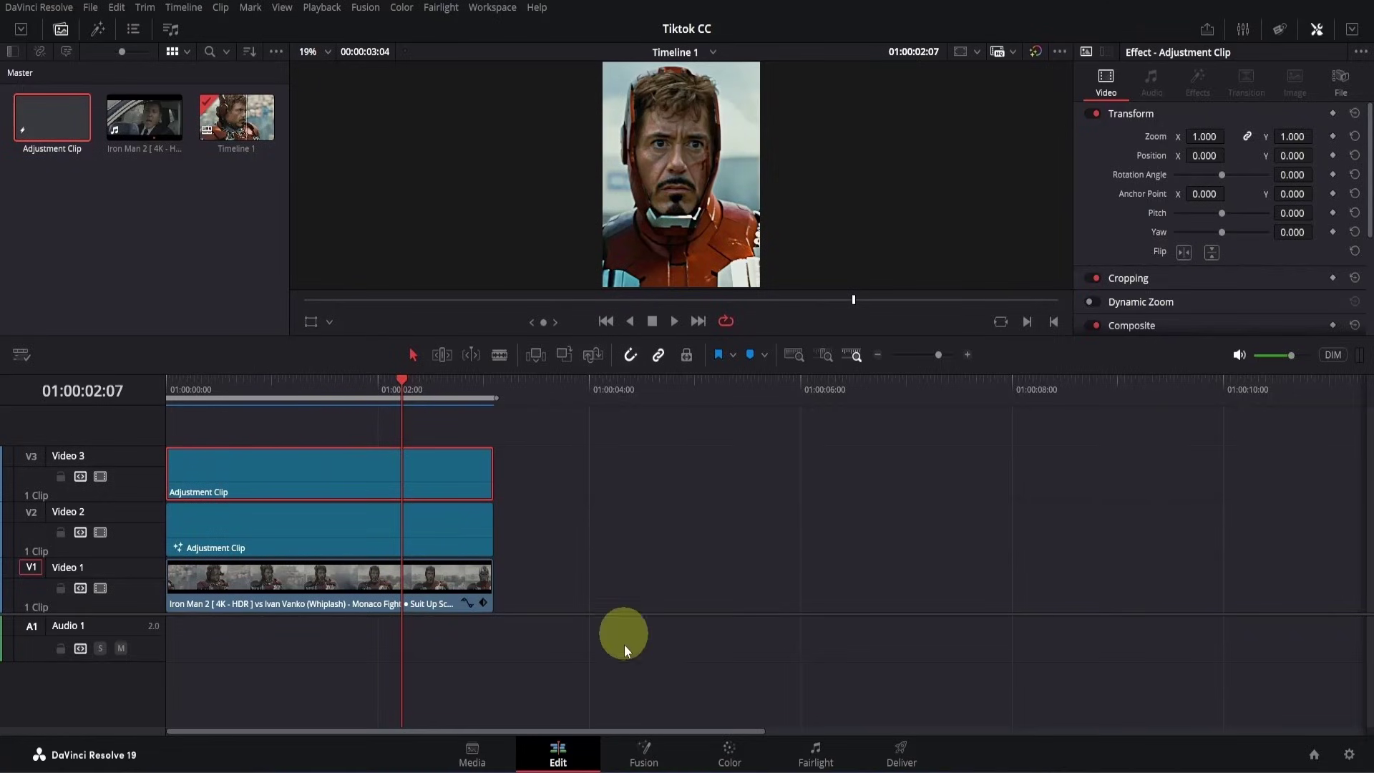
- Open the new adjustment clip in Fusion and insert a Glow (Glo) node after MediaIn1
{"action": "left_click", "coordinate": [640, 753]}
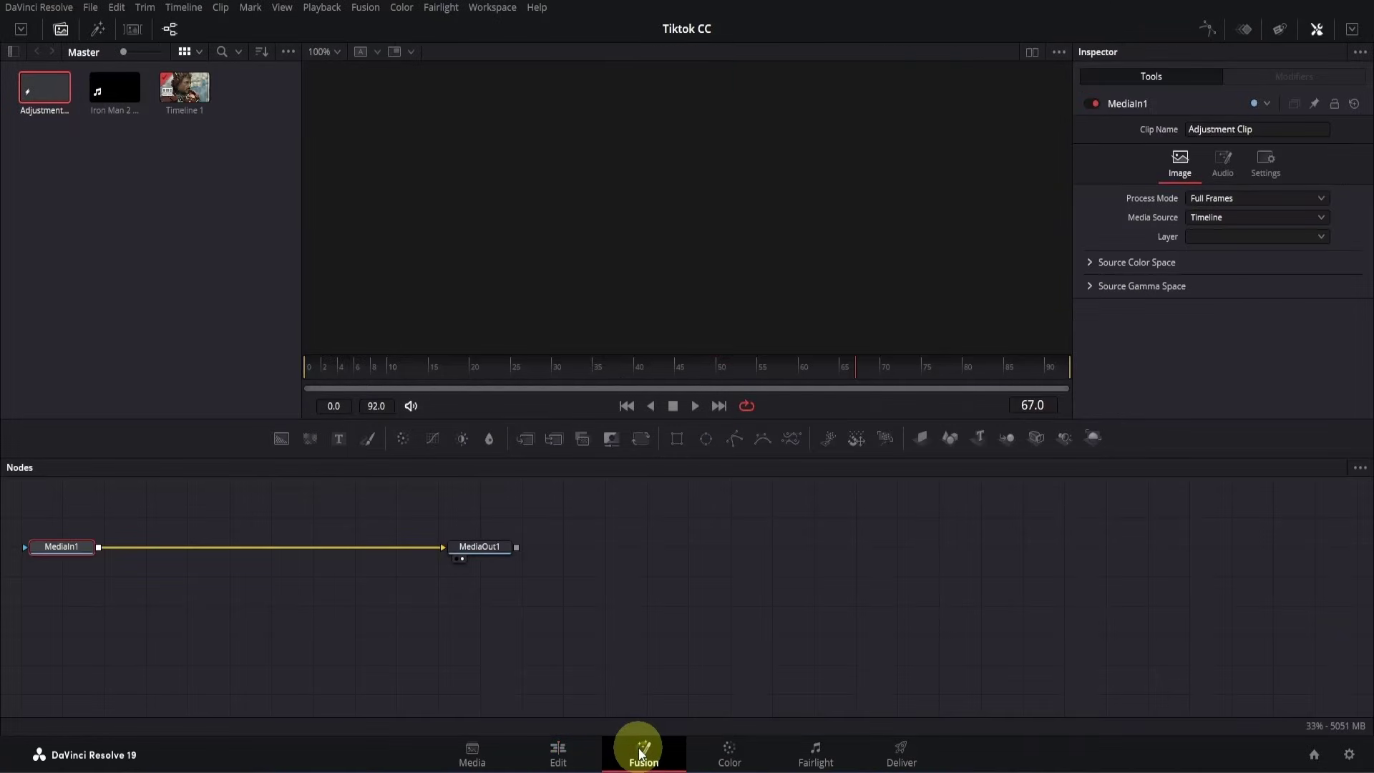
{"action": "left_click_drag", "start_coordinate": [583, 528], "coordinate": [969, 578]}
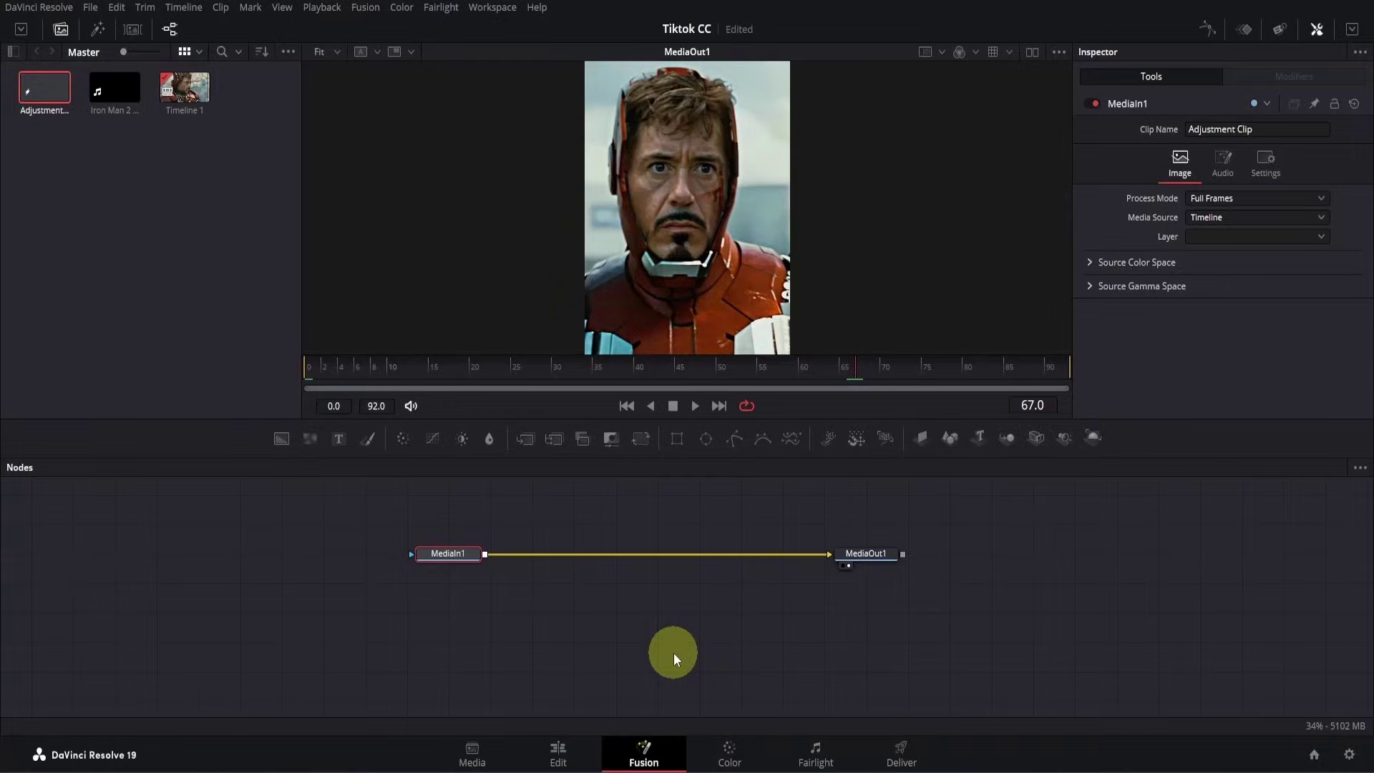
{"action": "left_click", "coordinate": [461, 556]}
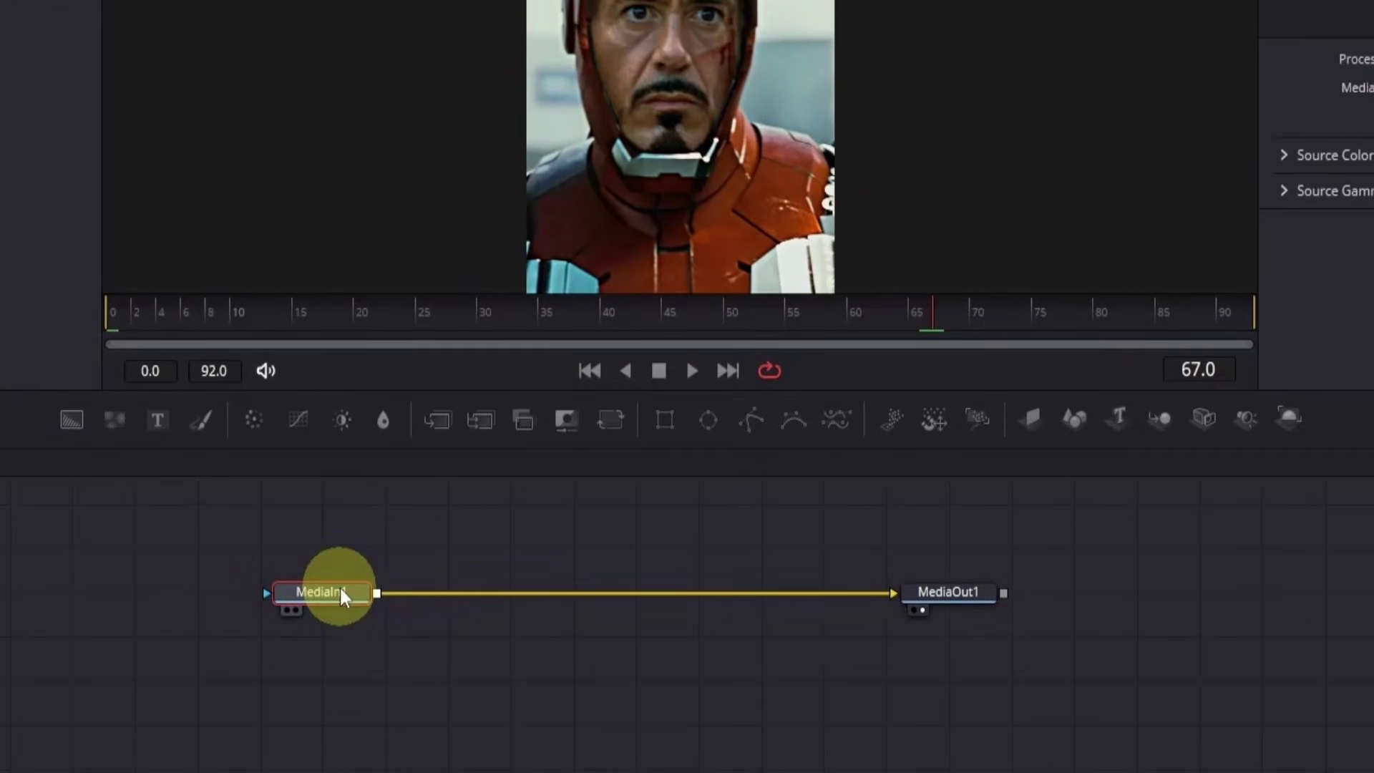
{"action": "key", "text": "shift+space"}
{"action": "type", "text": "unsha"}
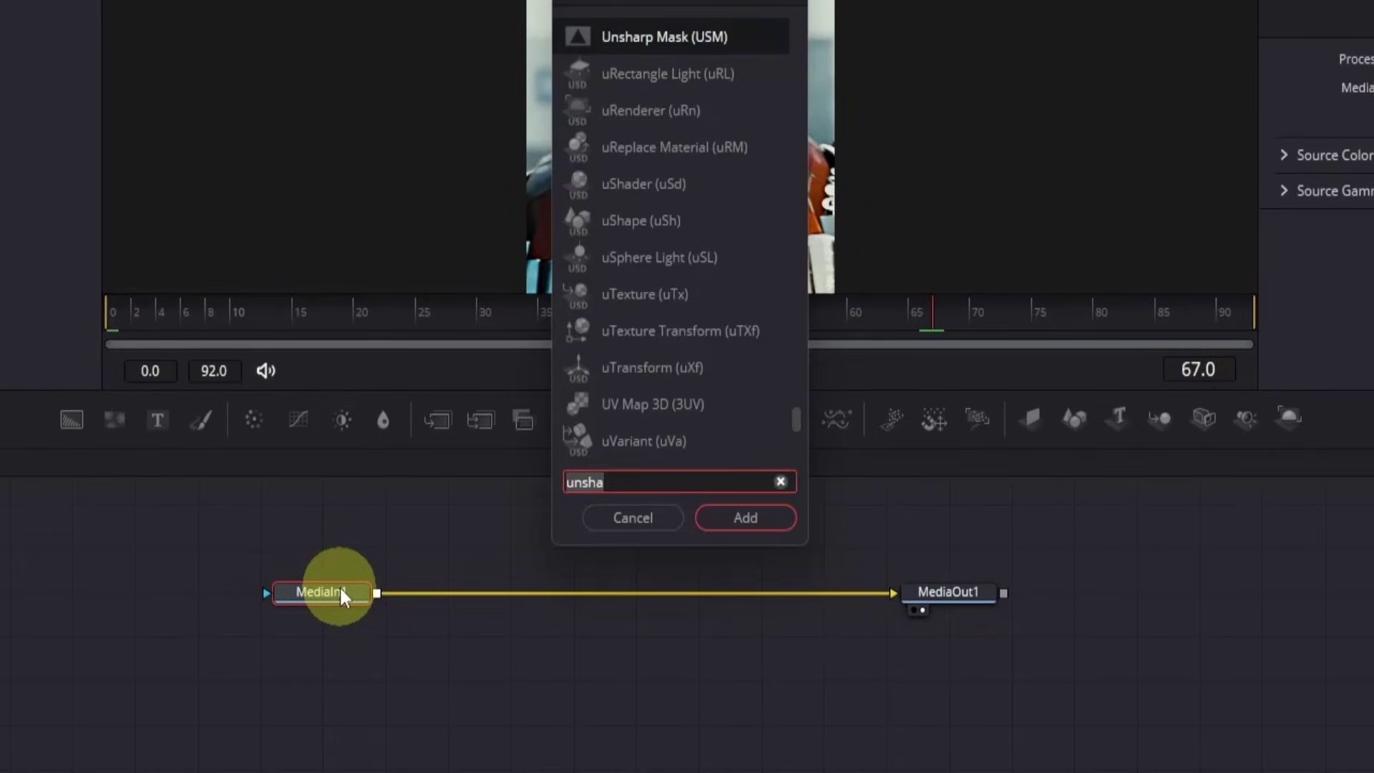
{"action": "key", "text": "BackSpace"}
{"action": "key", "text": "BackSpace"}
{"action": "key", "text": "BackSpace"}
{"action": "key", "text": "BackSpace"}
{"action": "key", "text": "BackSpace"}
{"action": "type", "text": "glow"}
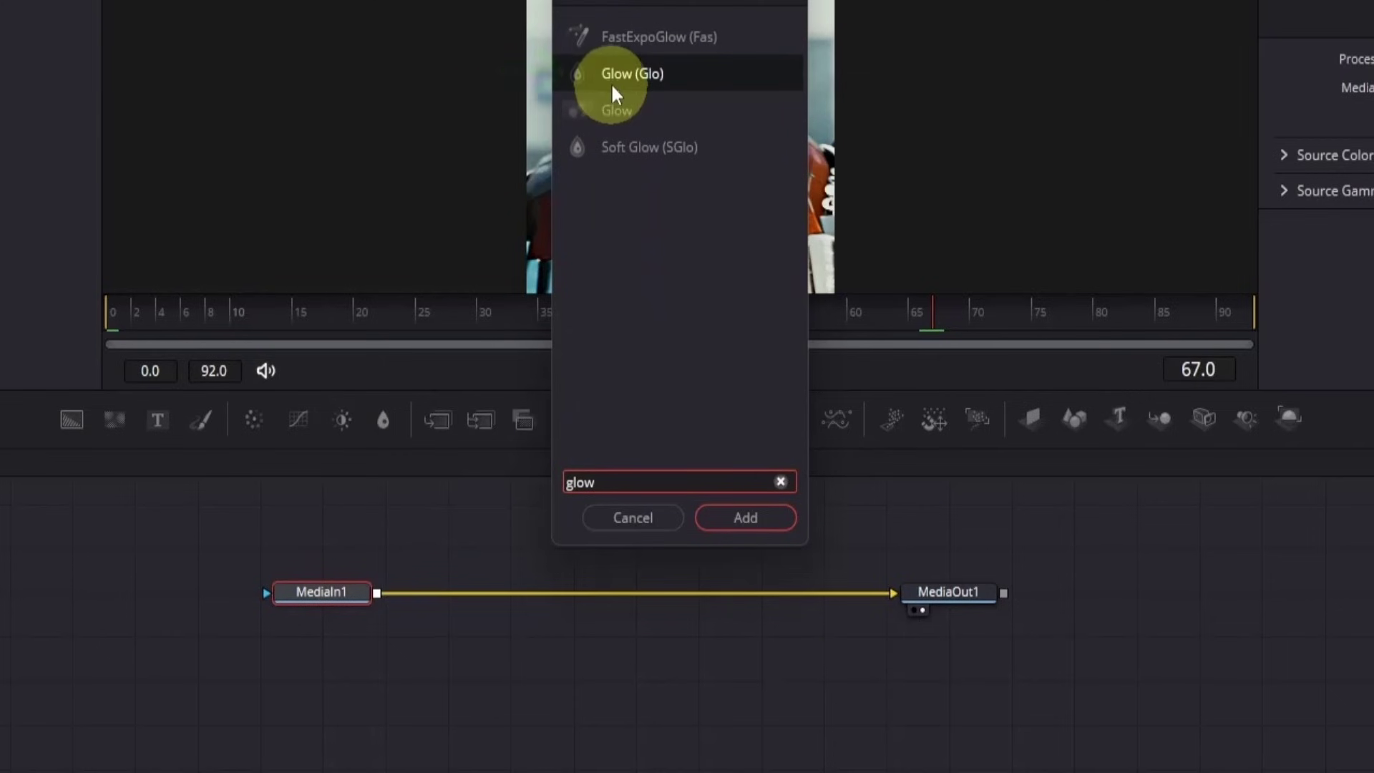
{"action": "left_click", "coordinate": [642, 78]}
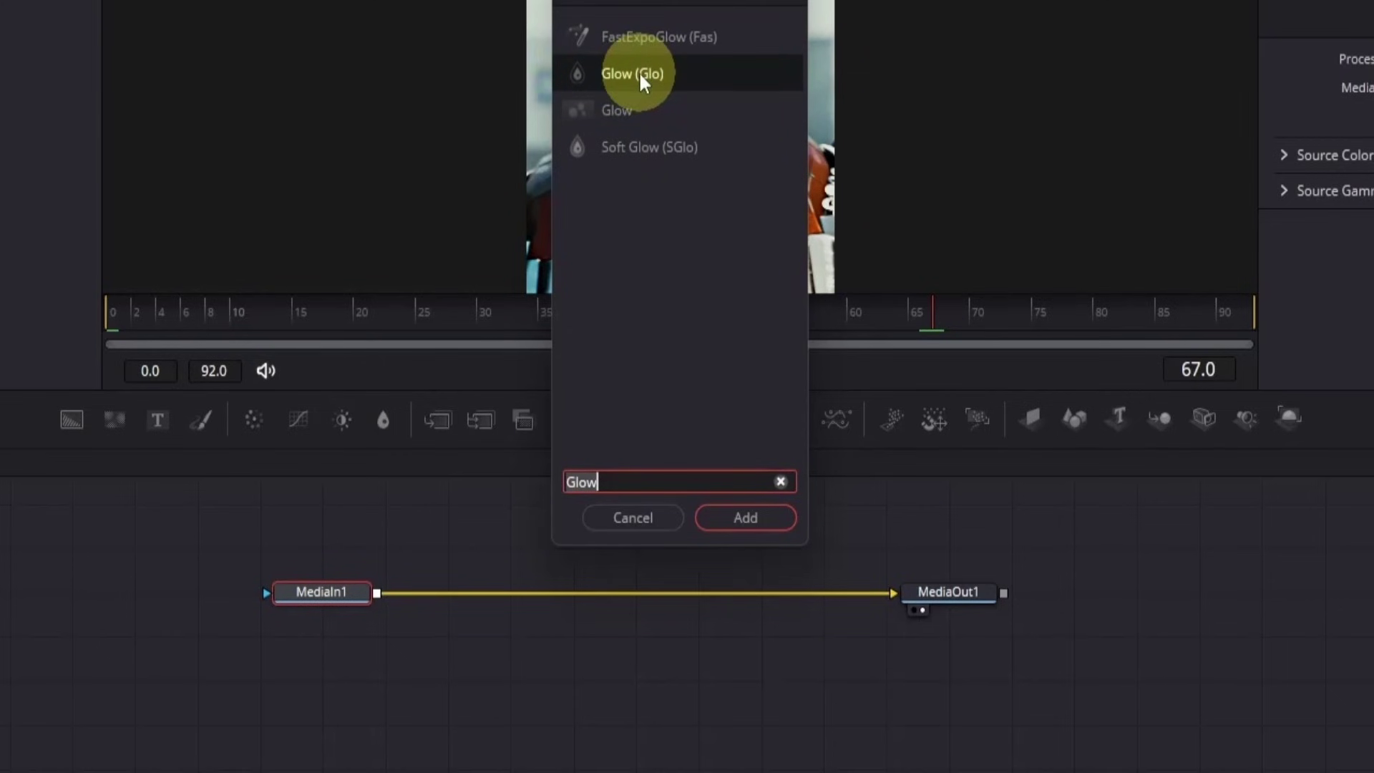
{"action": "left_click", "coordinate": [732, 514]}
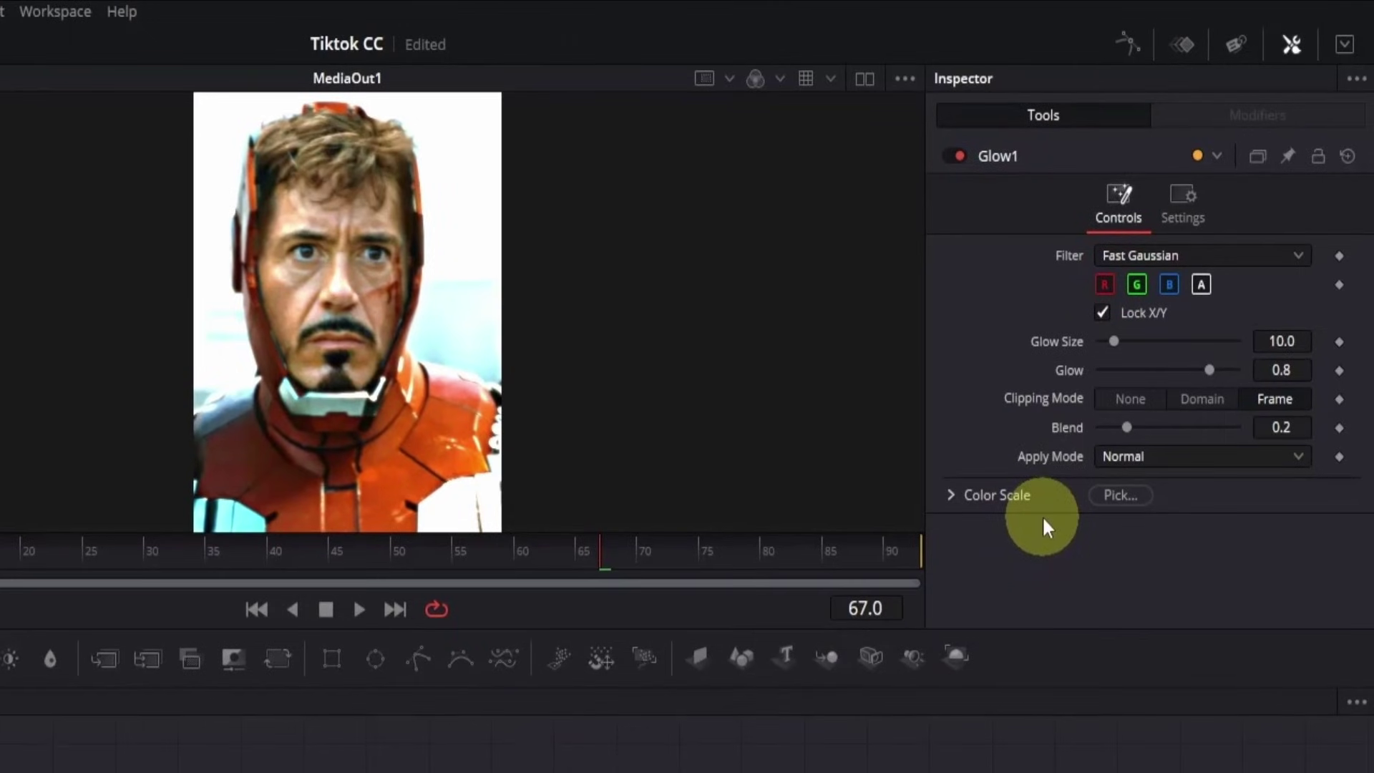
- Set the Glow node's glow size to 85.8, glow to 0.819 and apply mode to Threshold
{"action": "left_click_drag", "start_coordinate": [1114, 340], "coordinate": [1212, 371]}
{"action": "left_click", "coordinate": [1212, 368]}
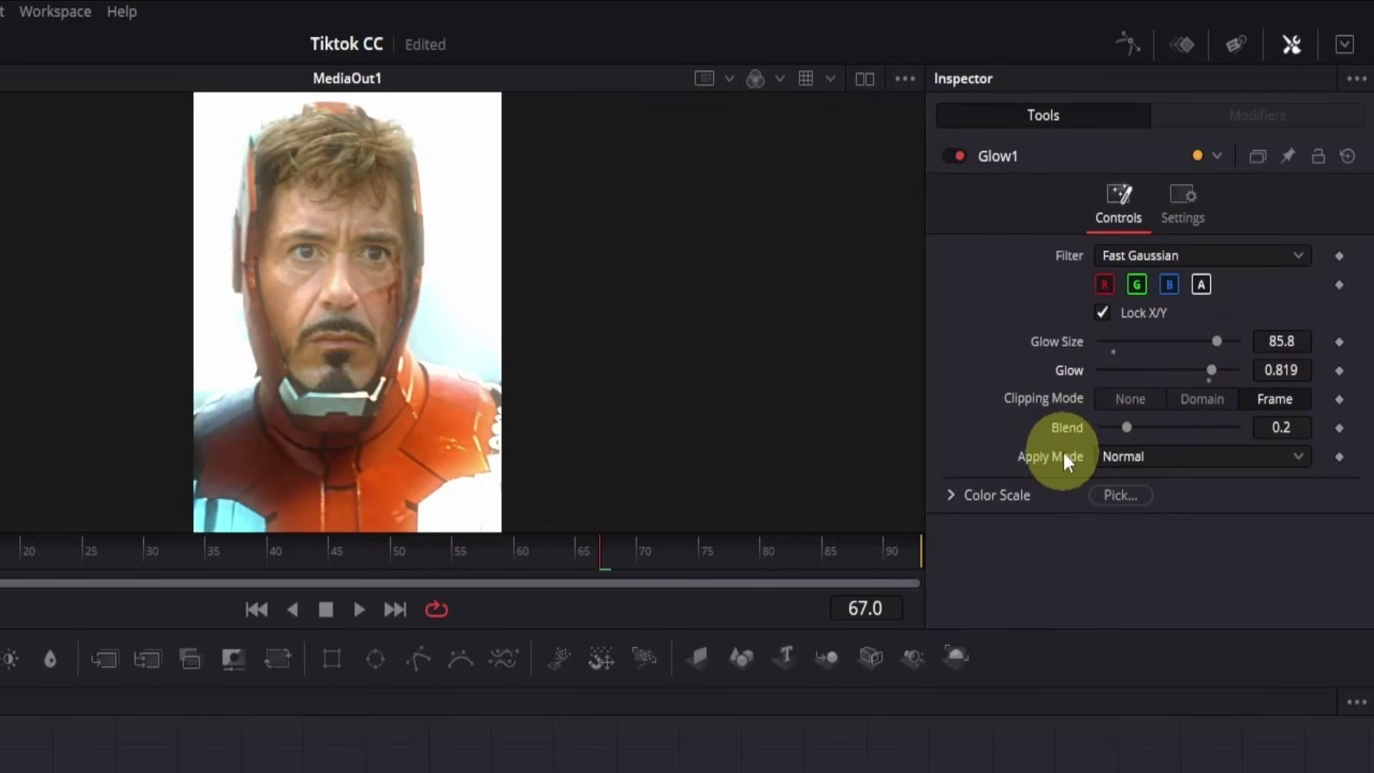
{"action": "left_click", "coordinate": [1115, 455]}
{"action": "left_click", "coordinate": [1121, 541]}
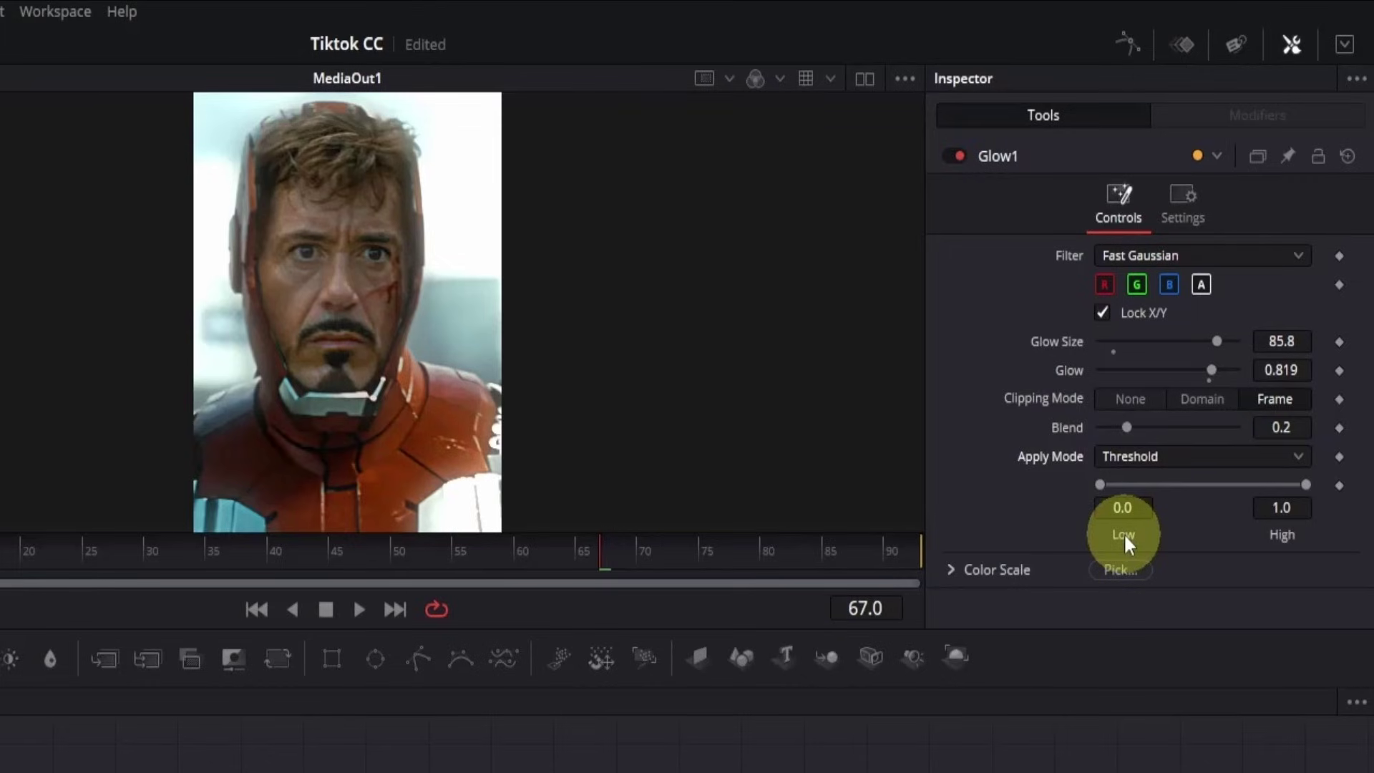
- Raise the Glow node's low threshold to 0.639, and disable and re-enable the node to compare the effect
{"action": "left_click", "coordinate": [1101, 482]}
{"action": "left_click_drag", "start_coordinate": [1113, 485], "coordinate": [1223, 481]}
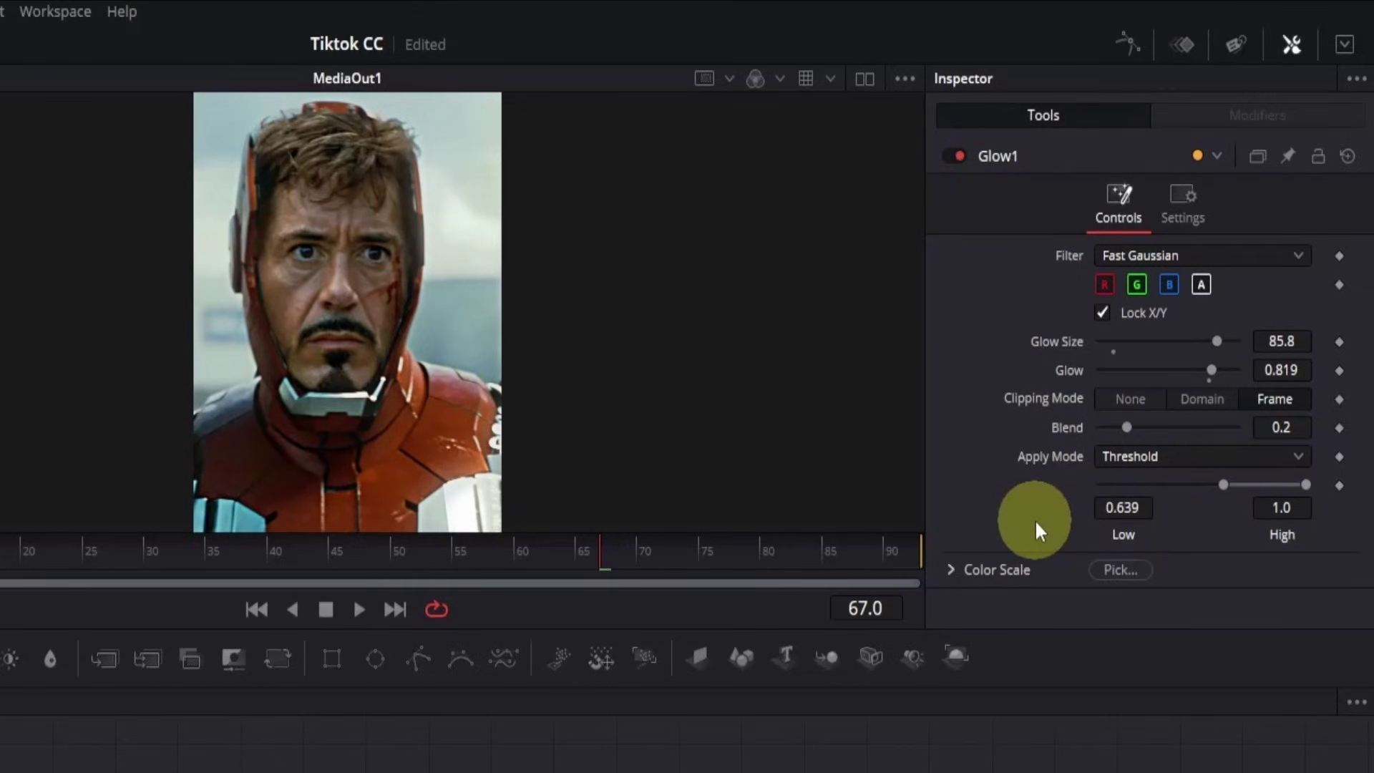
{"action": "left_click", "coordinate": [957, 153]}
{"action": "left_click", "coordinate": [957, 151]}
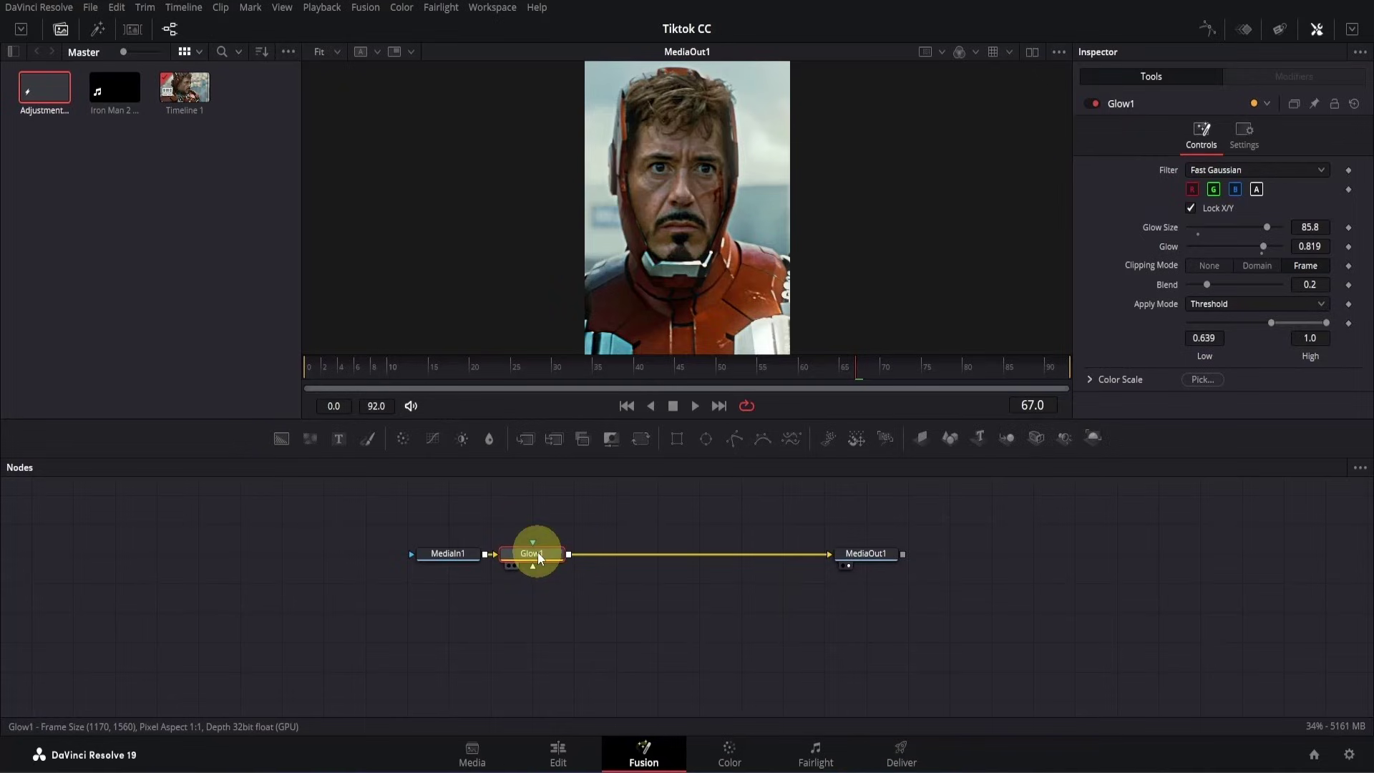
- Insert a Vignette node after Glow1
{"action": "key", "text": "shift+space"}
{"action": "type", "text": "vig"}
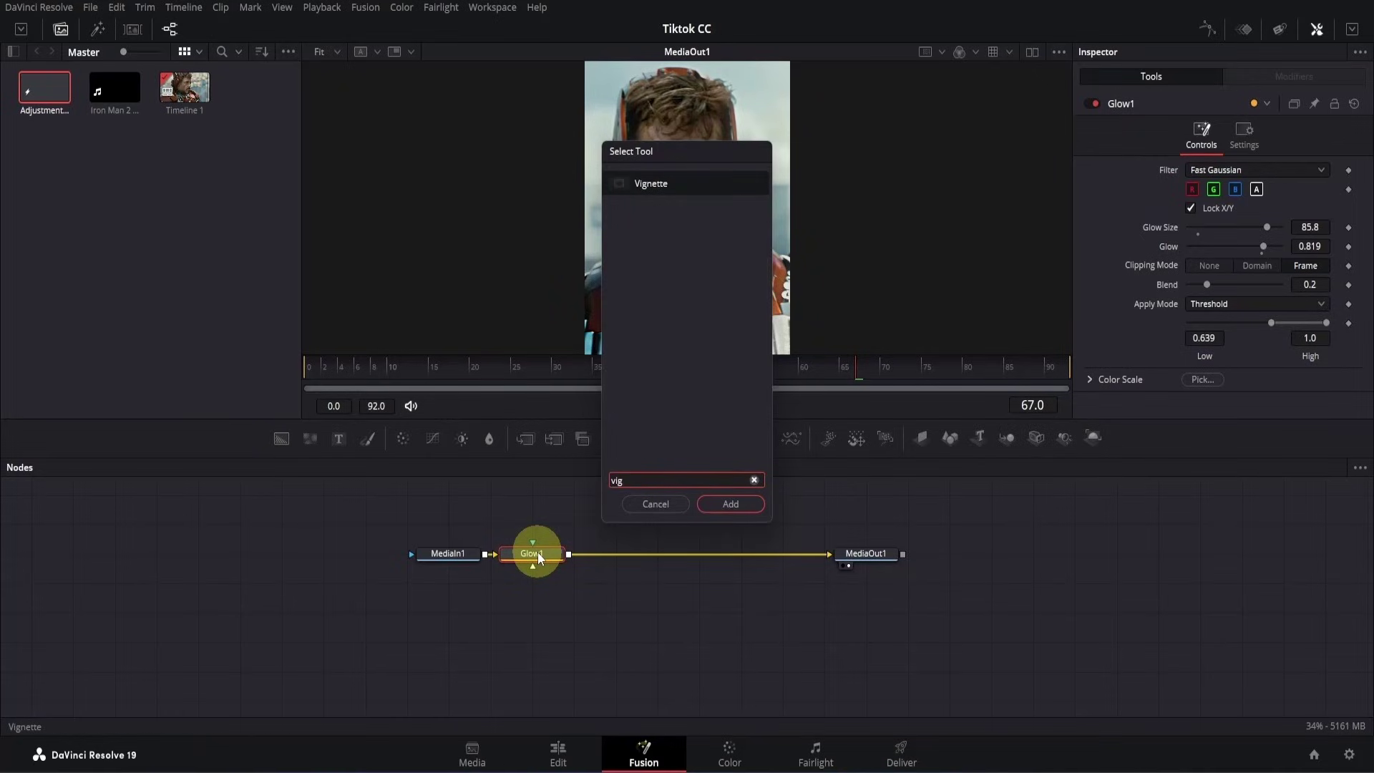
{"action": "left_click", "coordinate": [733, 505]}
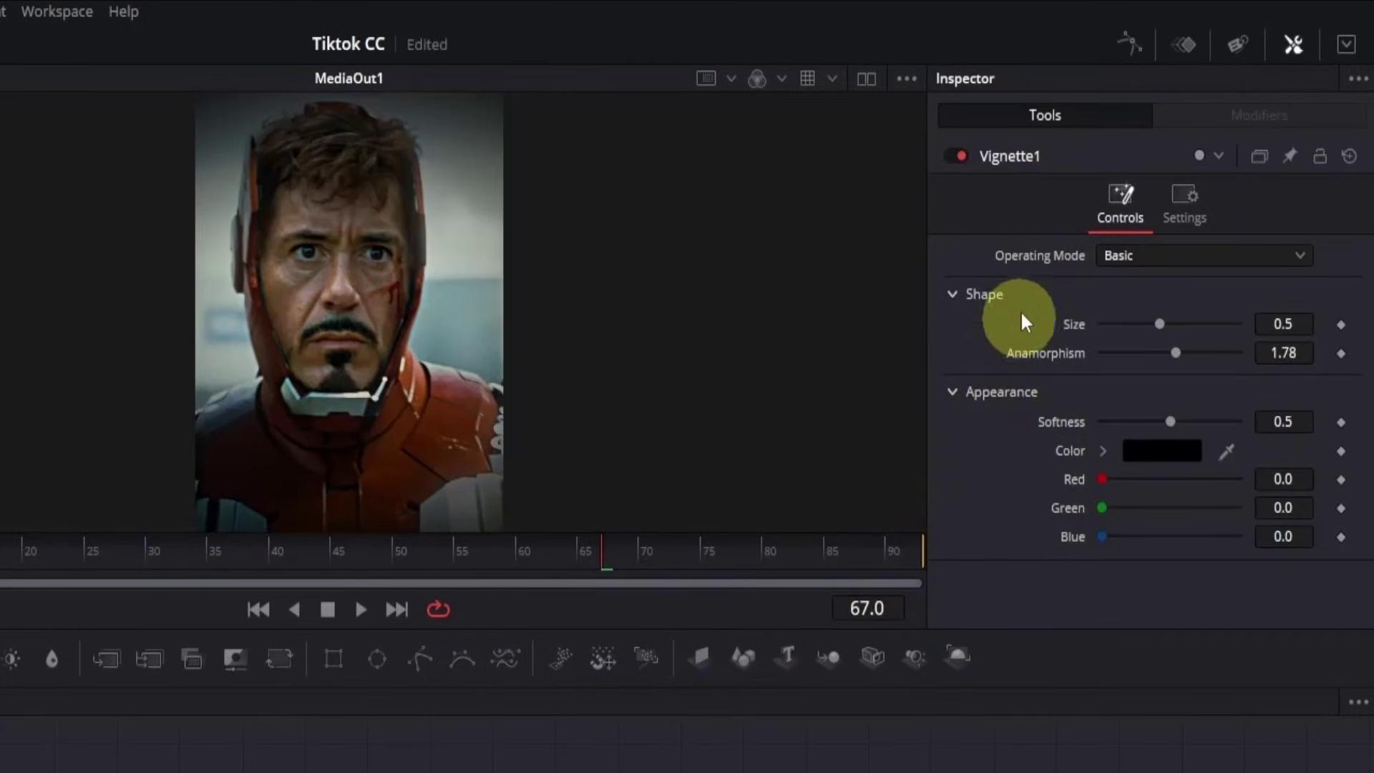
- Switch the Vignette node to Advanced operating mode with a Rectangle border shape
{"action": "left_click", "coordinate": [1119, 258]}
{"action": "left_click", "coordinate": [1127, 308]}
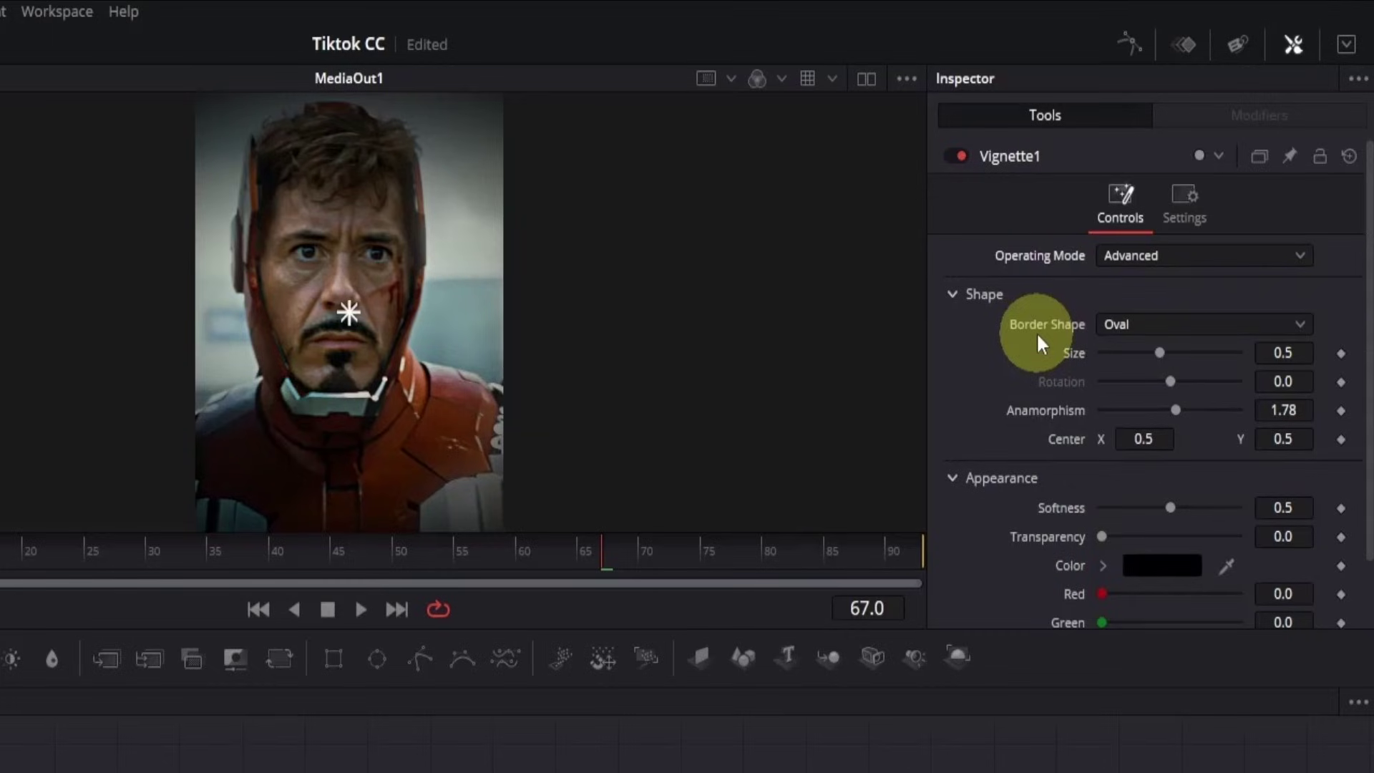
{"action": "left_click", "coordinate": [1108, 326]}
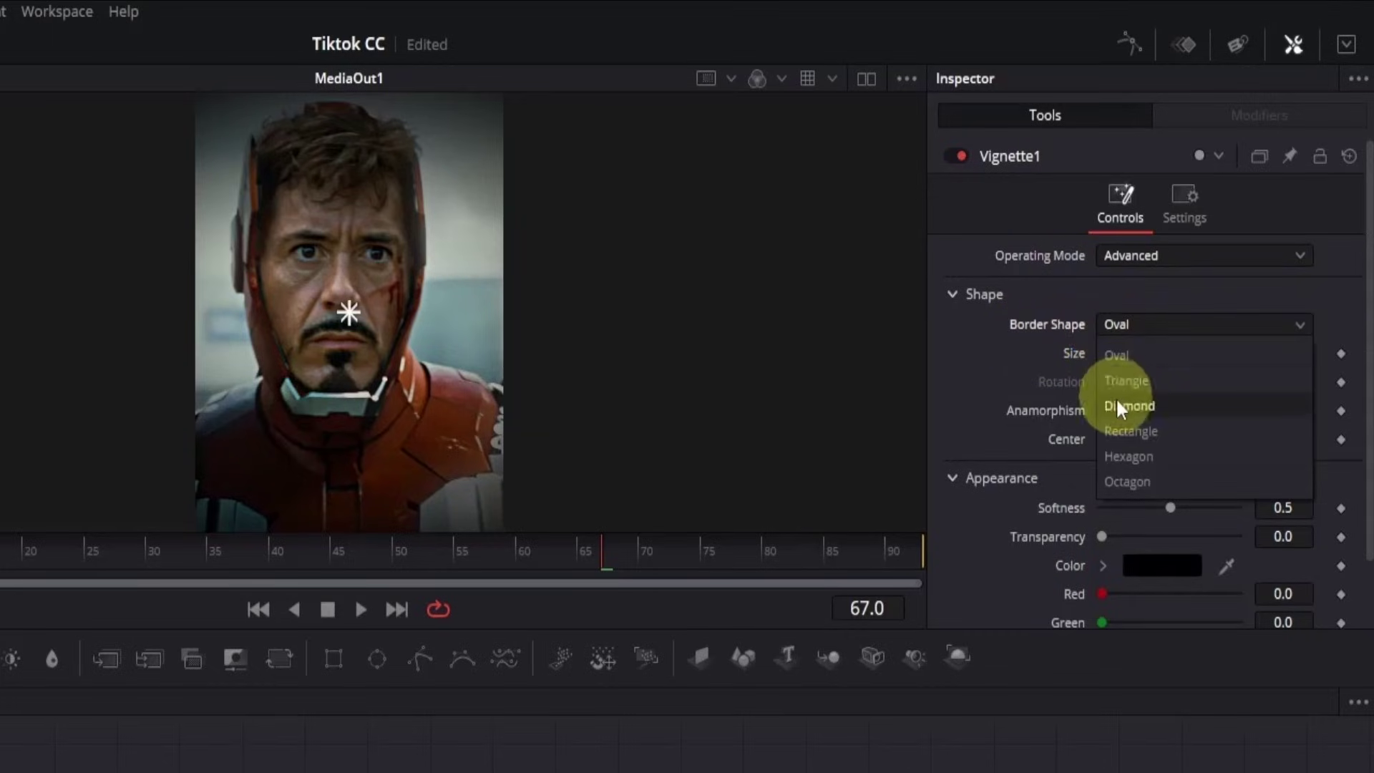
{"action": "left_click", "coordinate": [1116, 431]}
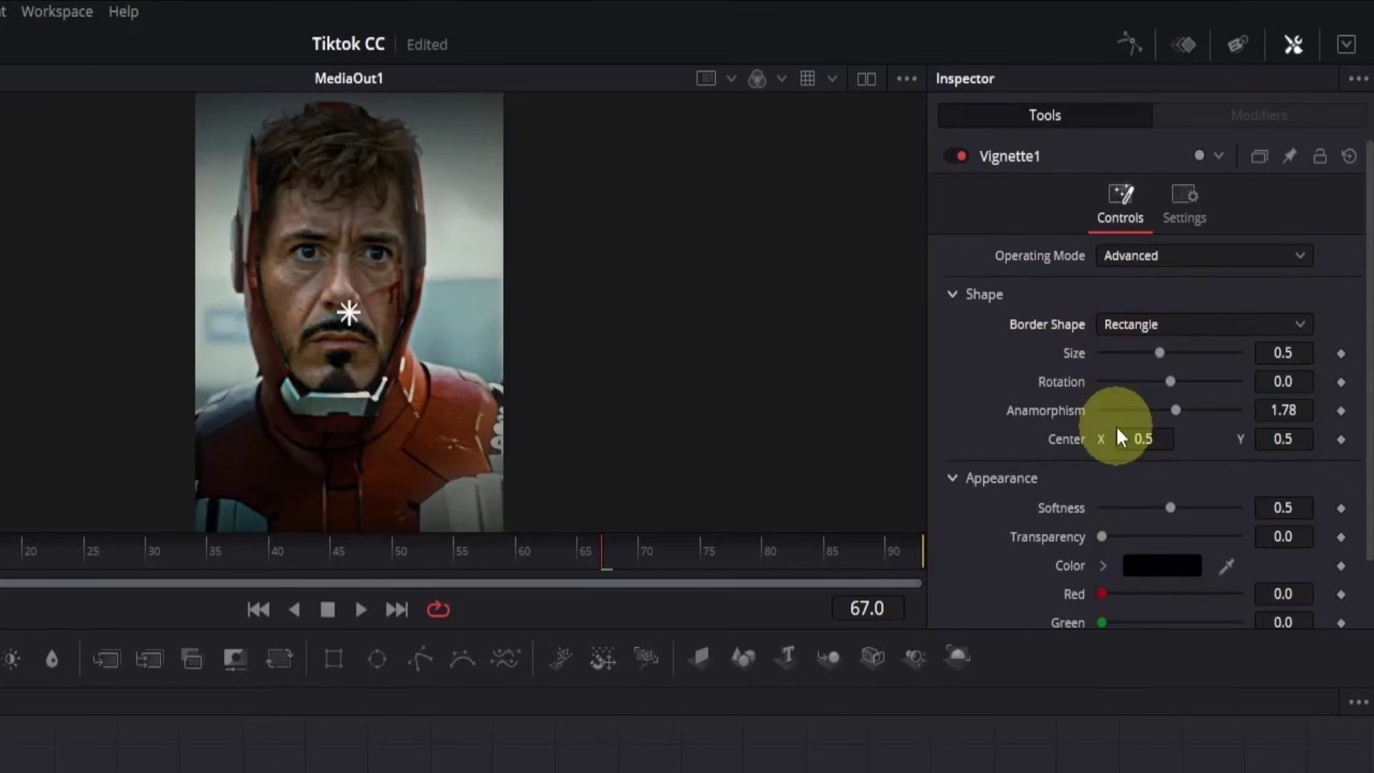
- Set the vignette's size to 0.814, anamorphism to 1.045 and softness to 0.819, toggling the node to compare
{"action": "left_click_drag", "start_coordinate": [1159, 352], "coordinate": [1209, 357]}
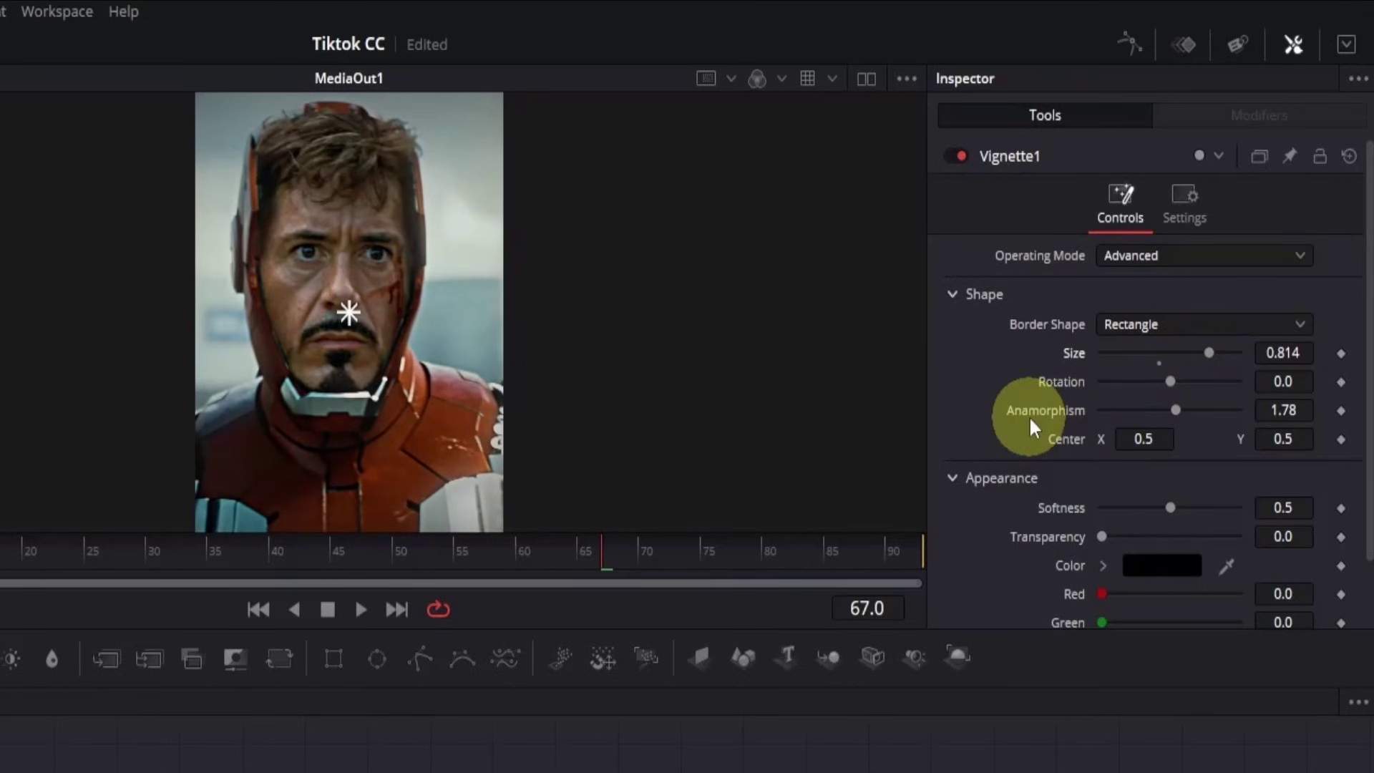
{"action": "left_click_drag", "start_coordinate": [1175, 410], "coordinate": [1142, 412]}
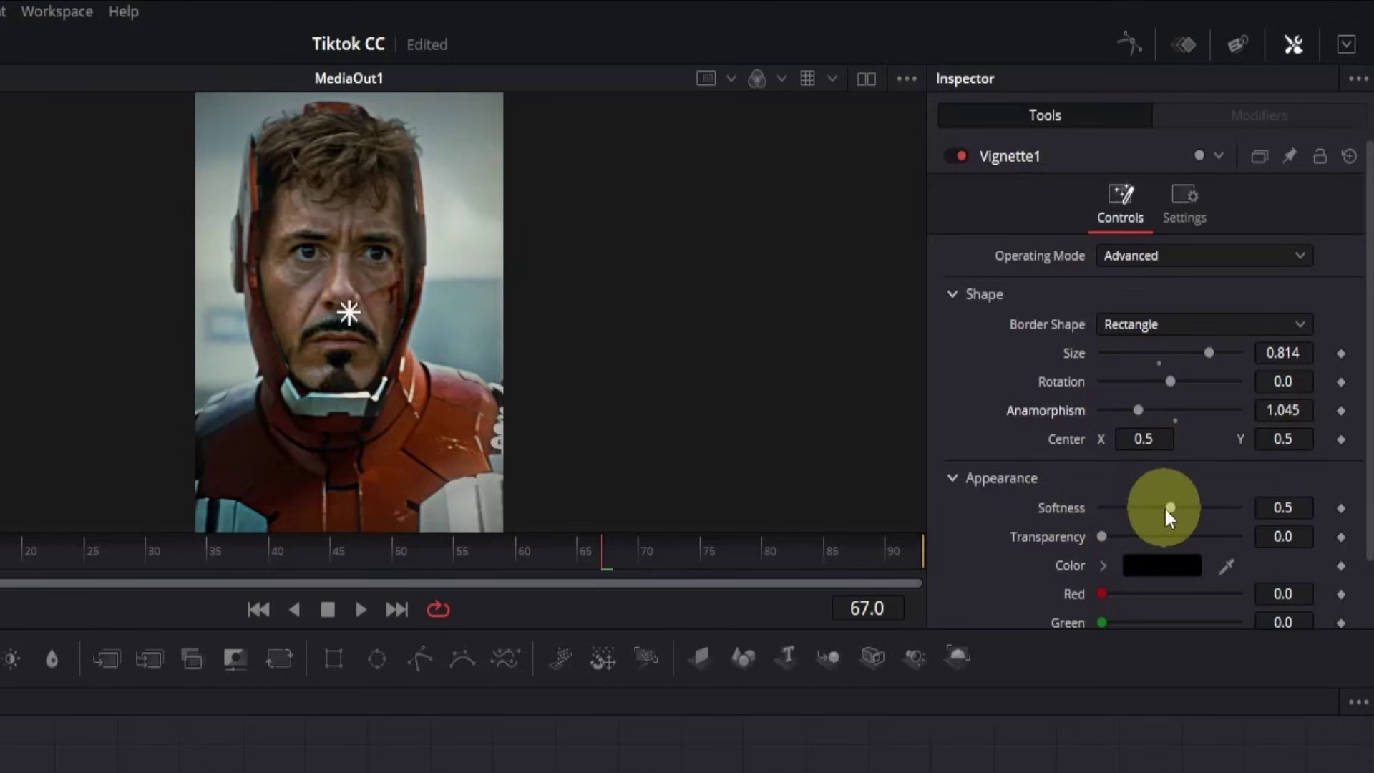
{"action": "left_click_drag", "start_coordinate": [1169, 507], "coordinate": [1212, 506]}
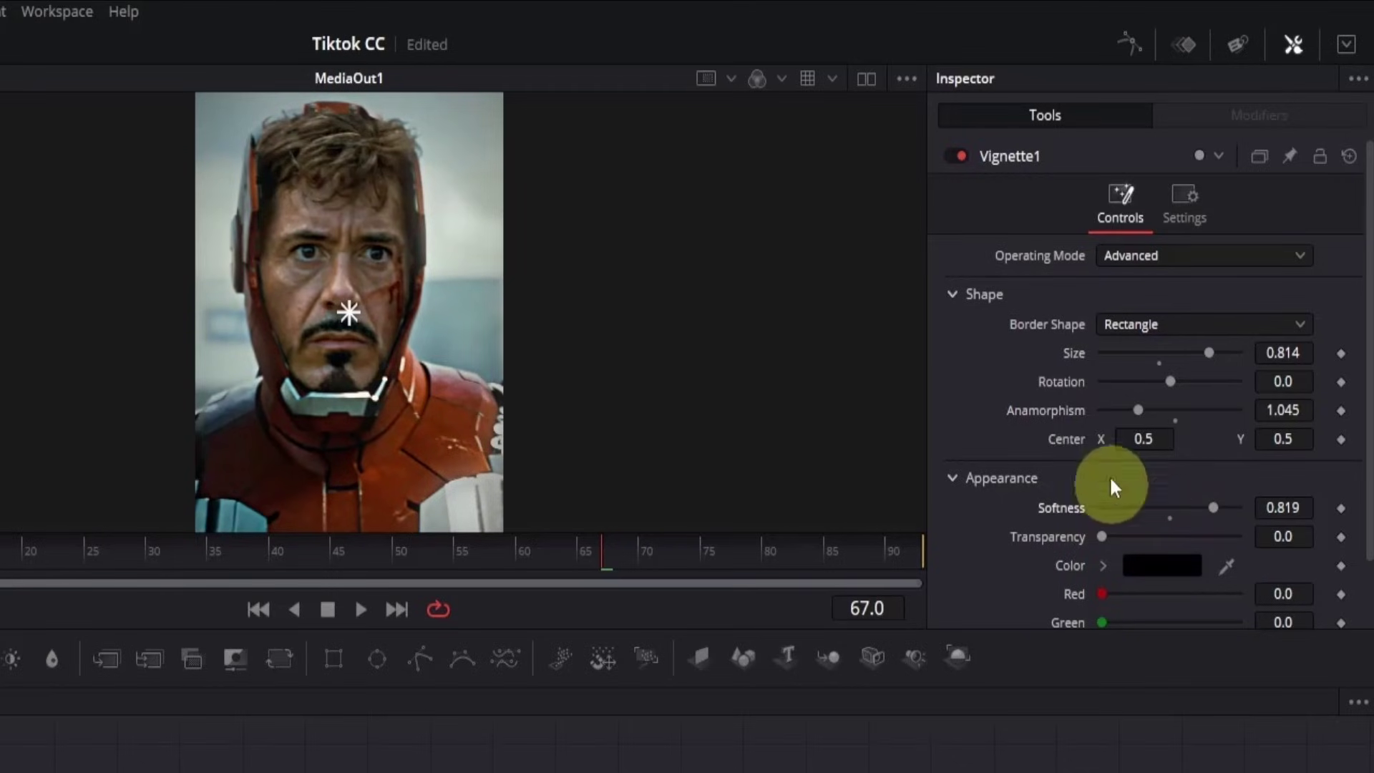
{"action": "left_click", "coordinate": [955, 157]}
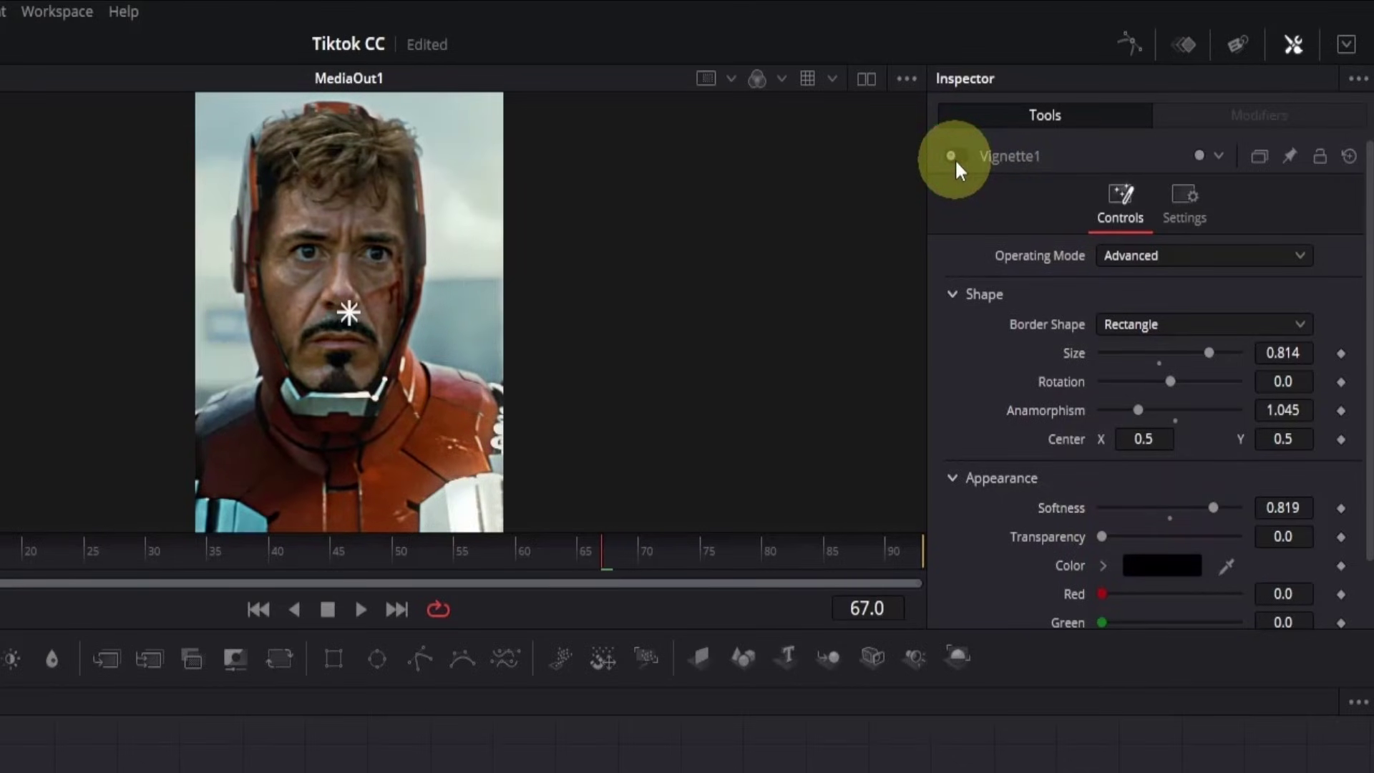
{"action": "left_click", "coordinate": [955, 158]}
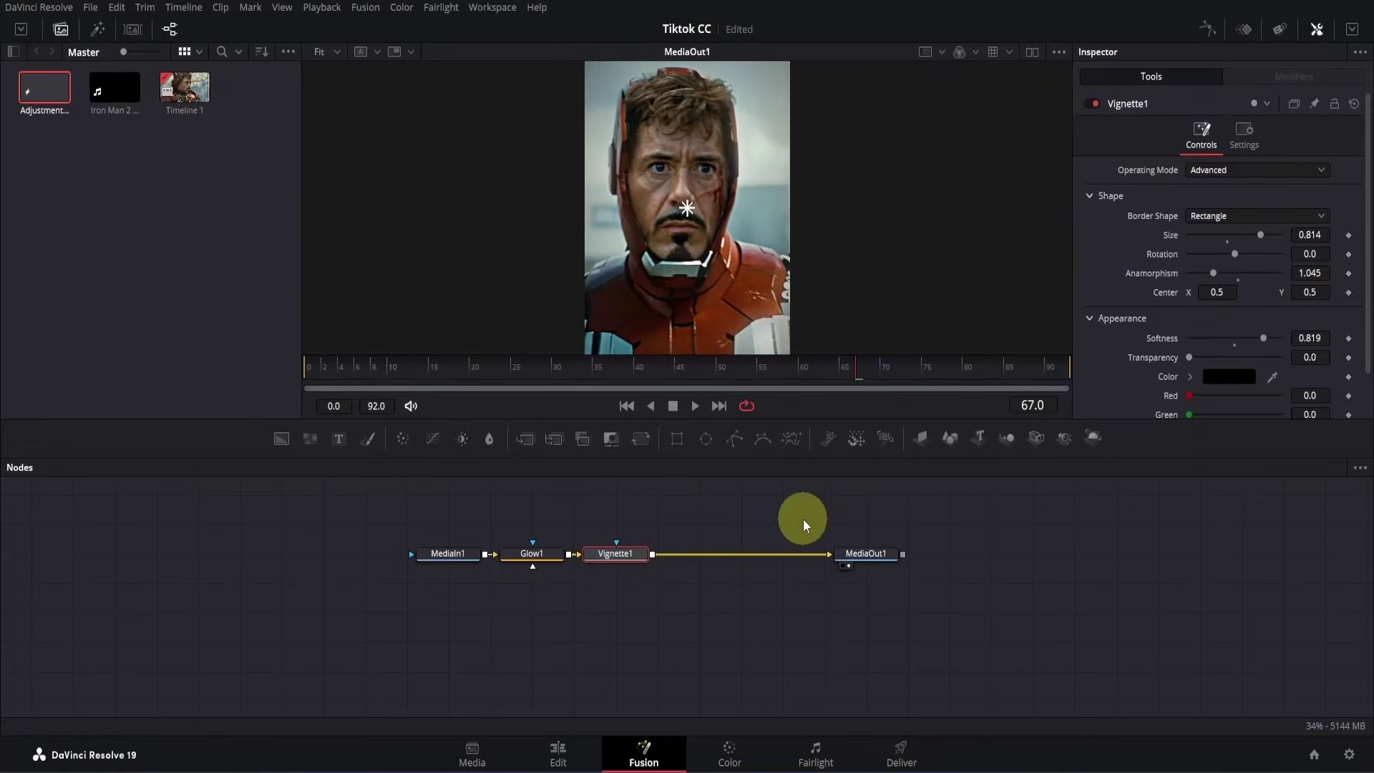
- Insert a Flicker Addition node after Vignette1 and play back the clip to preview the flicker
{"action": "key", "text": "shift+space"}
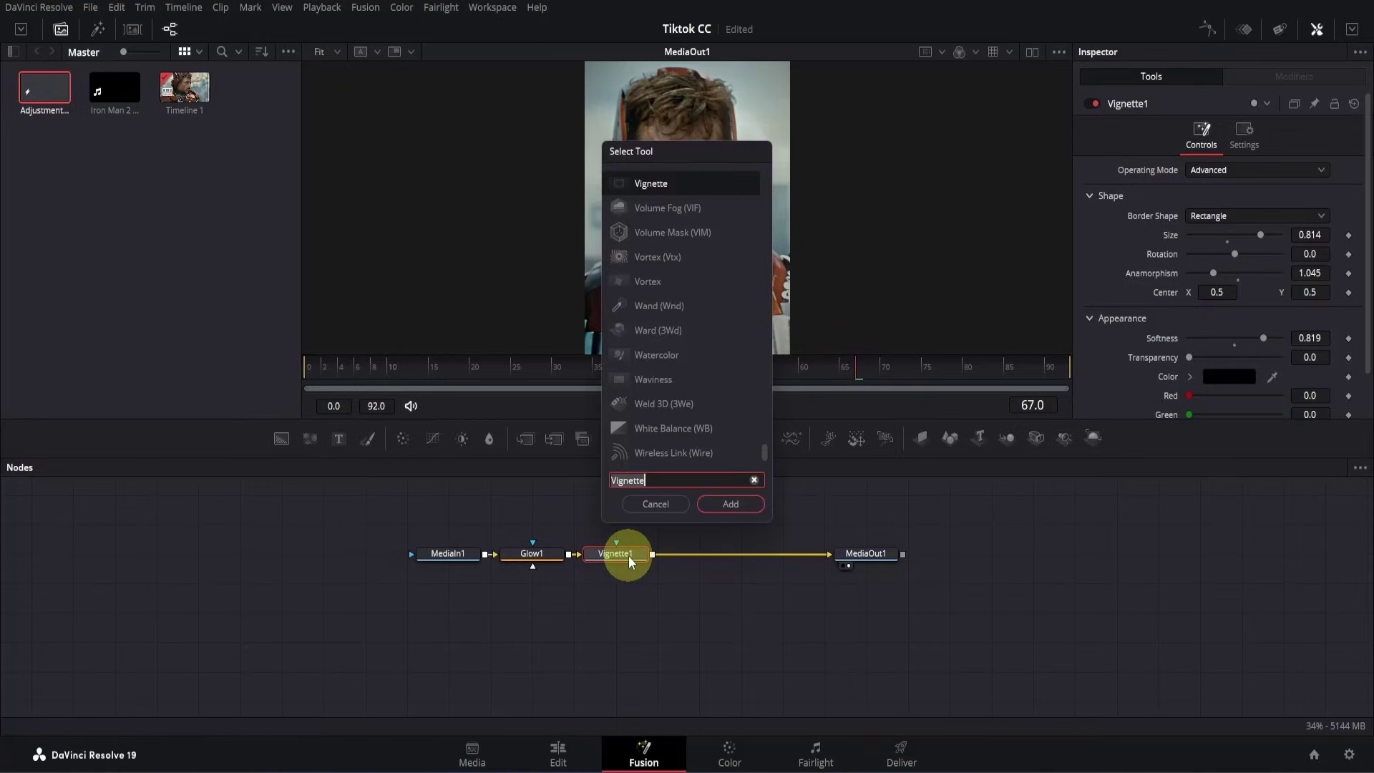
{"action": "type", "text": "flick"}
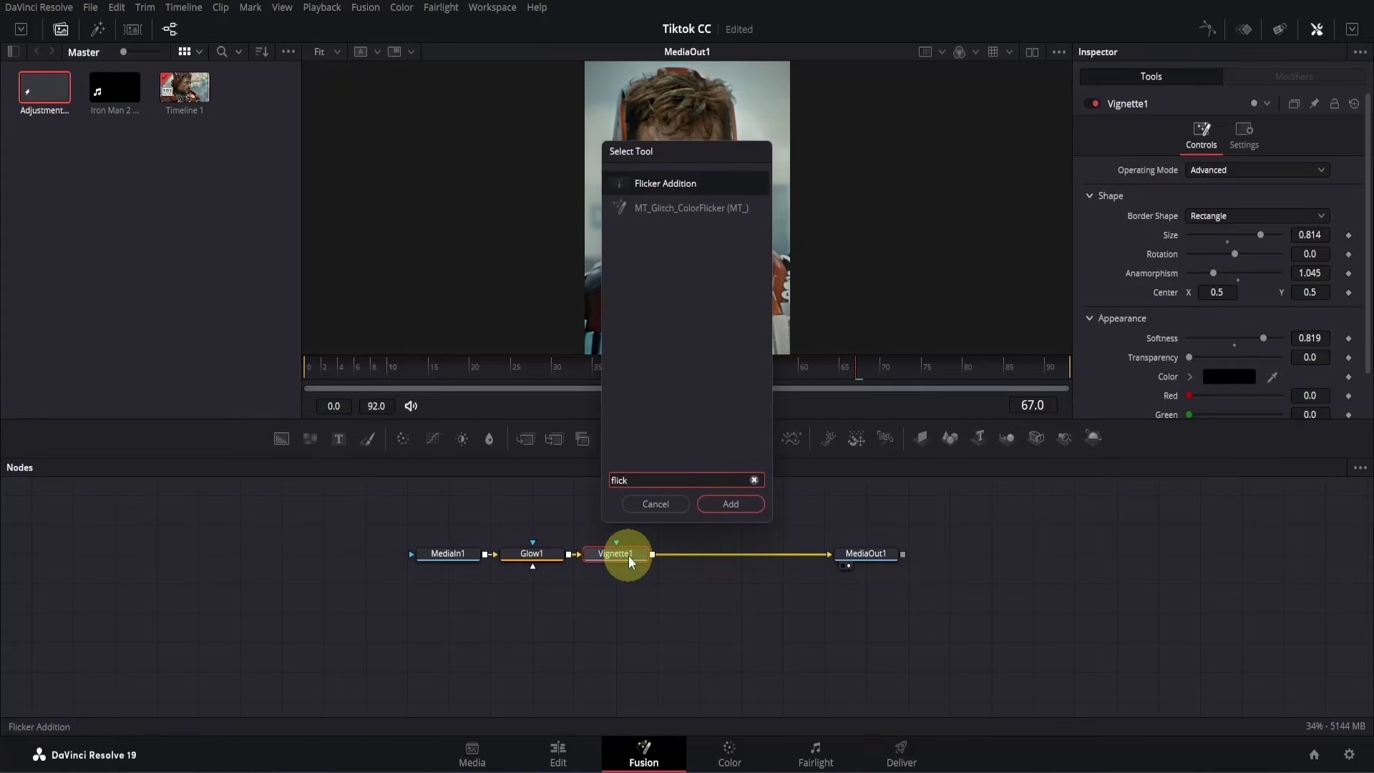
{"action": "left_click", "coordinate": [730, 503]}
{"action": "key", "text": "space"}
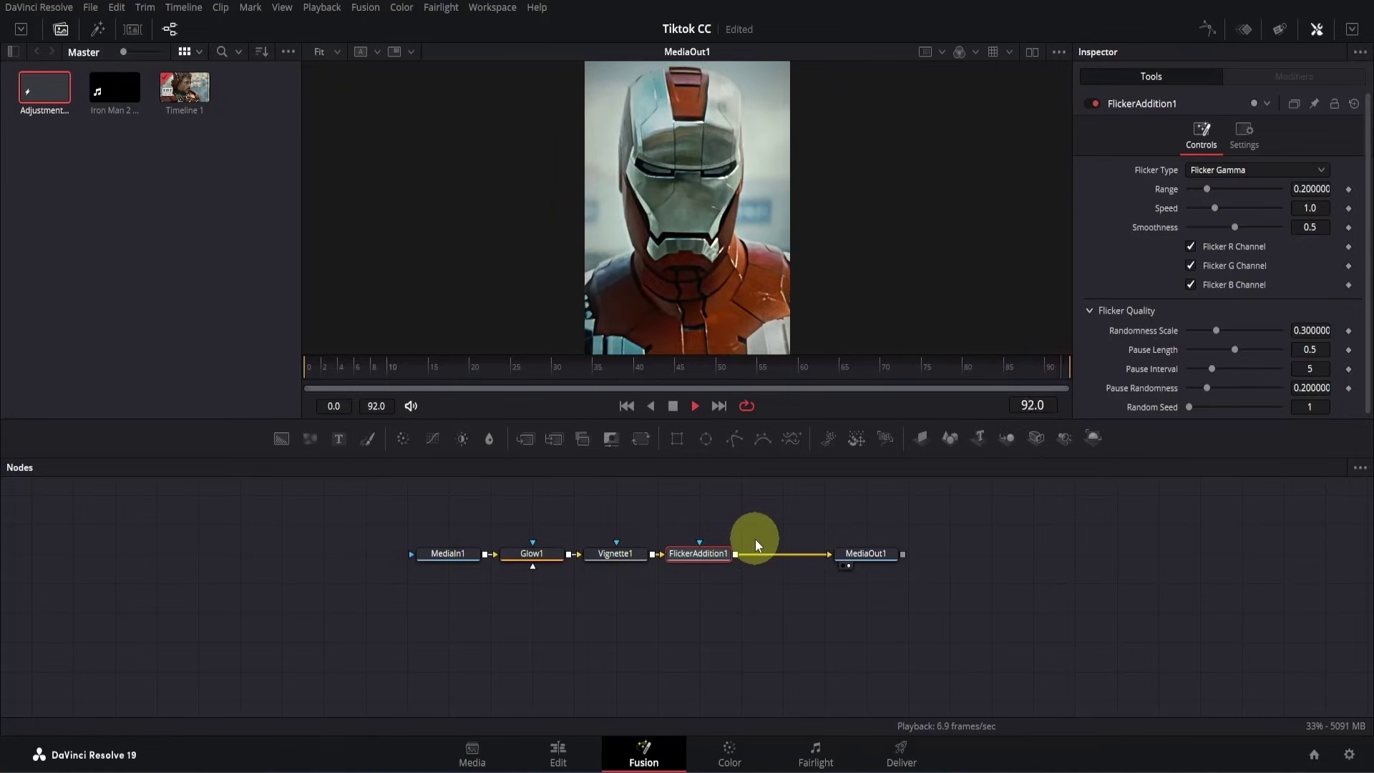
{"action": "key", "text": "space"}
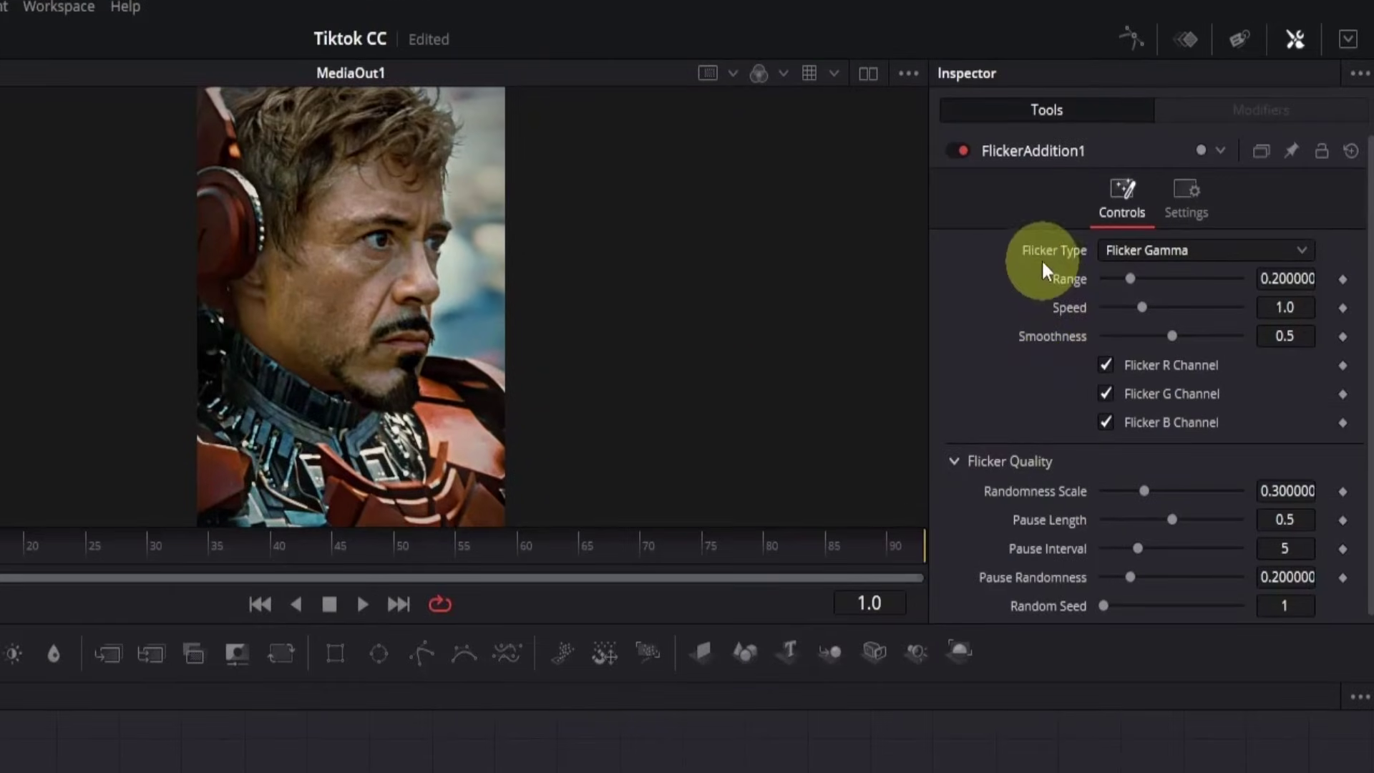
- Set the flicker type to Flicker Vignette with range 0.047, speed 0.496 and smoothness 0.764, and preview the playback
{"action": "left_click", "coordinate": [1110, 256]}
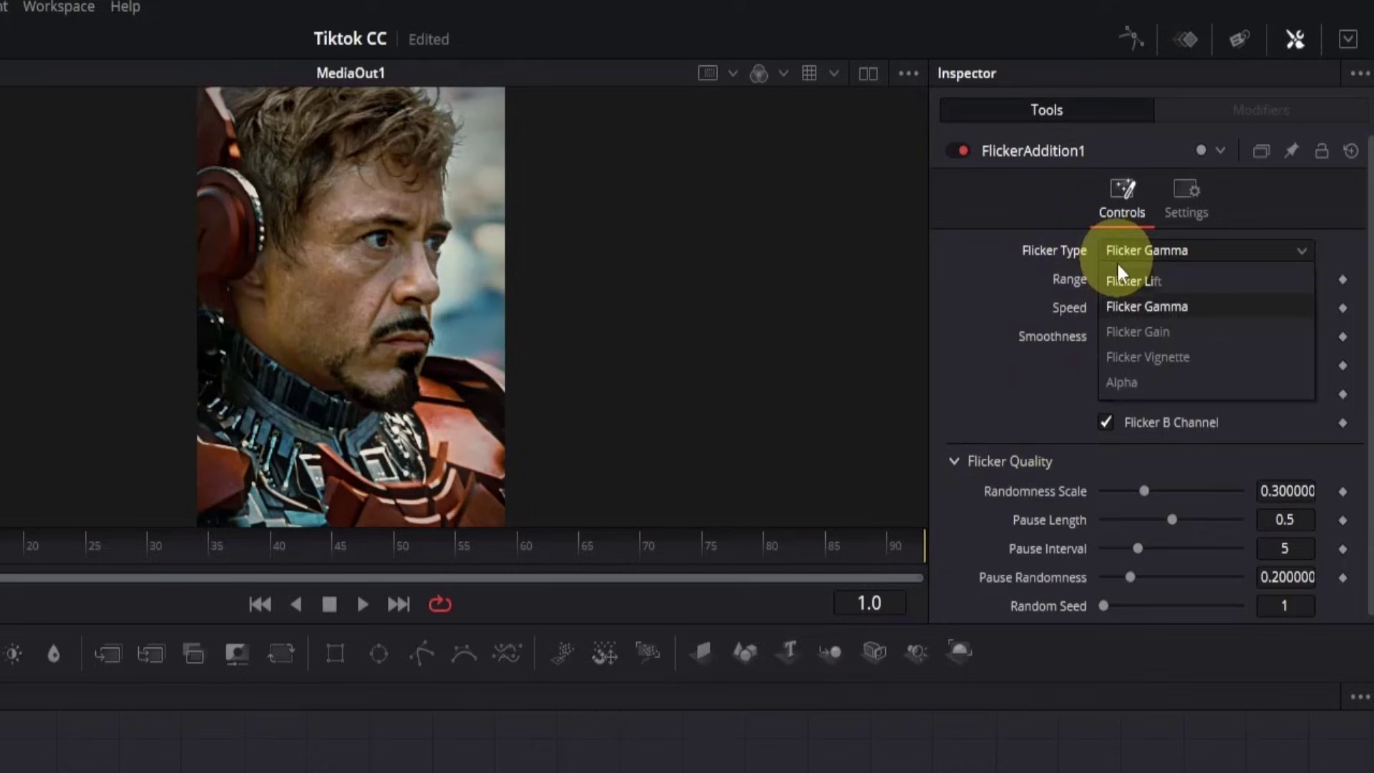
{"action": "left_click", "coordinate": [1121, 358]}
{"action": "left_click_drag", "start_coordinate": [1130, 278], "coordinate": [1208, 338]}
{"action": "key", "text": "space"}
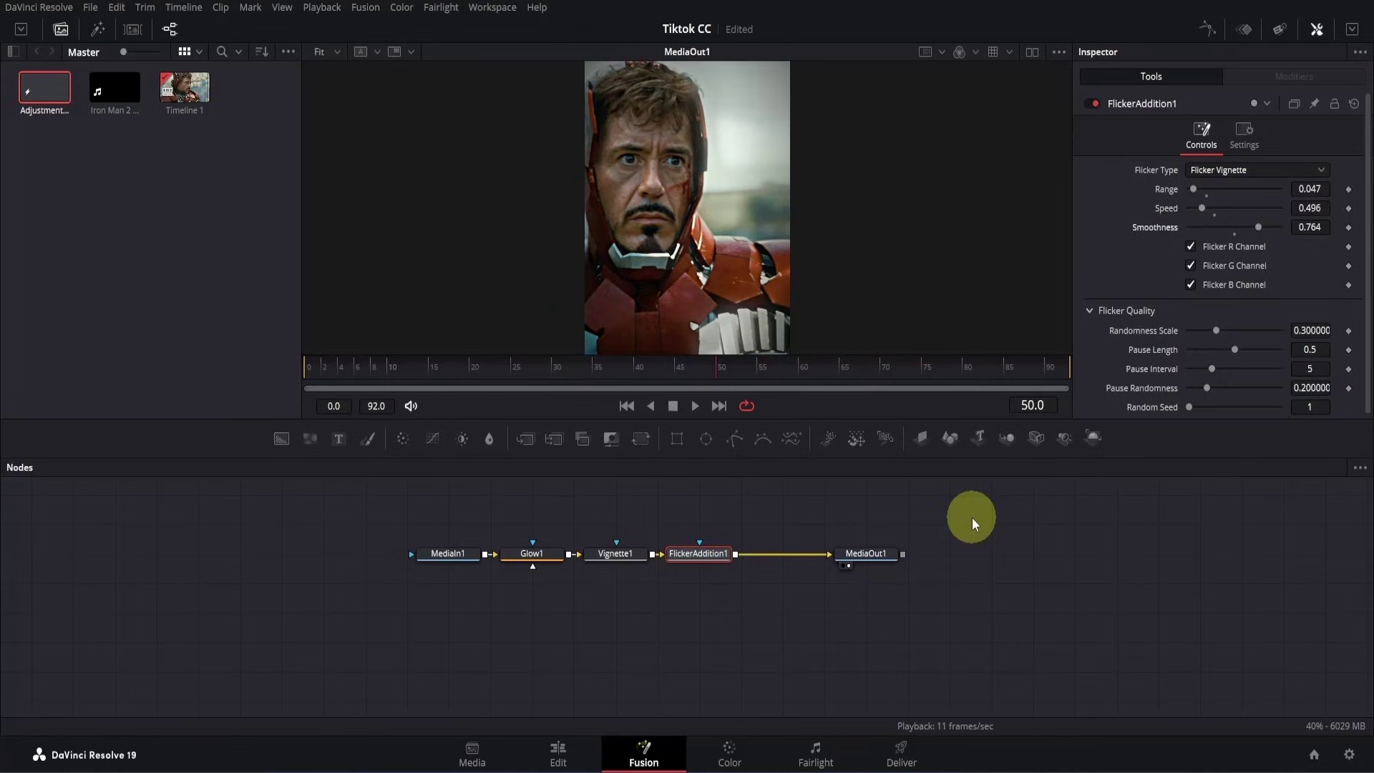
- Compare the image with Vignette1 disabled and enabled at frame 46, and reduce the vignette's size to 0.4833
{"action": "mouse_move", "coordinate": [696, 369]}
{"action": "left_mouse_down"}
{"action": "mouse_move", "coordinate": [669, 367]}
{"action": "mouse_move", "coordinate": [689, 371]}
{"action": "left_mouse_up"}
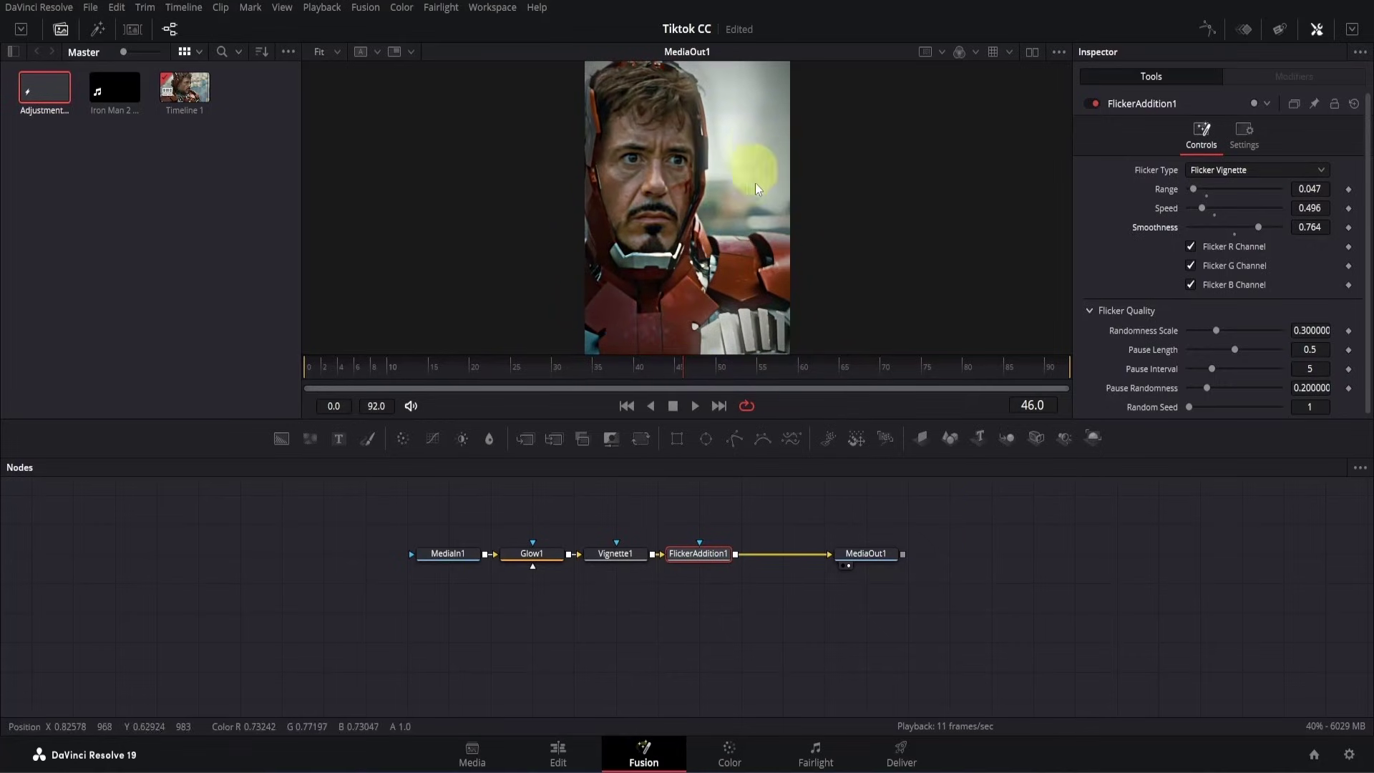
{"action": "left_click", "coordinate": [631, 553]}
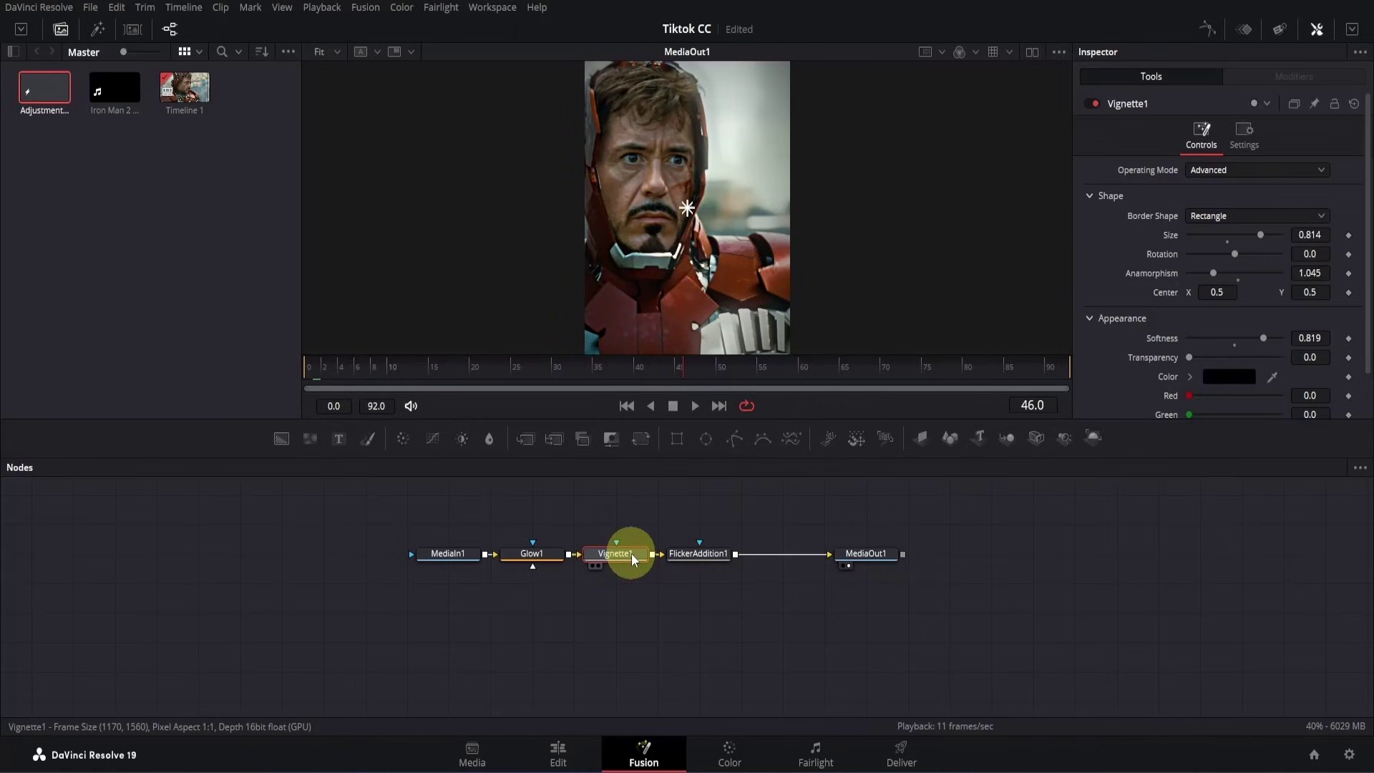
{"action": "left_click", "coordinate": [1092, 102]}
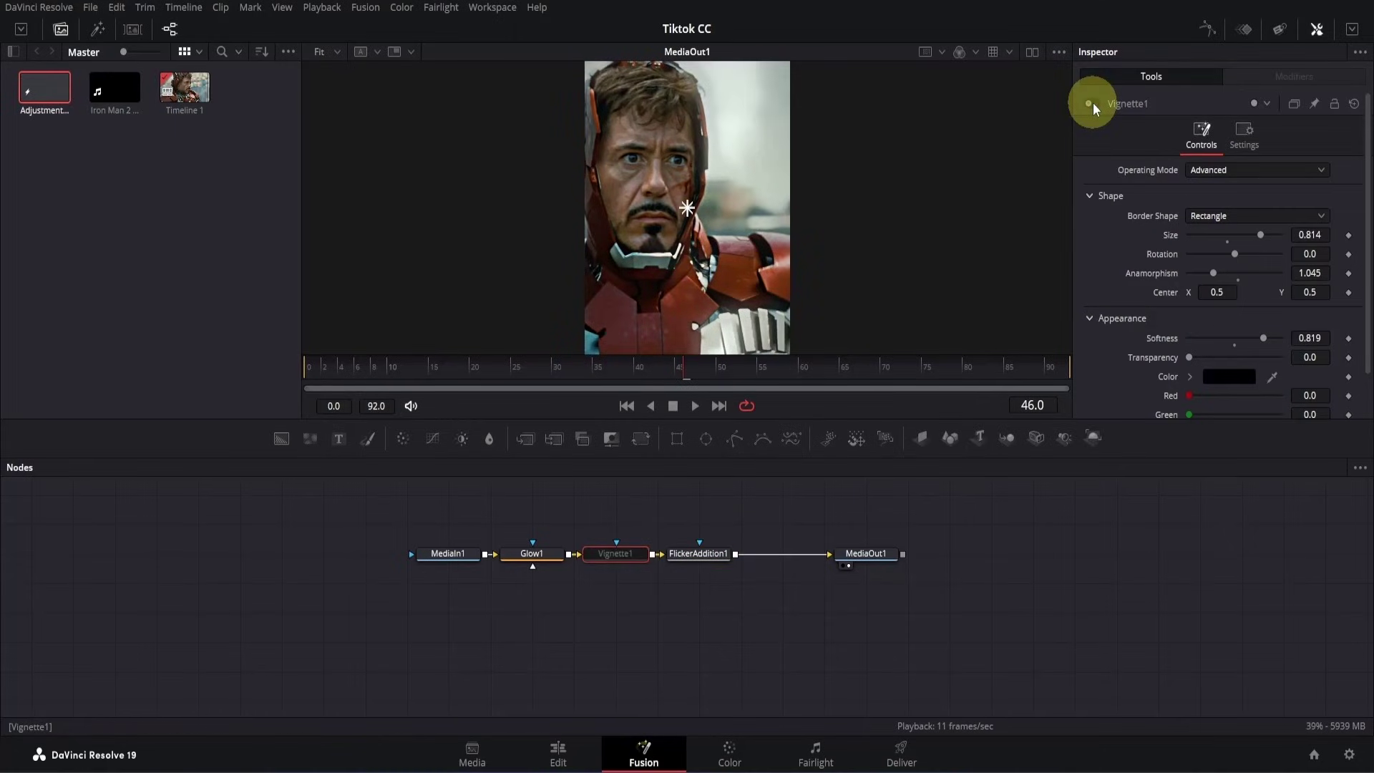
{"action": "left_click", "coordinate": [1092, 102]}
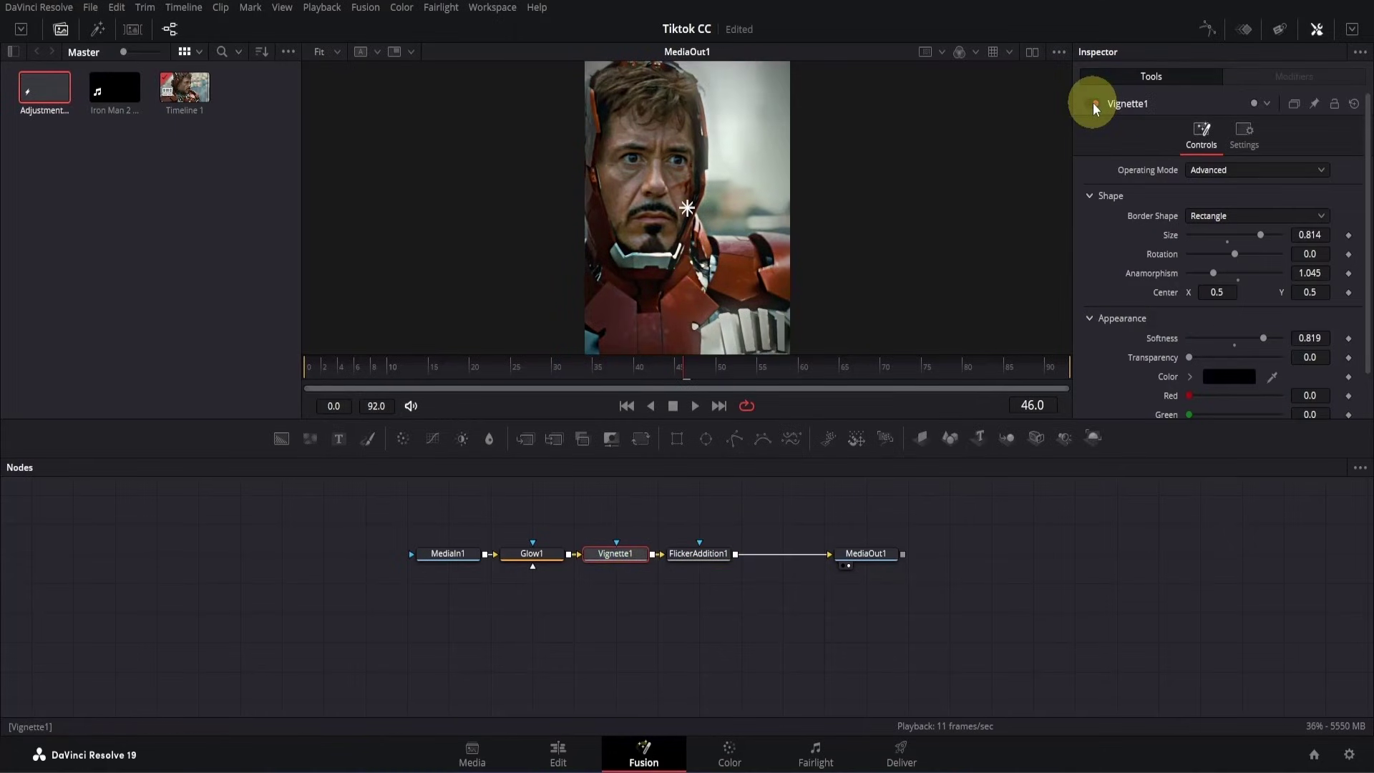
{"action": "left_click_drag", "start_coordinate": [1263, 236], "coordinate": [1227, 229]}
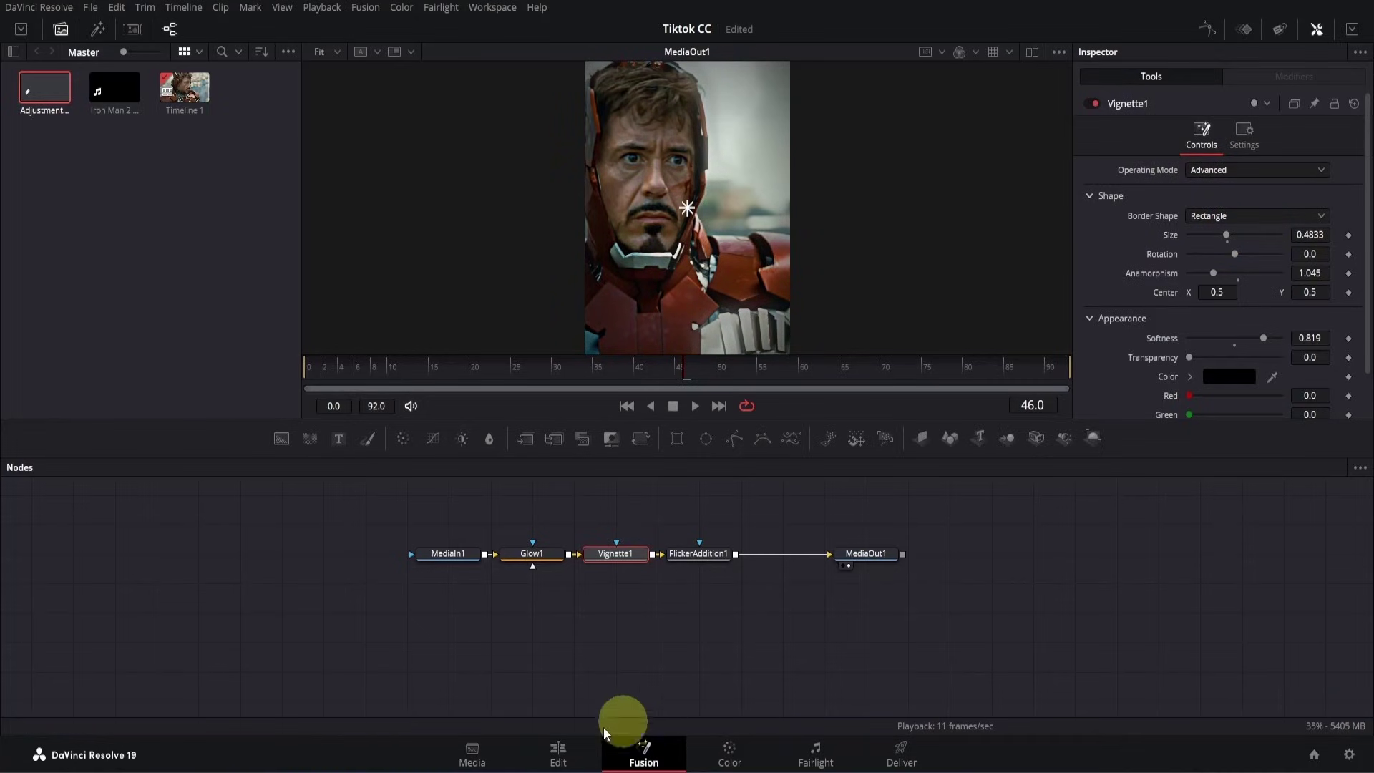
- Return to the Edit page and place another full-length adjustment clip on a new video track above Video 3
{"action": "left_click", "coordinate": [562, 744]}
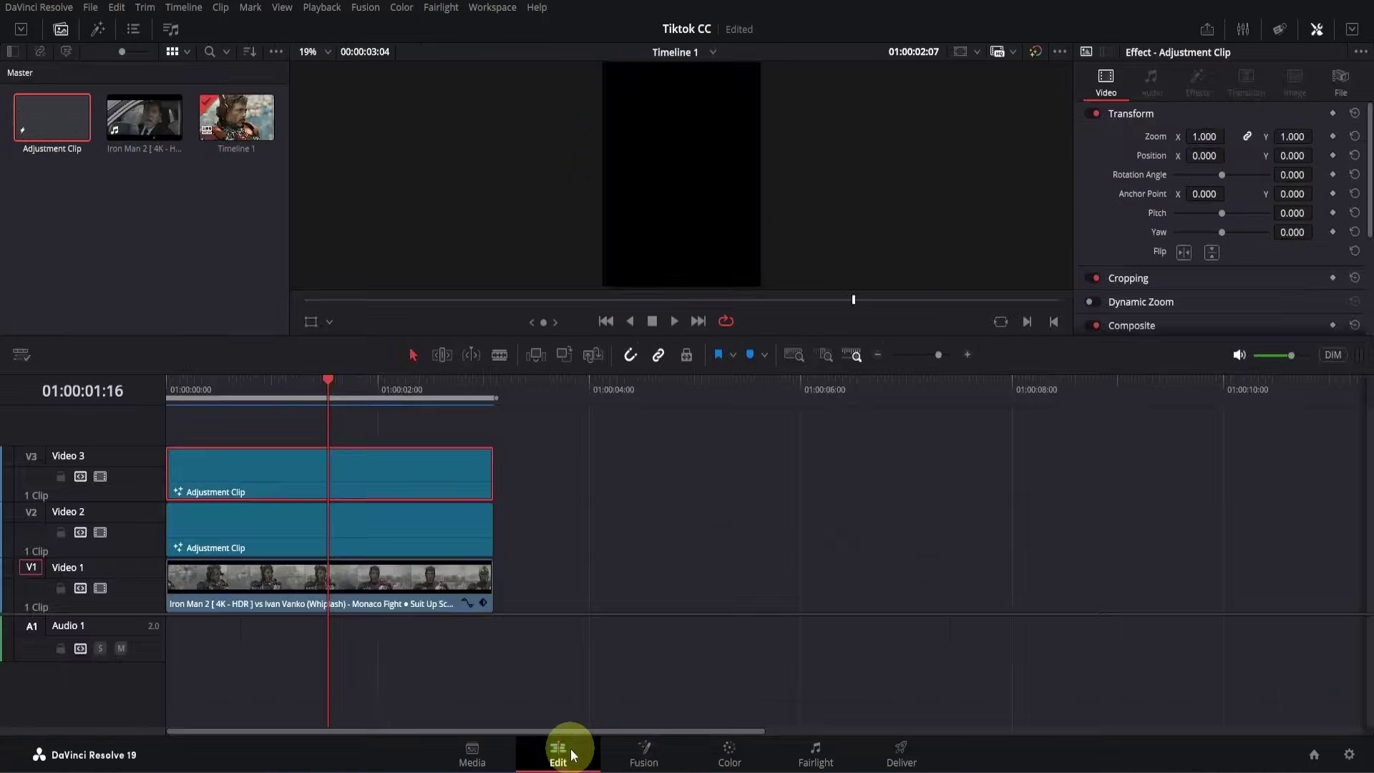
{"action": "left_click", "coordinate": [578, 651]}
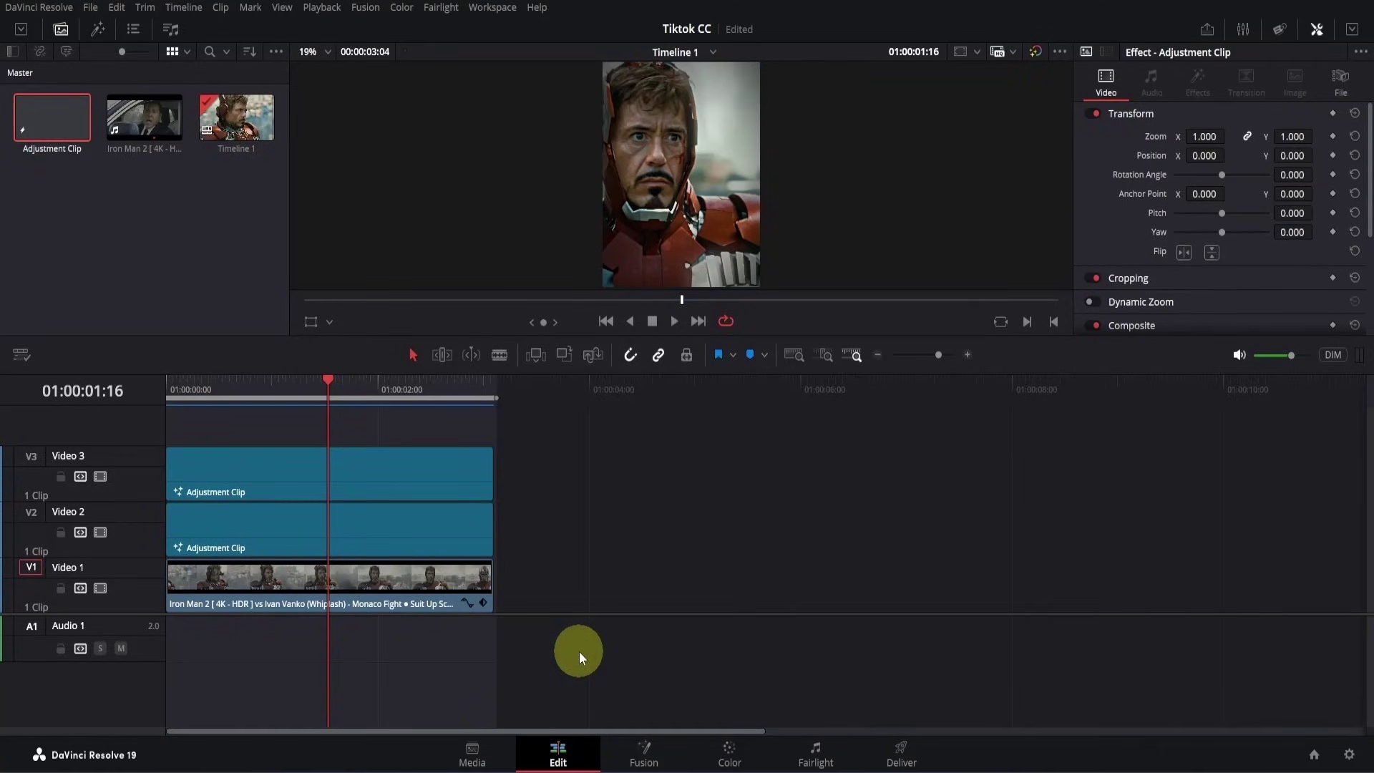
{"action": "left_click_drag", "start_coordinate": [52, 118], "coordinate": [339, 429]}
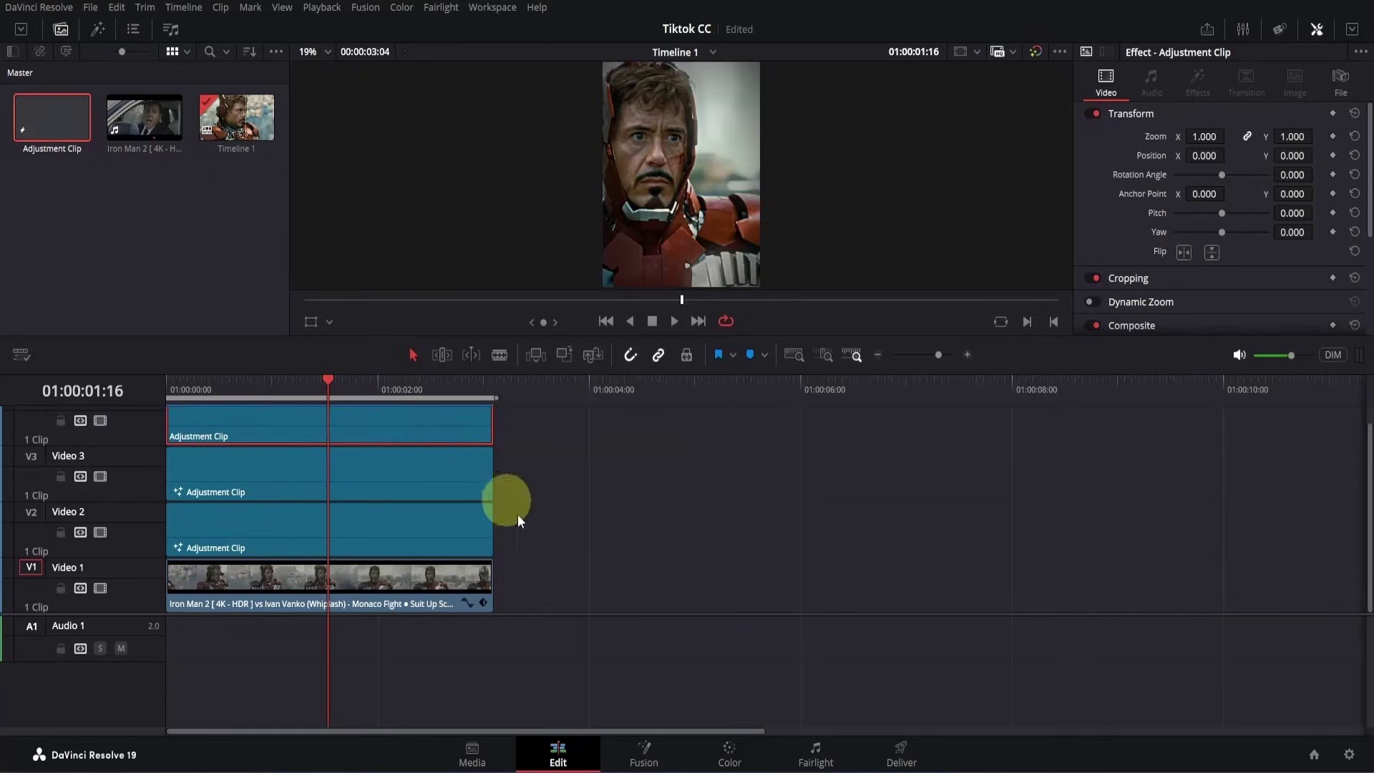
- Open the new adjustment clip in Fusion and insert a Directional Blur node after MediaIn1 with its length at 0.1
{"action": "left_click", "coordinate": [644, 753]}
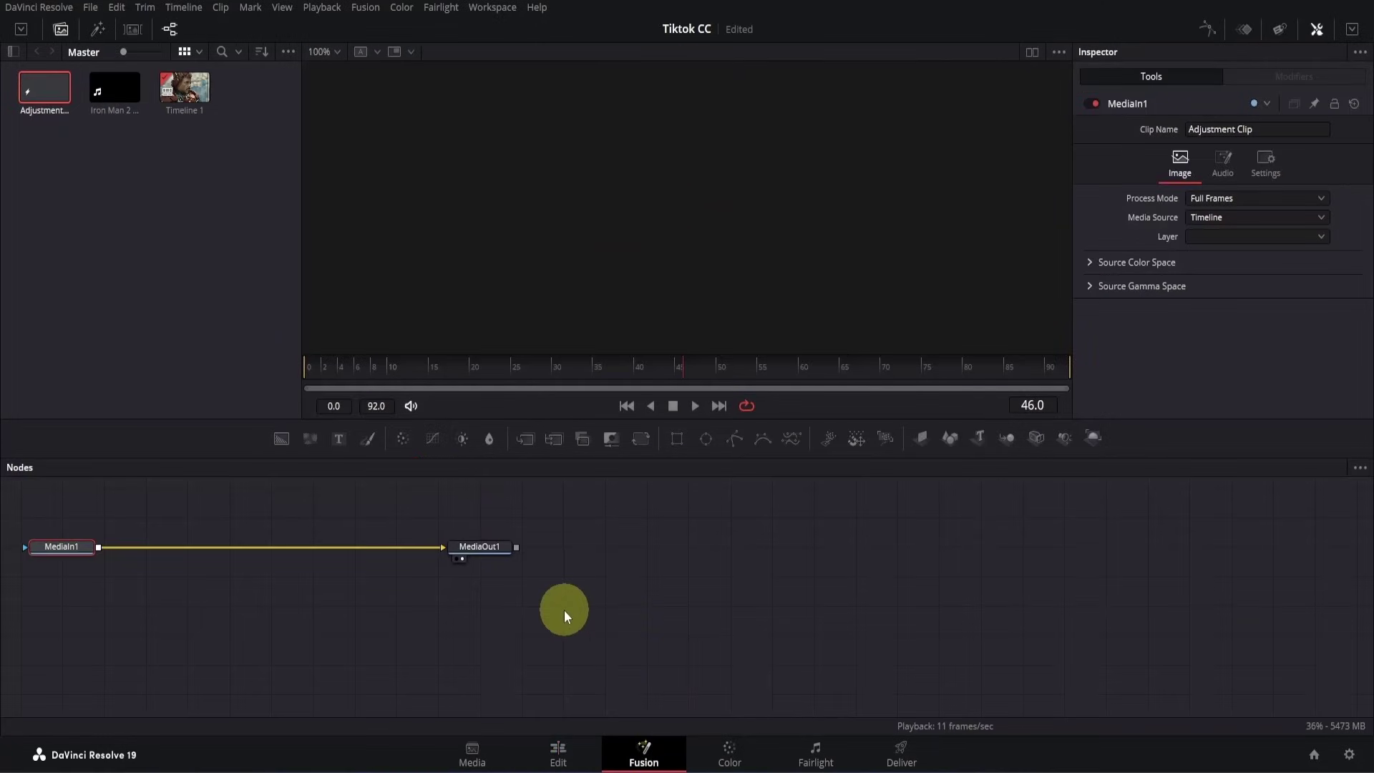
{"action": "left_click_drag", "start_coordinate": [563, 608], "coordinate": [920, 642]}
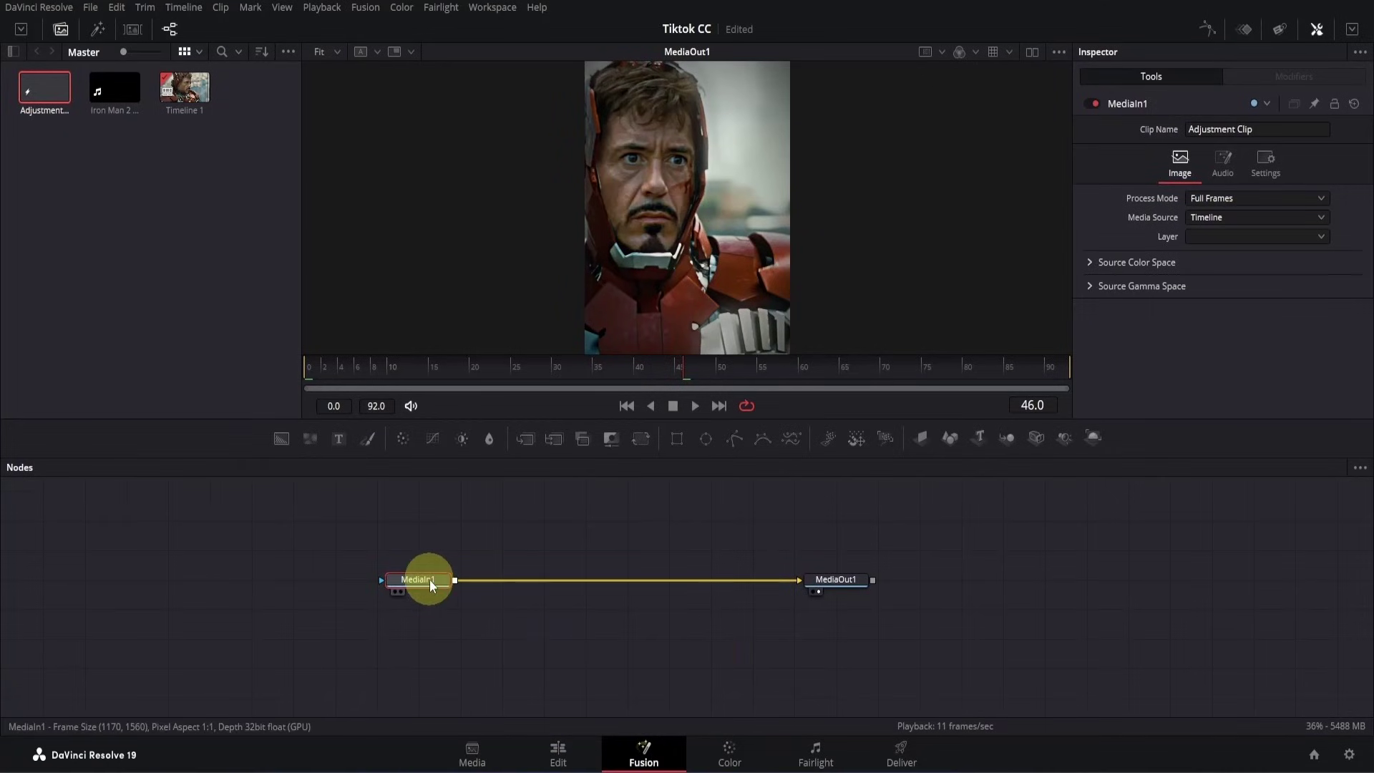
{"action": "key", "text": "shift+space"}
{"action": "type", "text": "direc"}
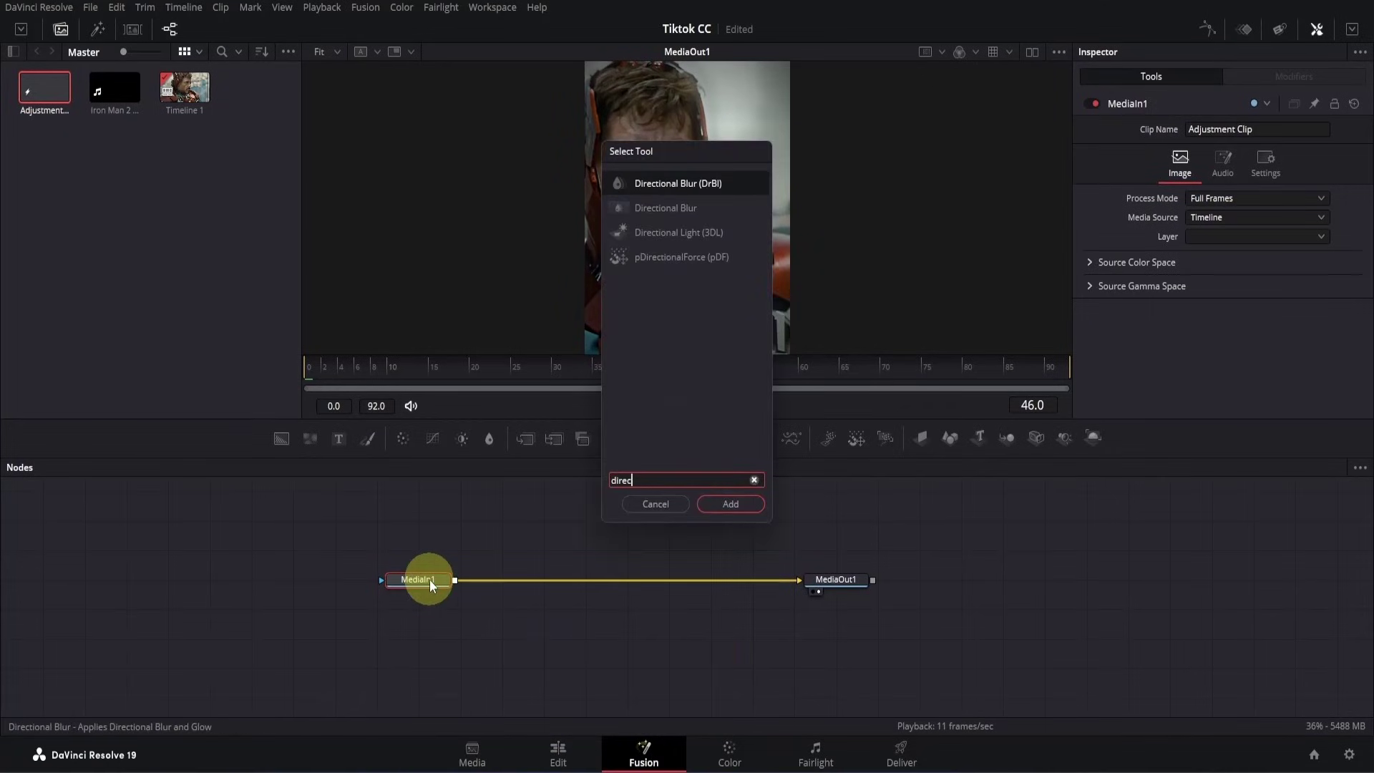
{"action": "type", "text": "tional blur"}
{"action": "left_click", "coordinate": [731, 504]}
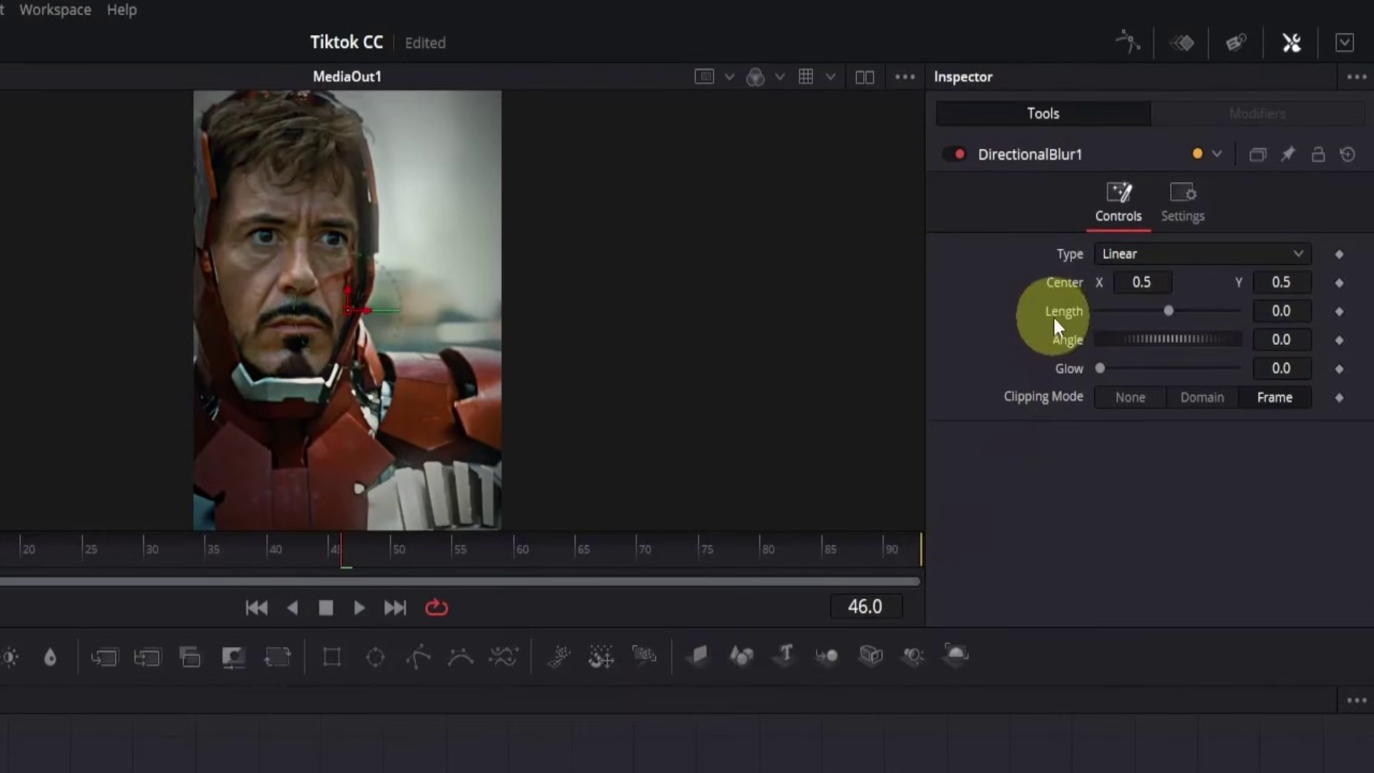
{"action": "left_click_drag", "start_coordinate": [1168, 310], "coordinate": [1246, 308]}
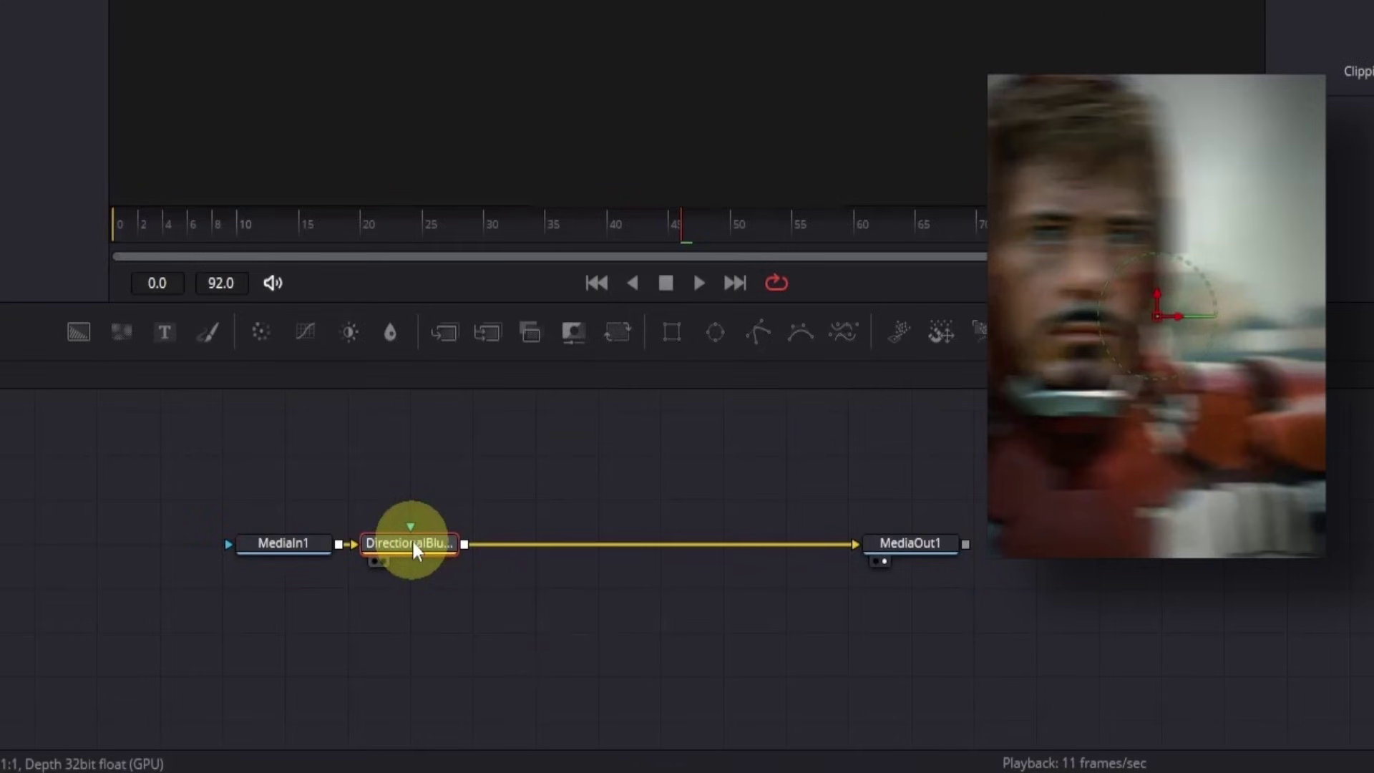
- Duplicate the Directional Blur node three times in series and move MediaOut1 away to make room
{"action": "key", "text": "ctrl+c"}
{"action": "key", "text": "ctrl+v"}
{"action": "key", "text": "ctrl+v"}
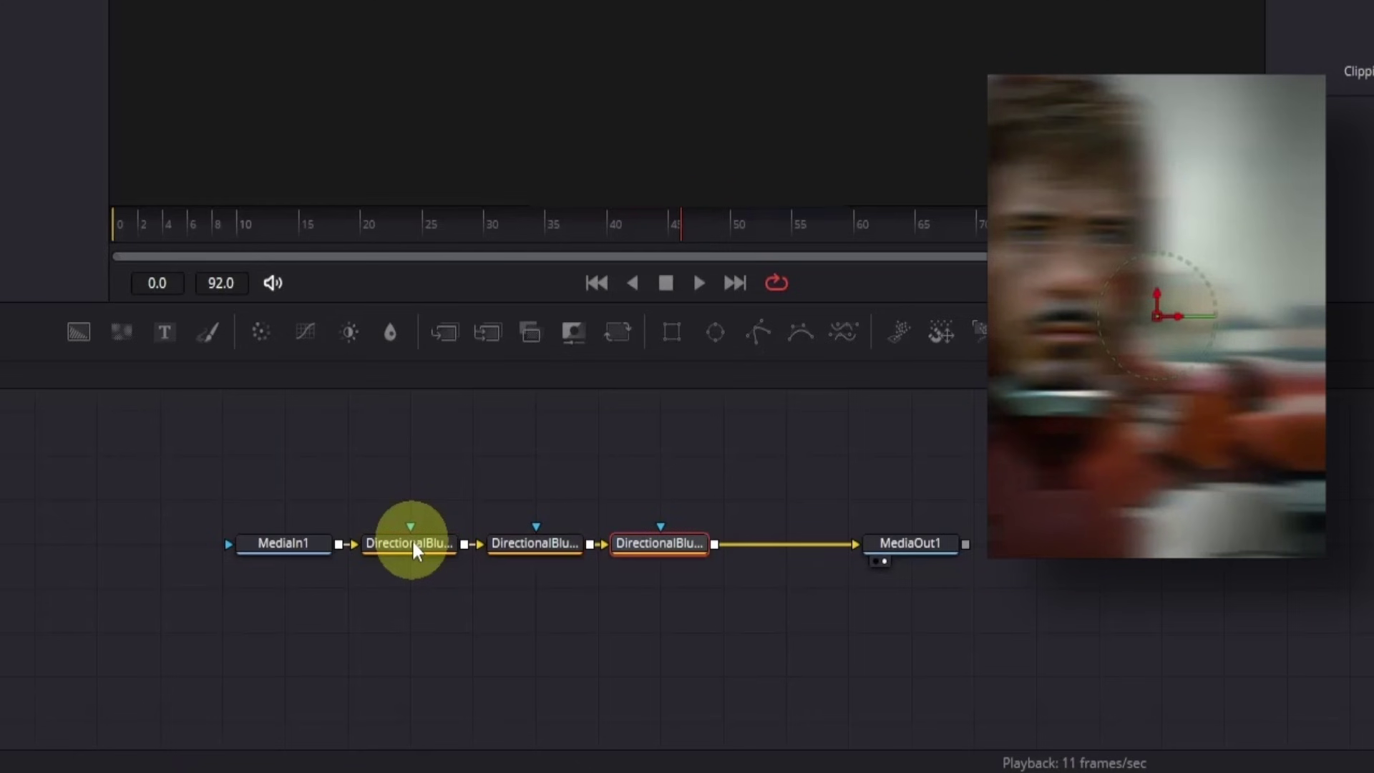
{"action": "key", "text": "ctrl+v"}
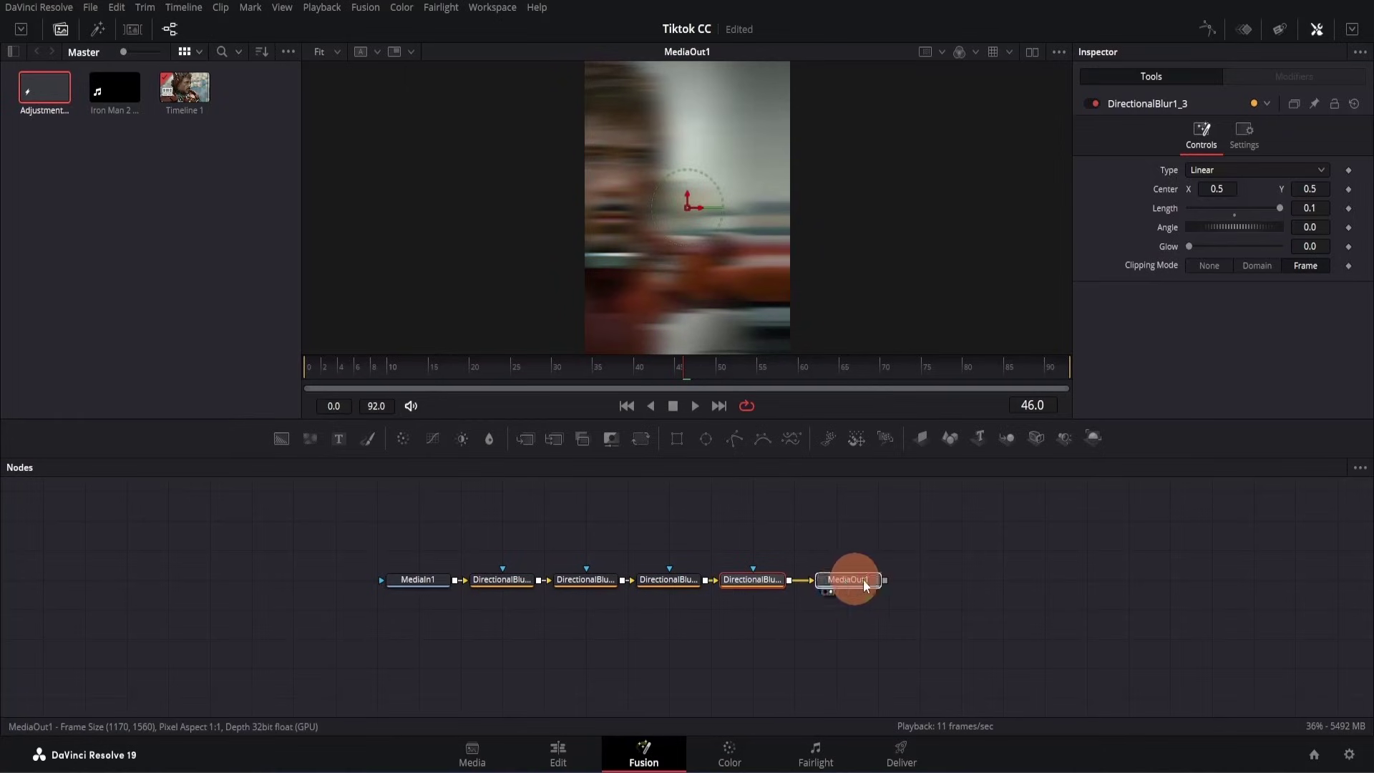
{"action": "left_click_drag", "start_coordinate": [863, 585], "coordinate": [901, 583]}
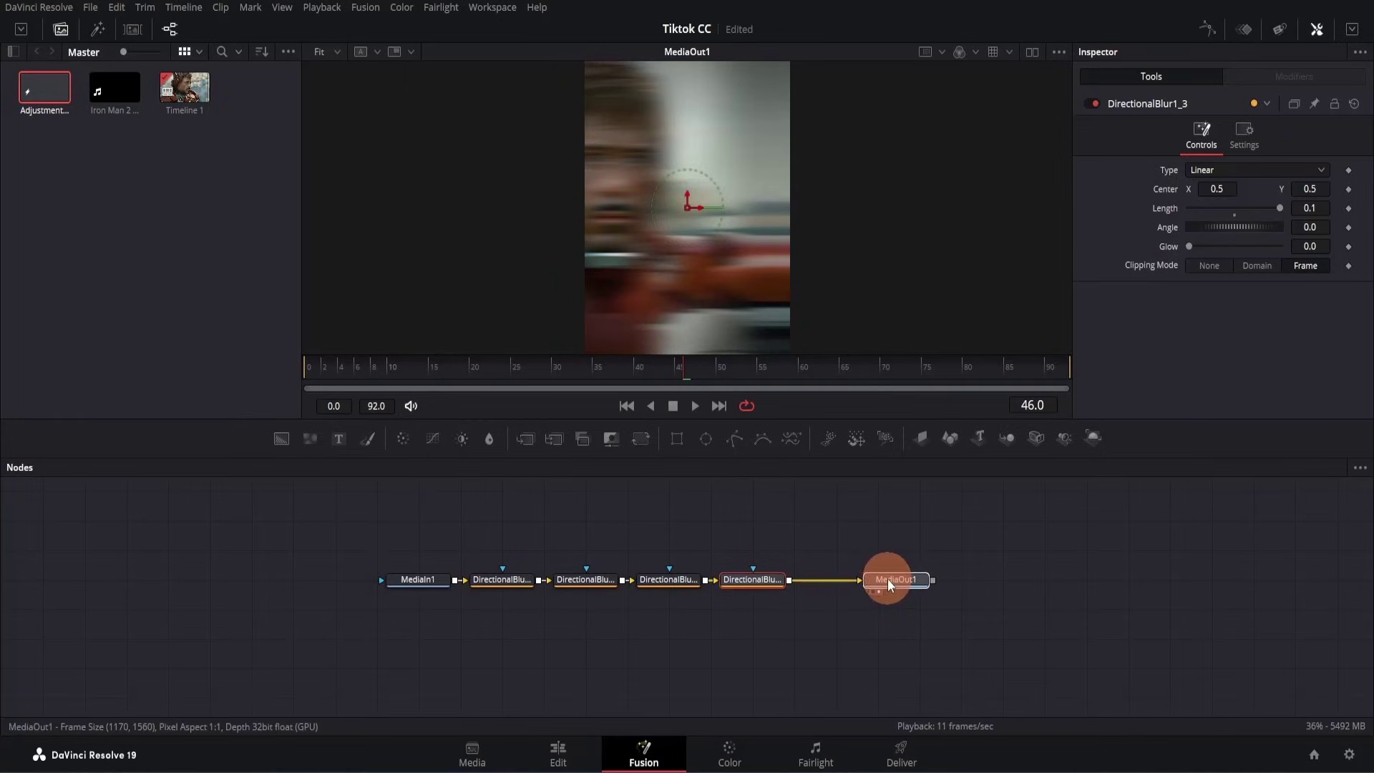
- Insert a Gaussian Blur node after the last Directional Blur, try a strength of 0.465 and undo that change
{"action": "left_click", "coordinate": [749, 581]}
{"action": "key", "text": "shift+space"}
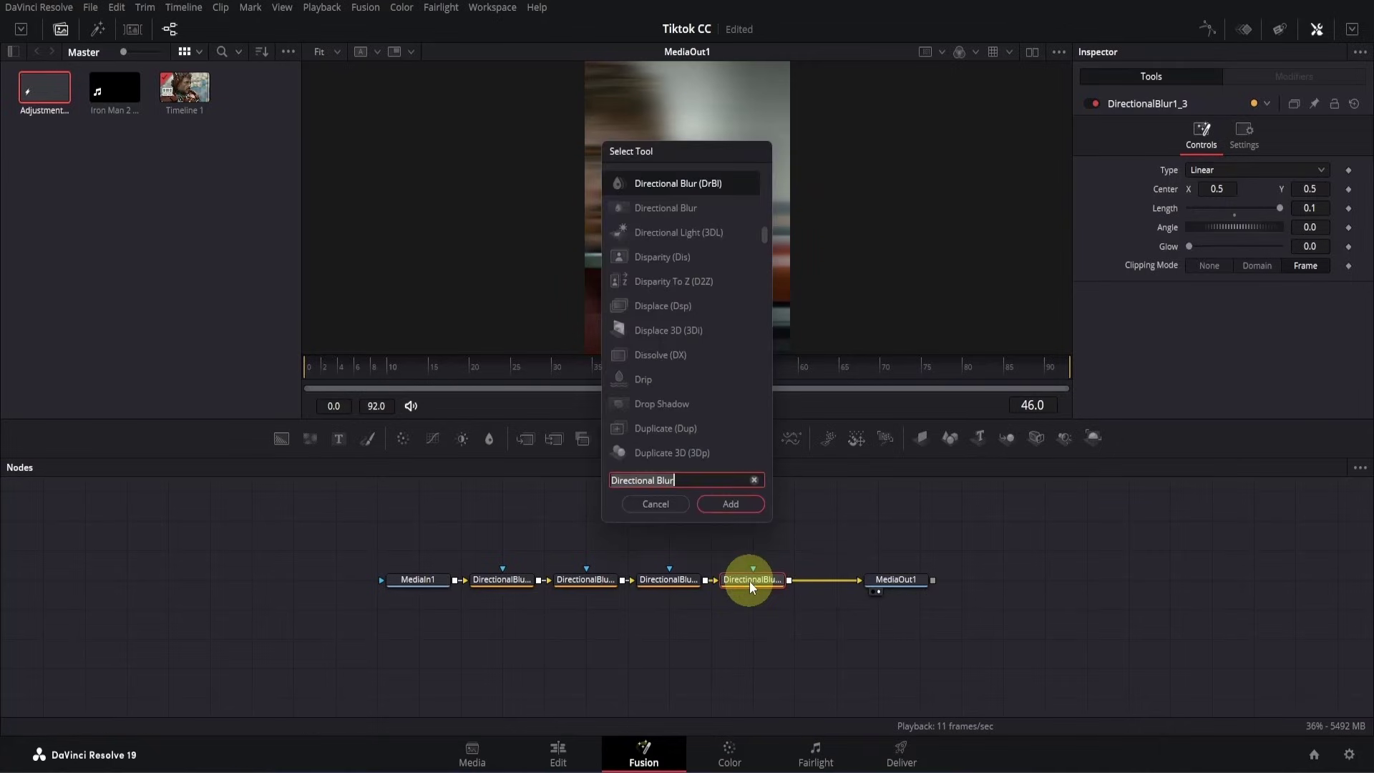
{"action": "type", "text": "gaus"}
{"action": "key", "text": "Return"}
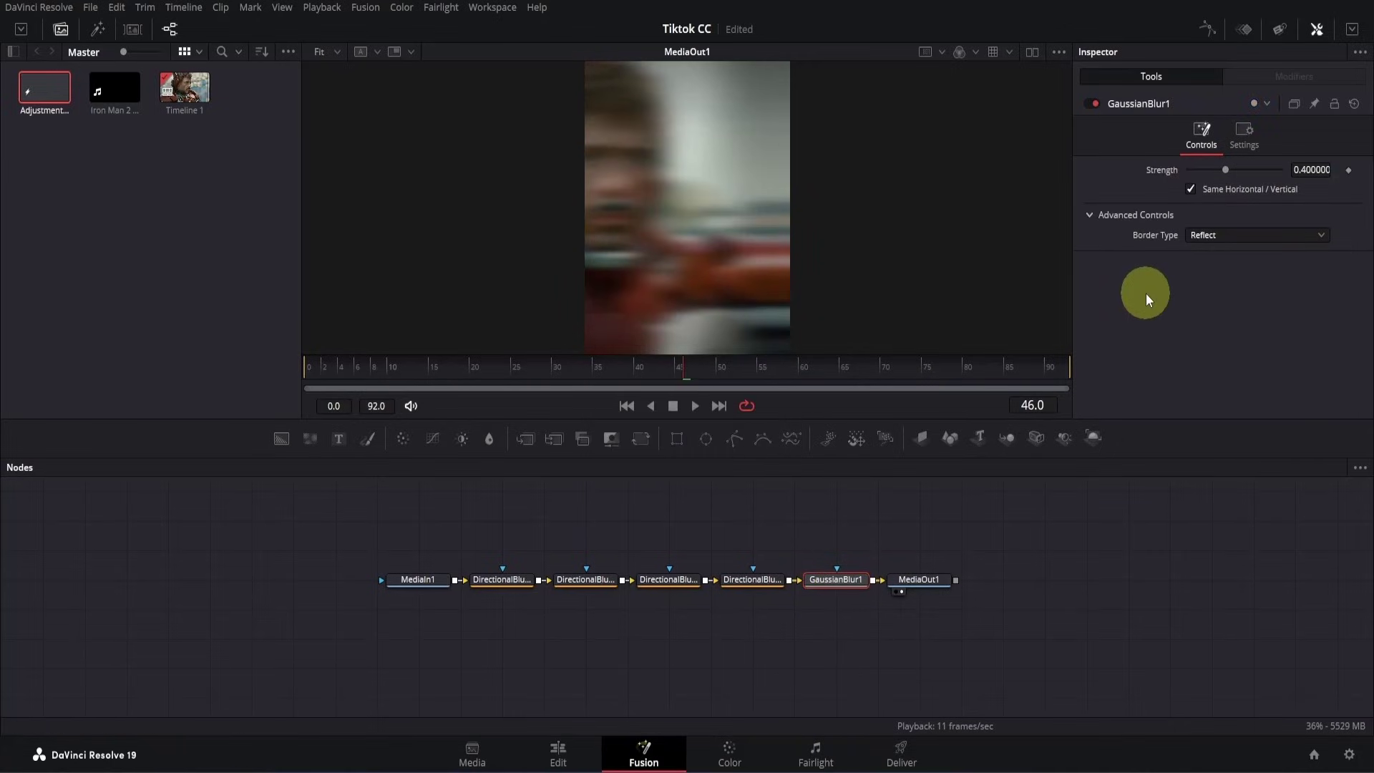
{"action": "left_click_drag", "start_coordinate": [1225, 169], "coordinate": [1230, 169]}
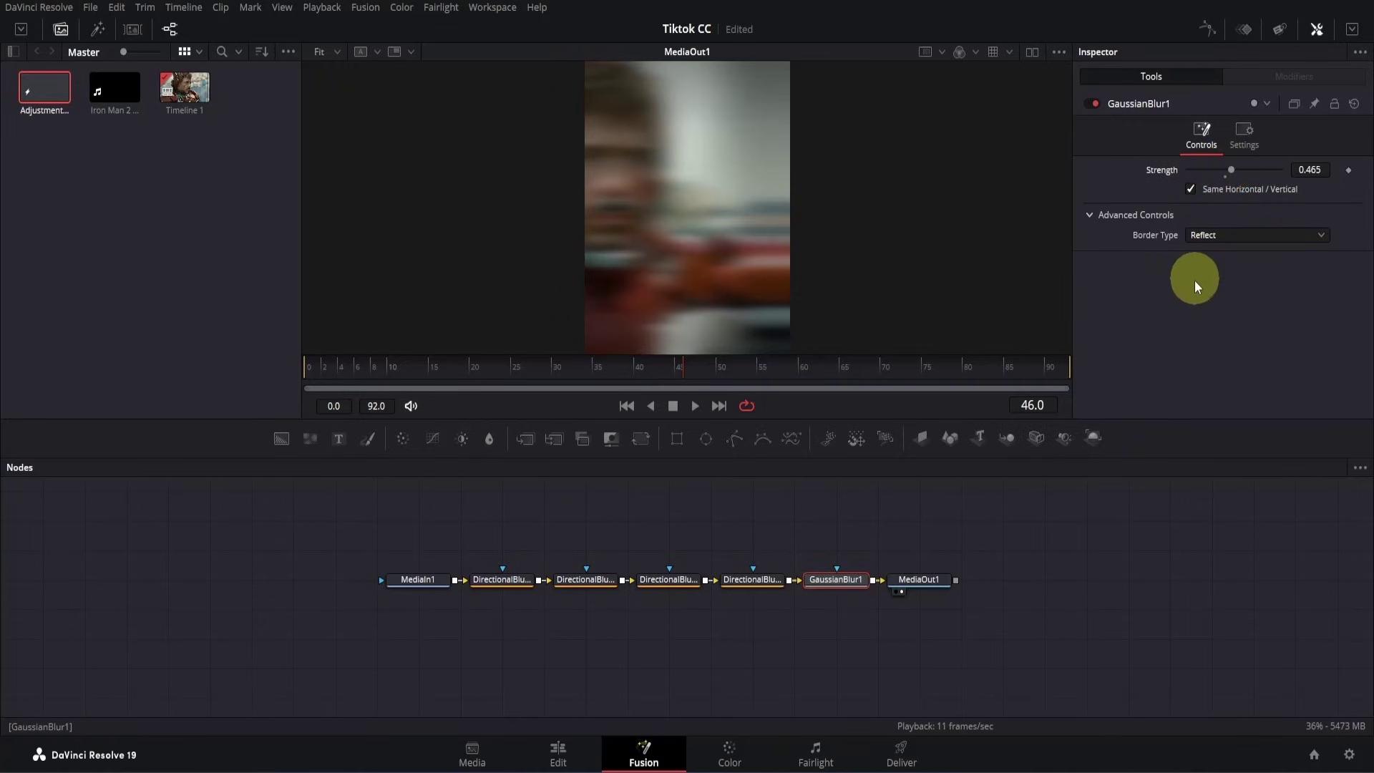
{"action": "key", "text": "ctrl+z"}
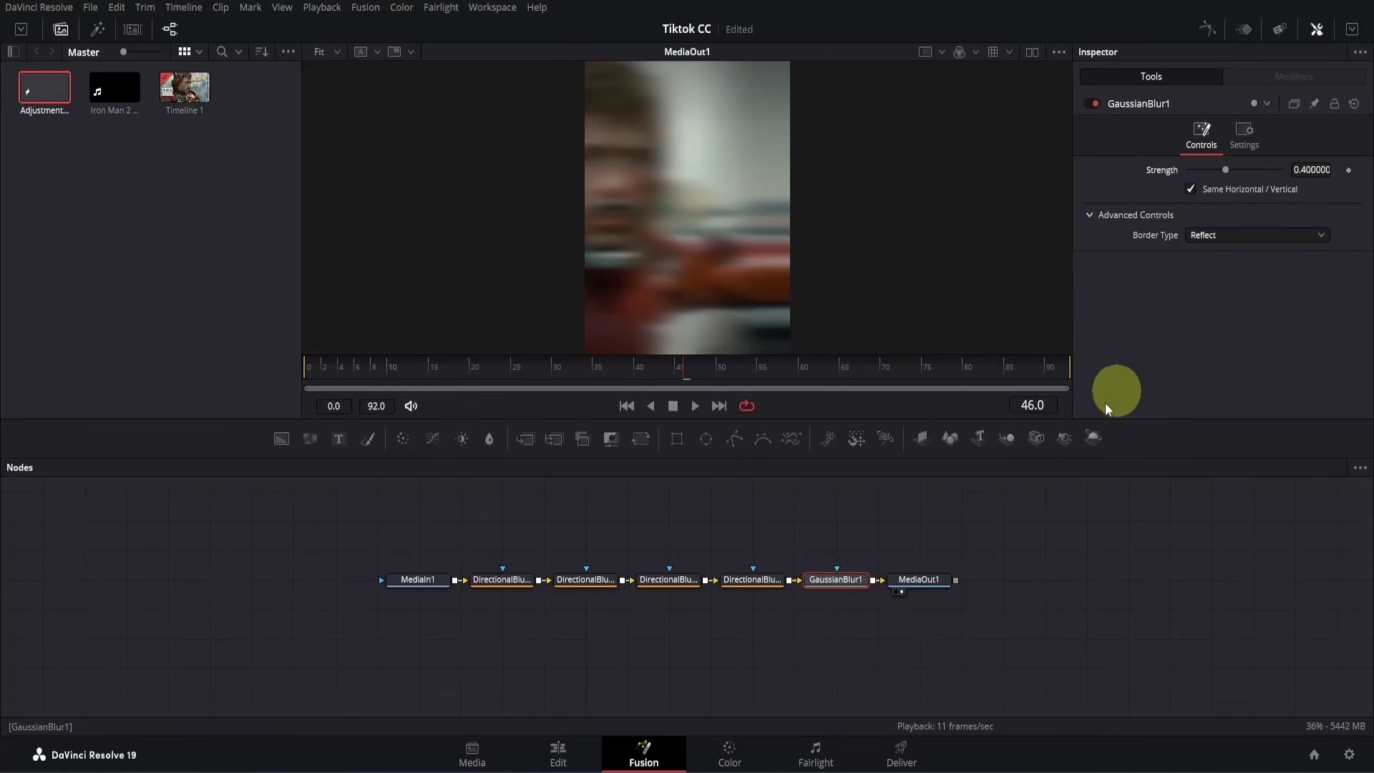
- On the Edit page, set the Video 4 adjustment clip's composite mode to Add and opacity to 15.27, disabling and re-enabling it to compare
{"action": "left_click", "coordinate": [571, 753]}
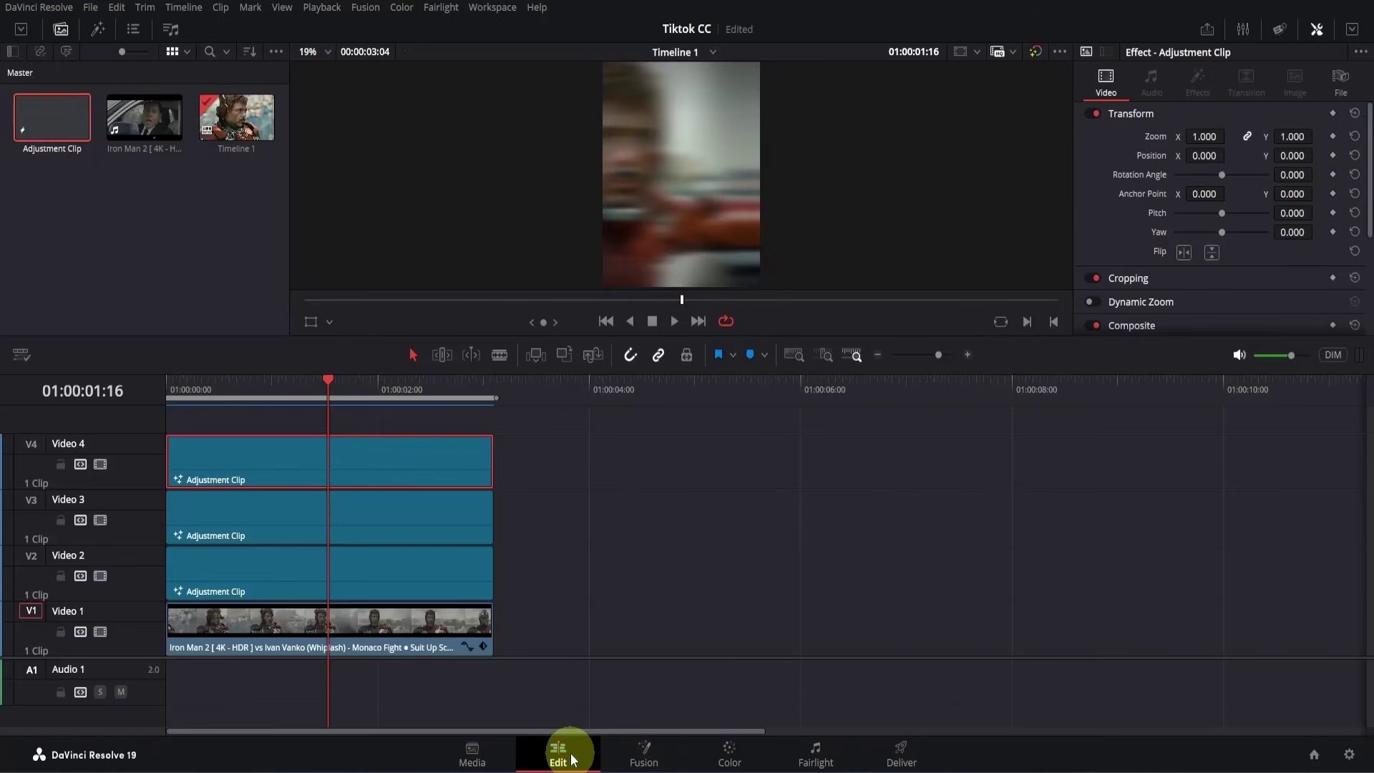
{"action": "left_click", "coordinate": [458, 455]}
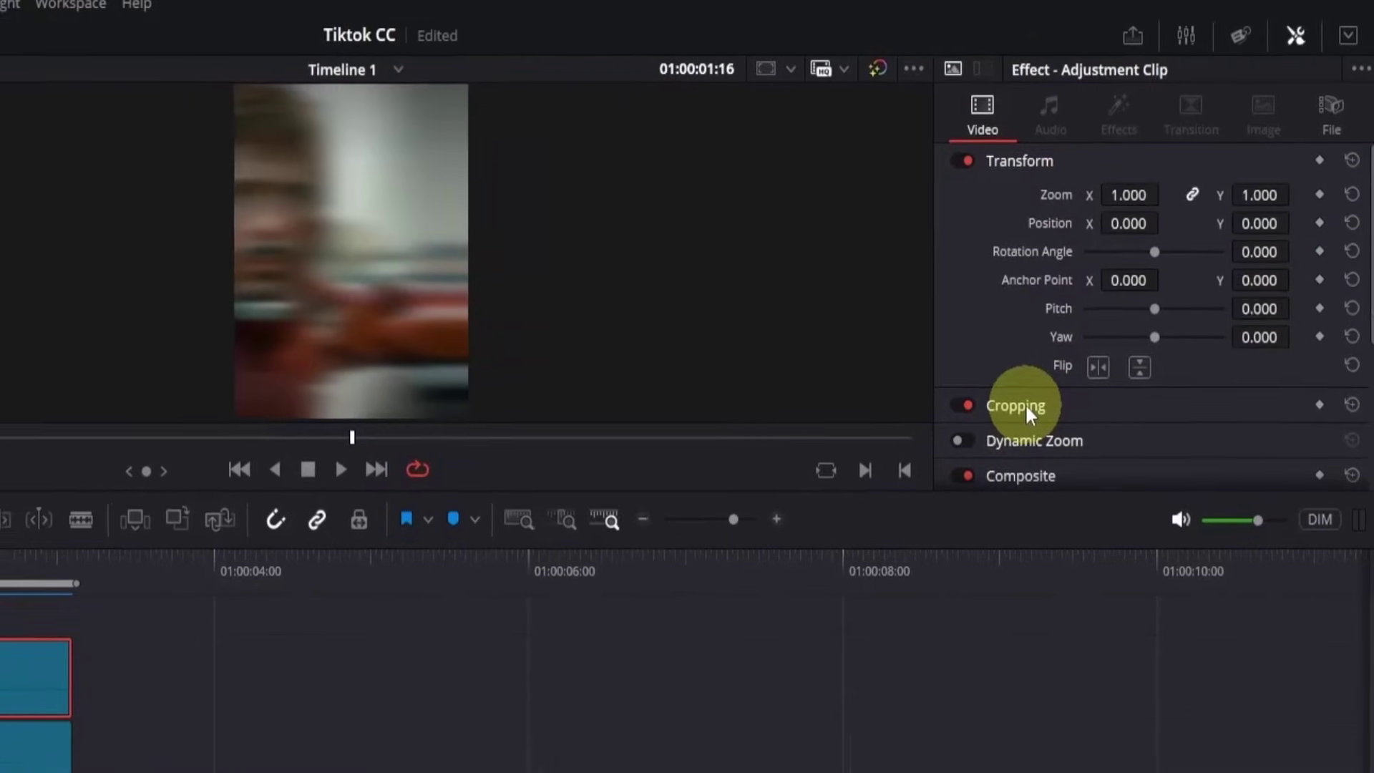
{"action": "scroll", "coordinate": [1026, 419], "scroll_direction": "down", "scroll_amount": 3}
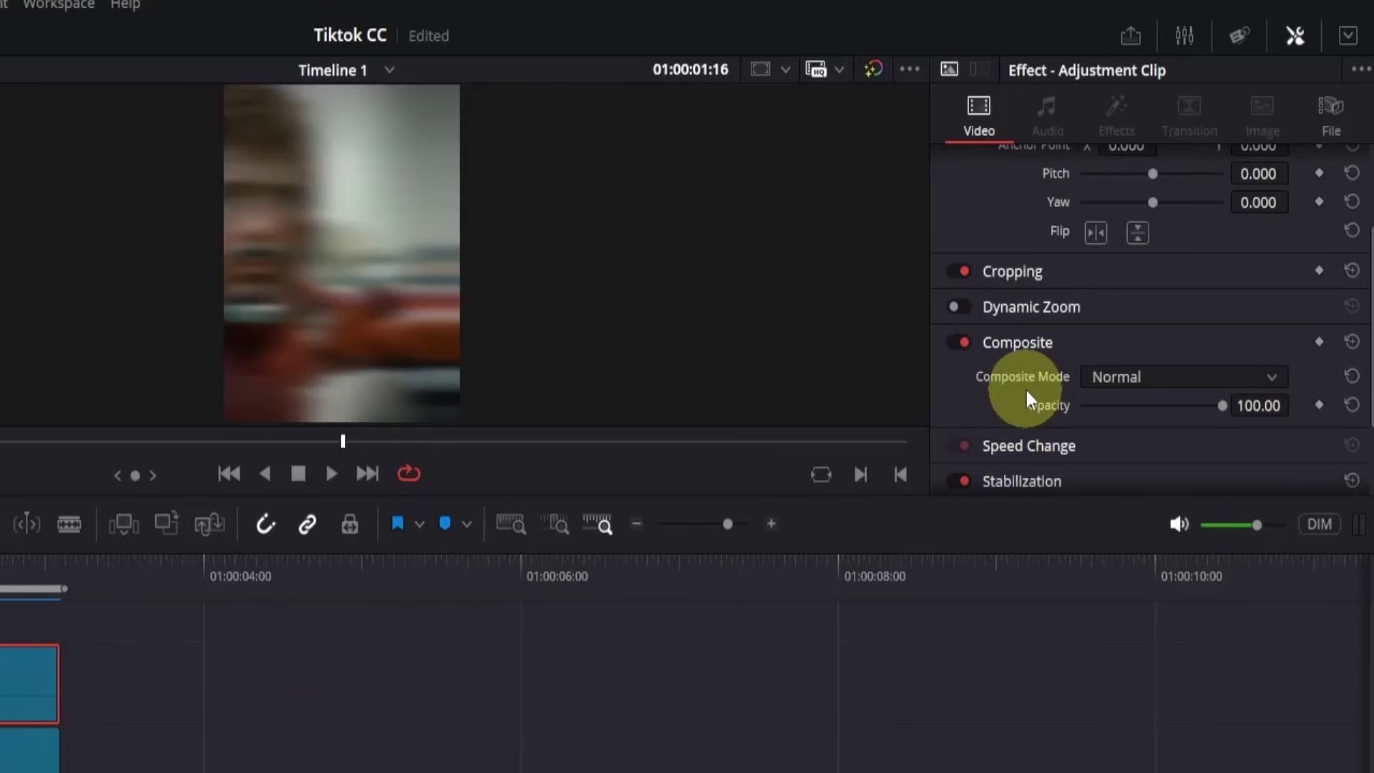
{"action": "left_click", "coordinate": [1123, 379]}
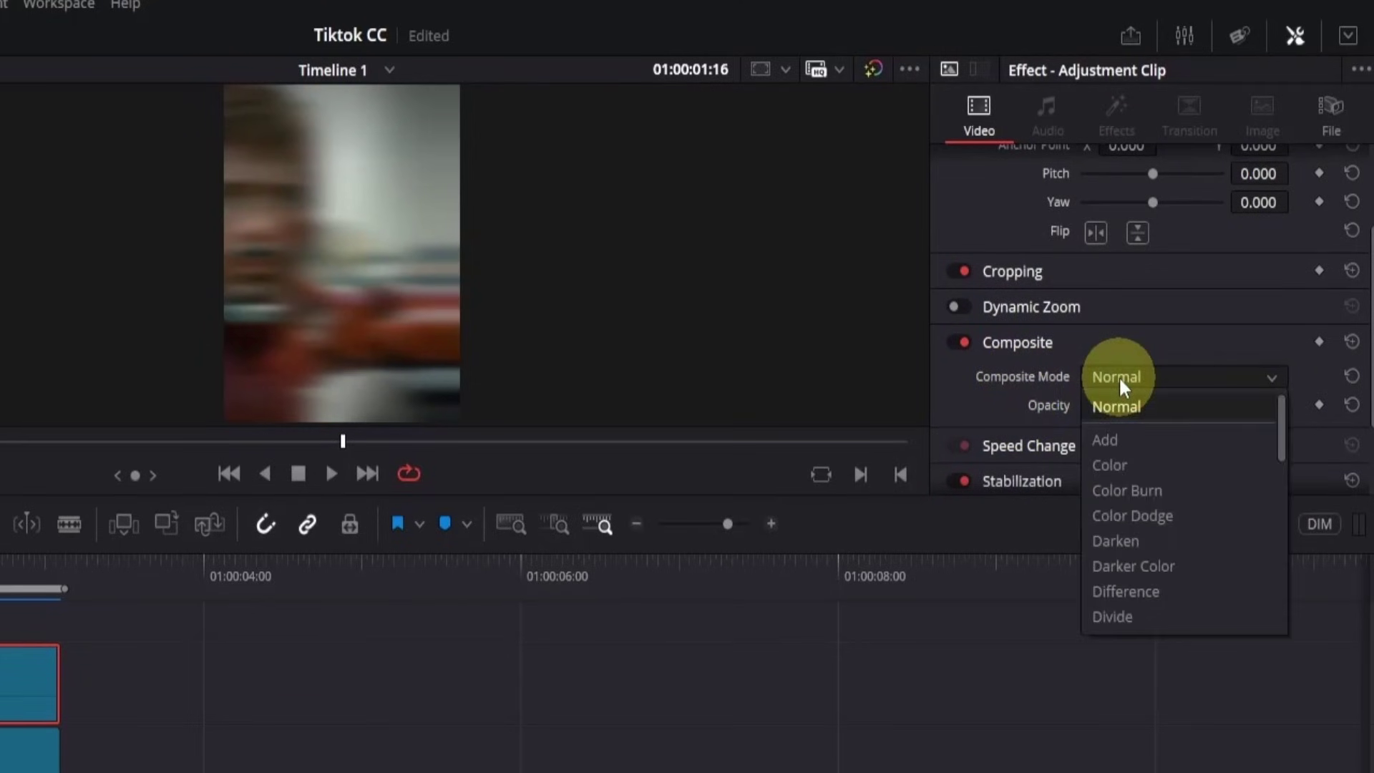
{"action": "left_click", "coordinate": [1121, 442]}
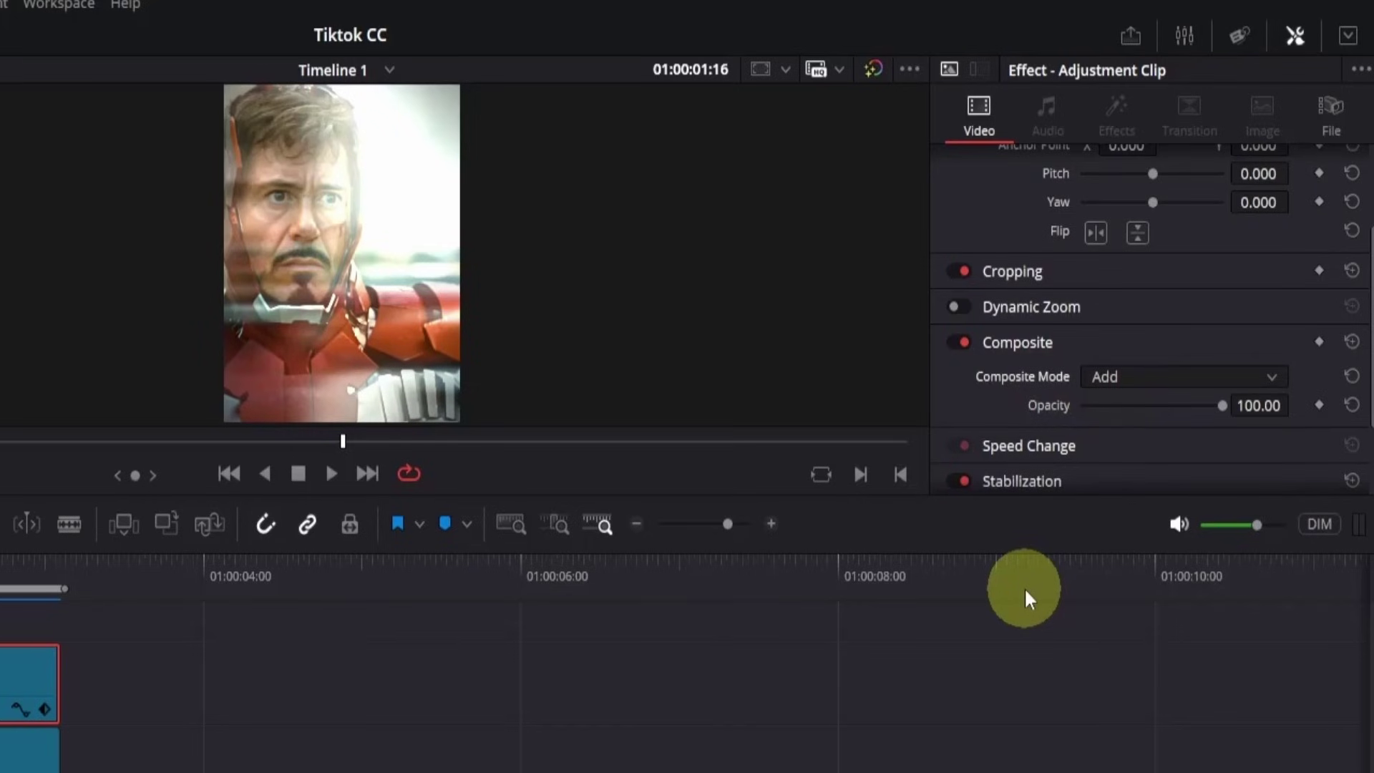
{"action": "left_click_drag", "start_coordinate": [1221, 406], "coordinate": [1104, 413]}
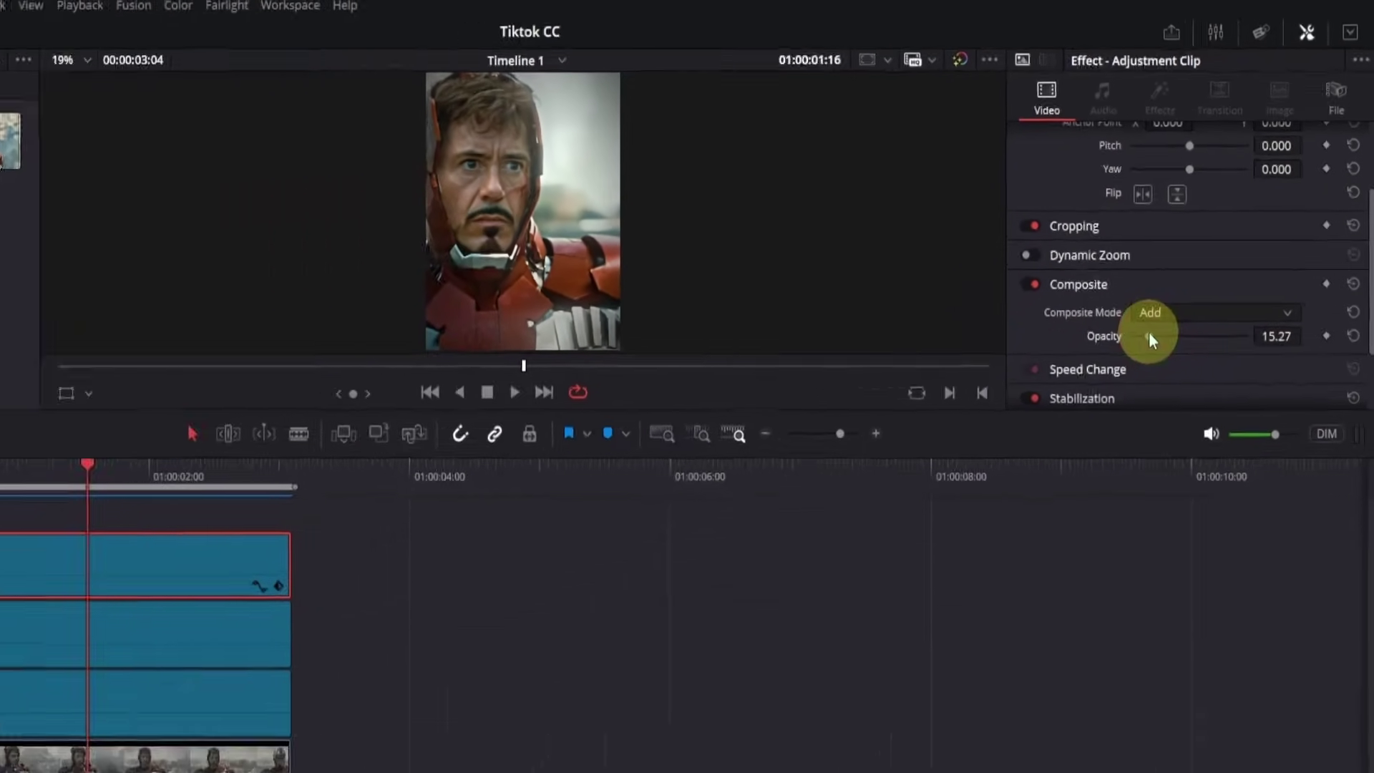
{"action": "key", "text": "d"}
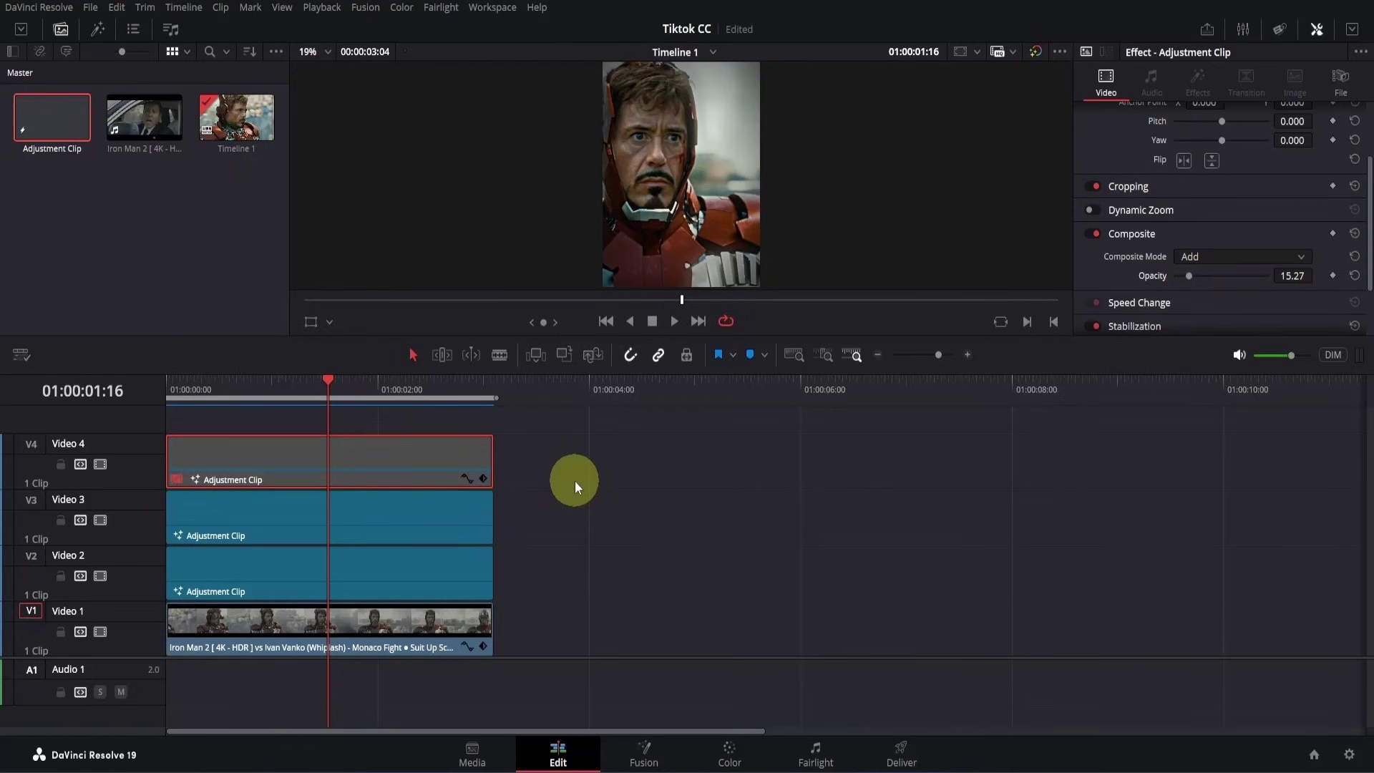
{"action": "key", "text": "d"}
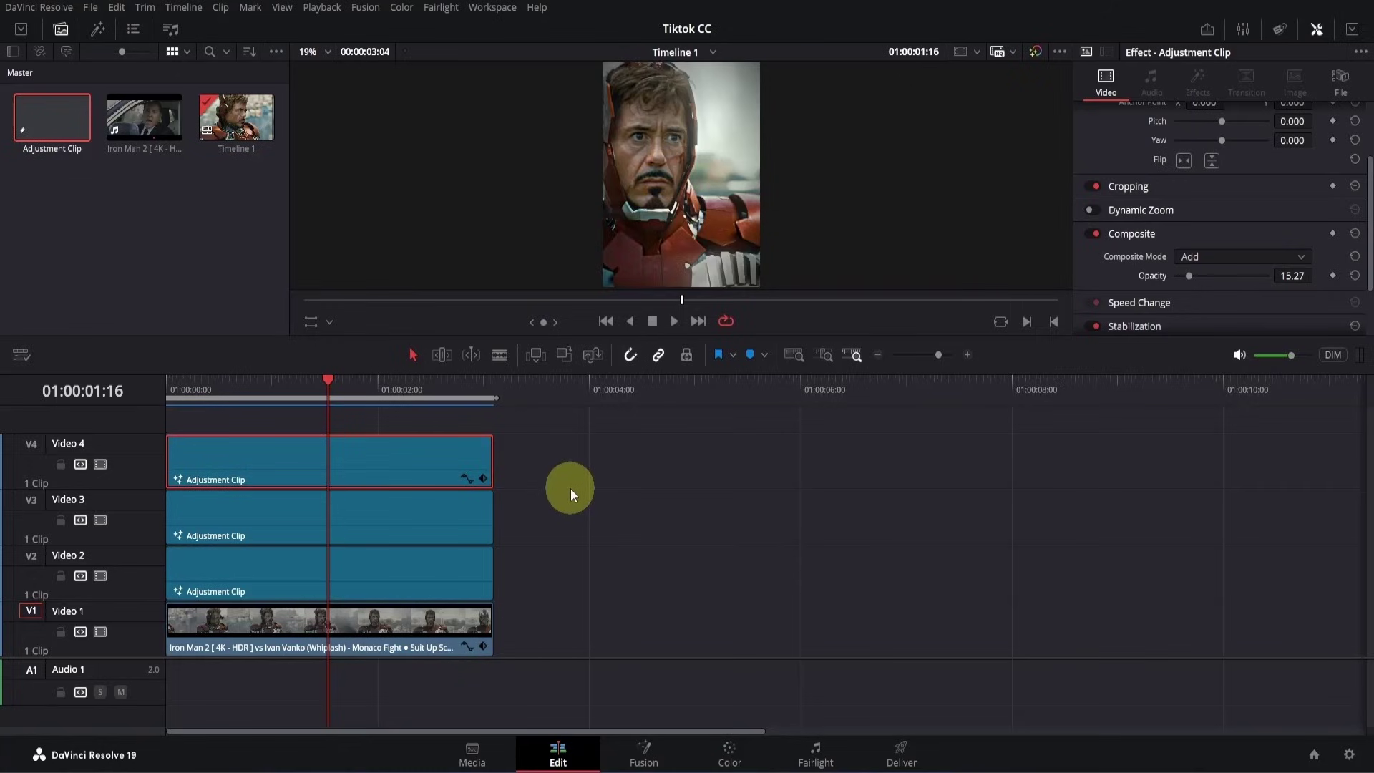
- Set the Video 3 adjustment clip's opacity to 74.81 and play the timeline from near its start
{"action": "left_click", "coordinate": [401, 530]}
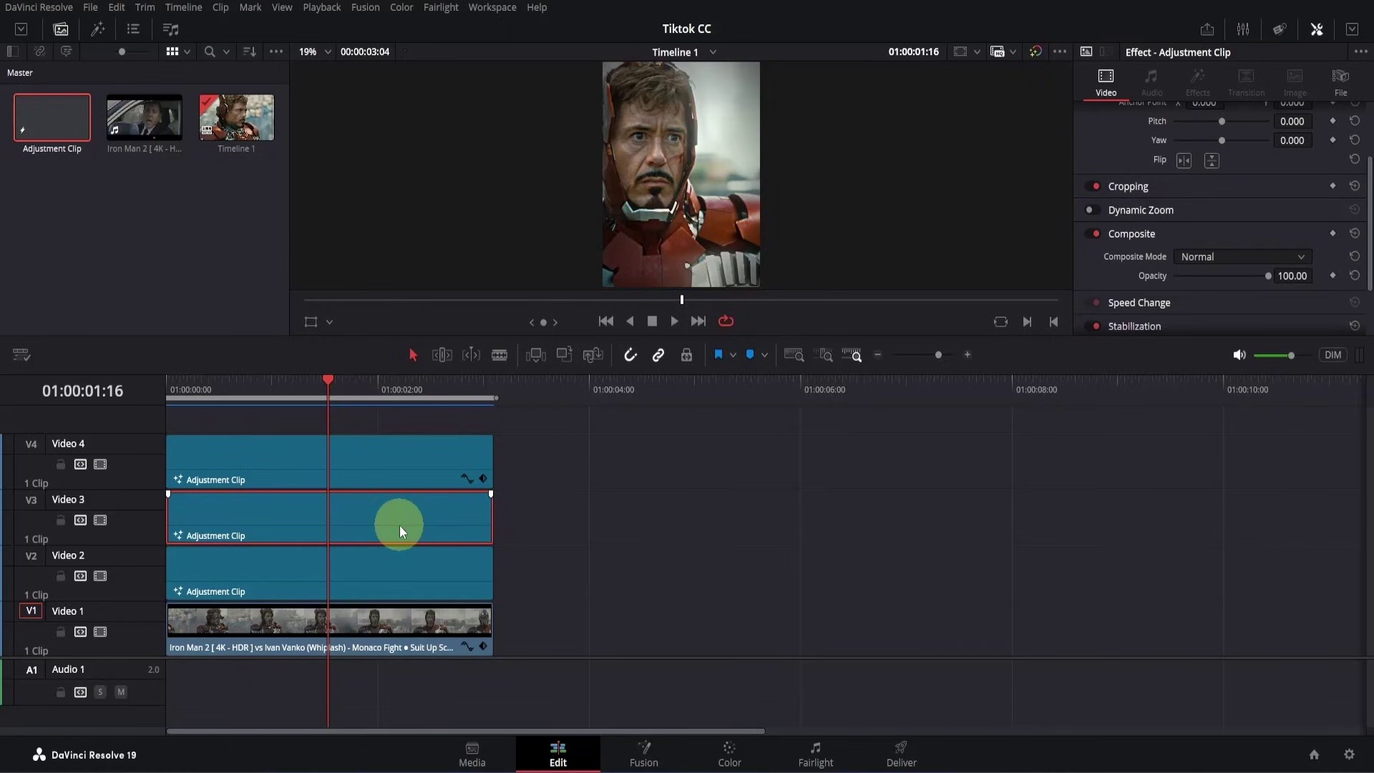
{"action": "mouse_move", "coordinate": [1270, 273]}
{"action": "left_mouse_down"}
{"action": "mouse_move", "coordinate": [1221, 274]}
{"action": "mouse_move", "coordinate": [1246, 277]}
{"action": "left_mouse_up"}
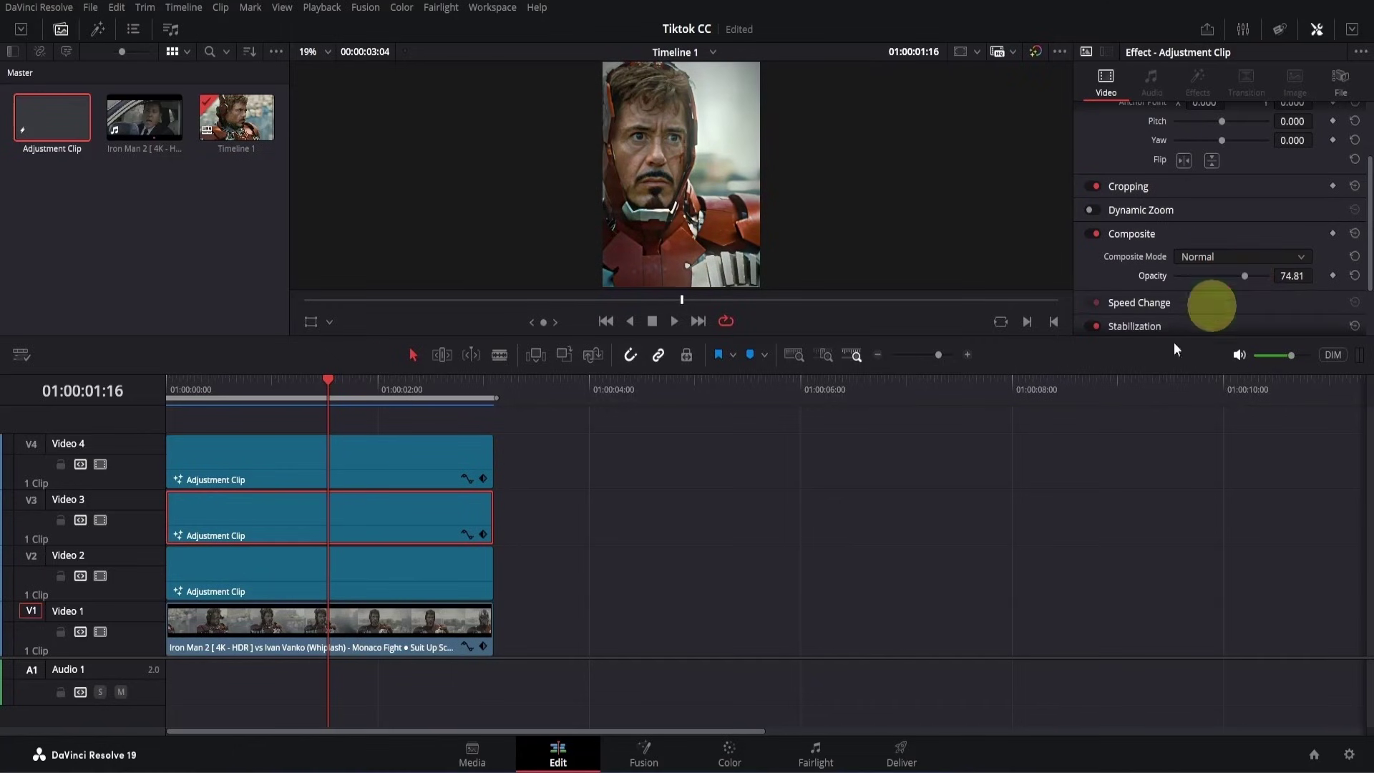
{"action": "left_click", "coordinate": [189, 392]}
{"action": "key", "text": "space"}
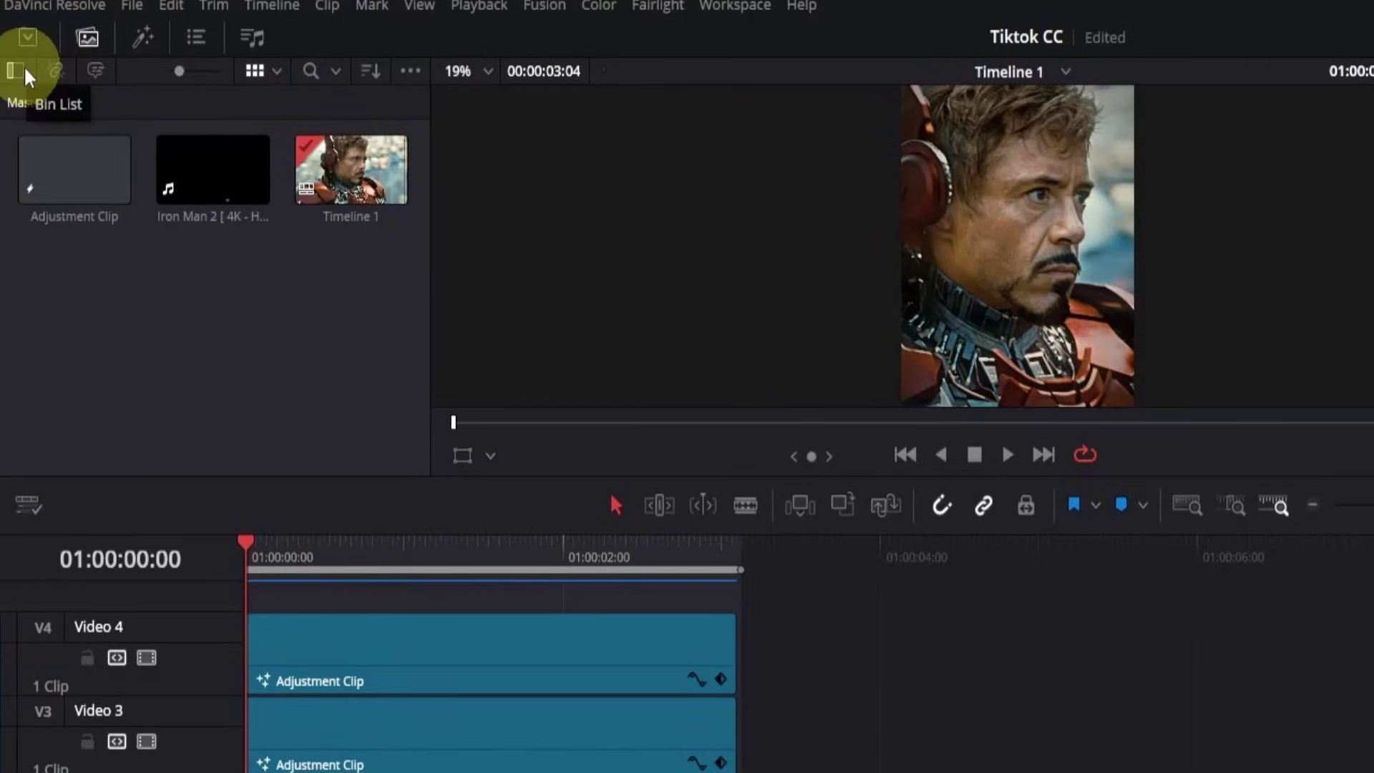
- Show the bin list and Power Bins in the media pool and open the Power Bins' Master bin
{"action": "left_click", "coordinate": [21, 71]}
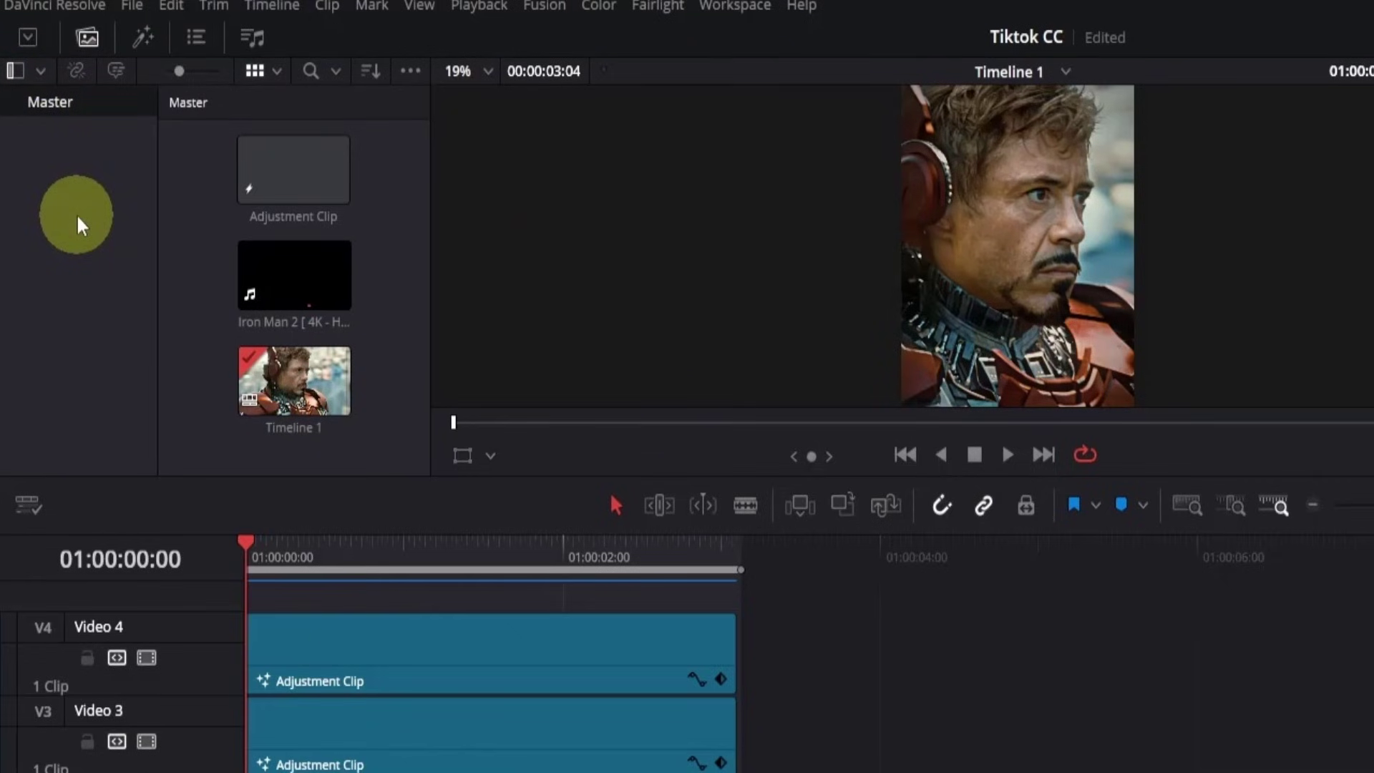
{"action": "left_click", "coordinate": [409, 71]}
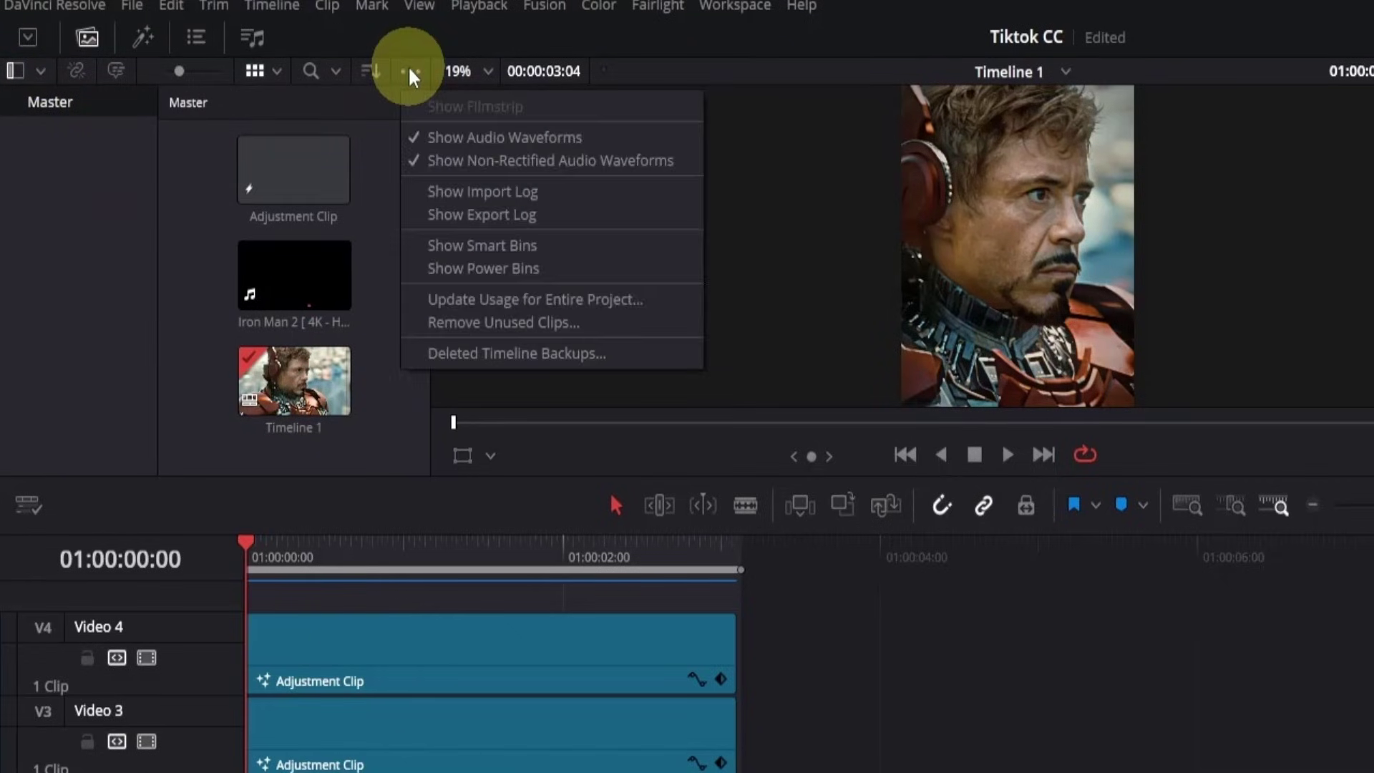
{"action": "left_click", "coordinate": [451, 269]}
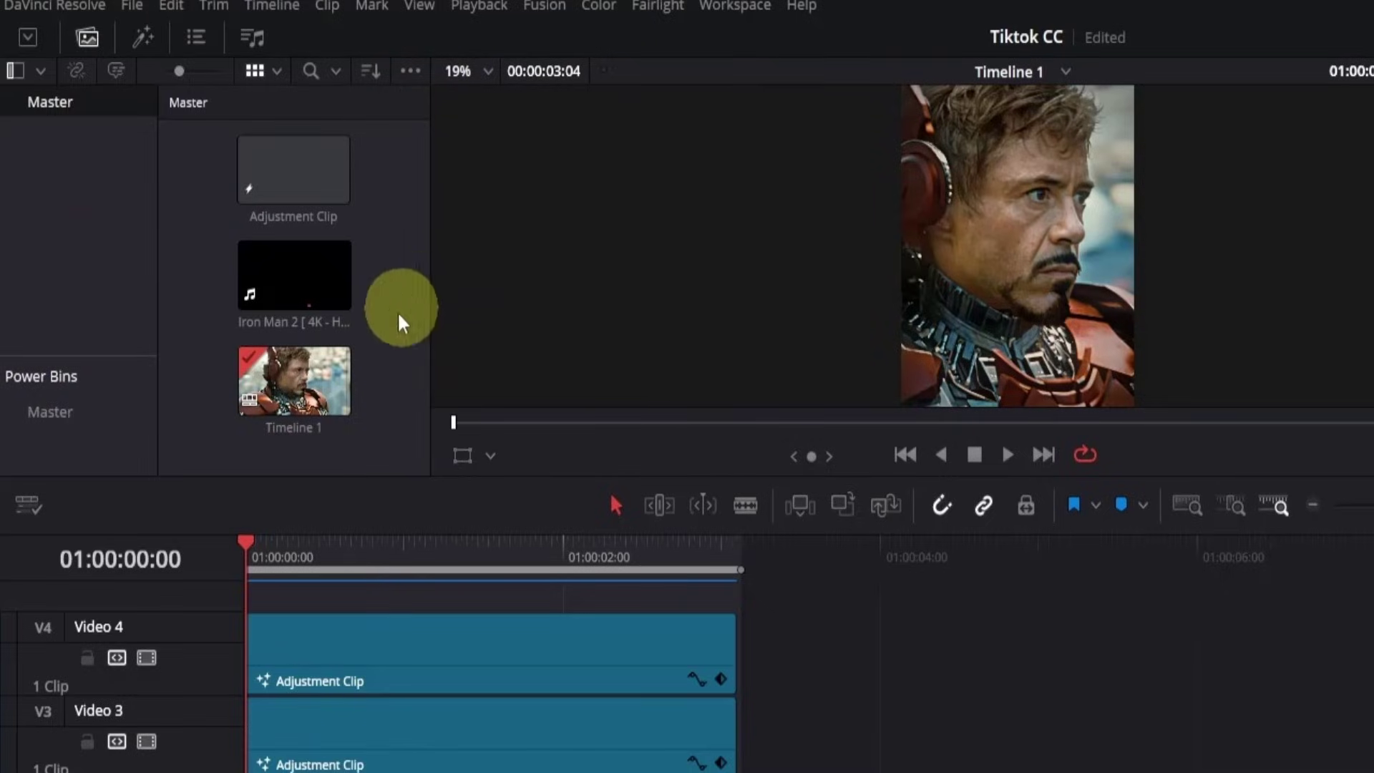
{"action": "left_click", "coordinate": [59, 419]}
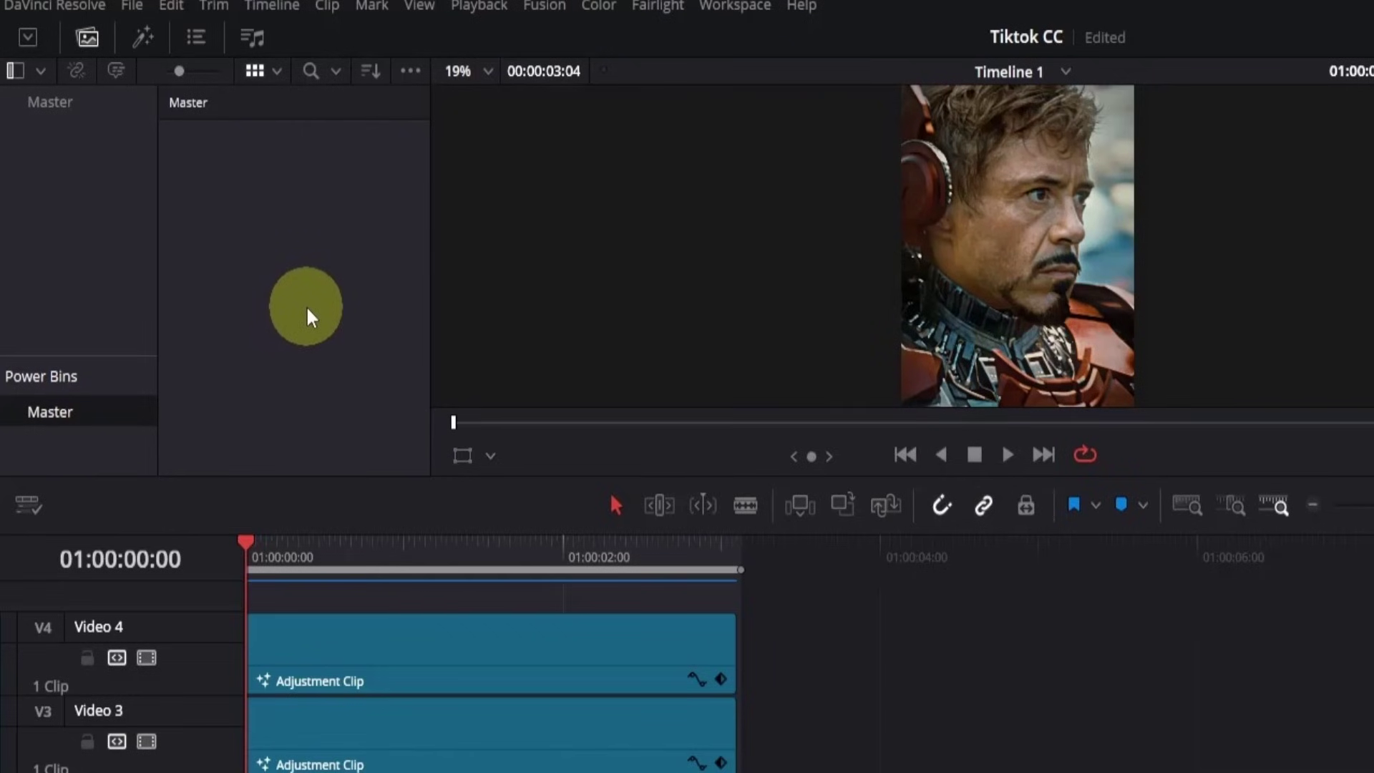
- Create a bin named TikTok CC inside the Power Bins' Master bin and open it
{"action": "right_click", "coordinate": [95, 436]}
{"action": "left_click", "coordinate": [133, 450]}
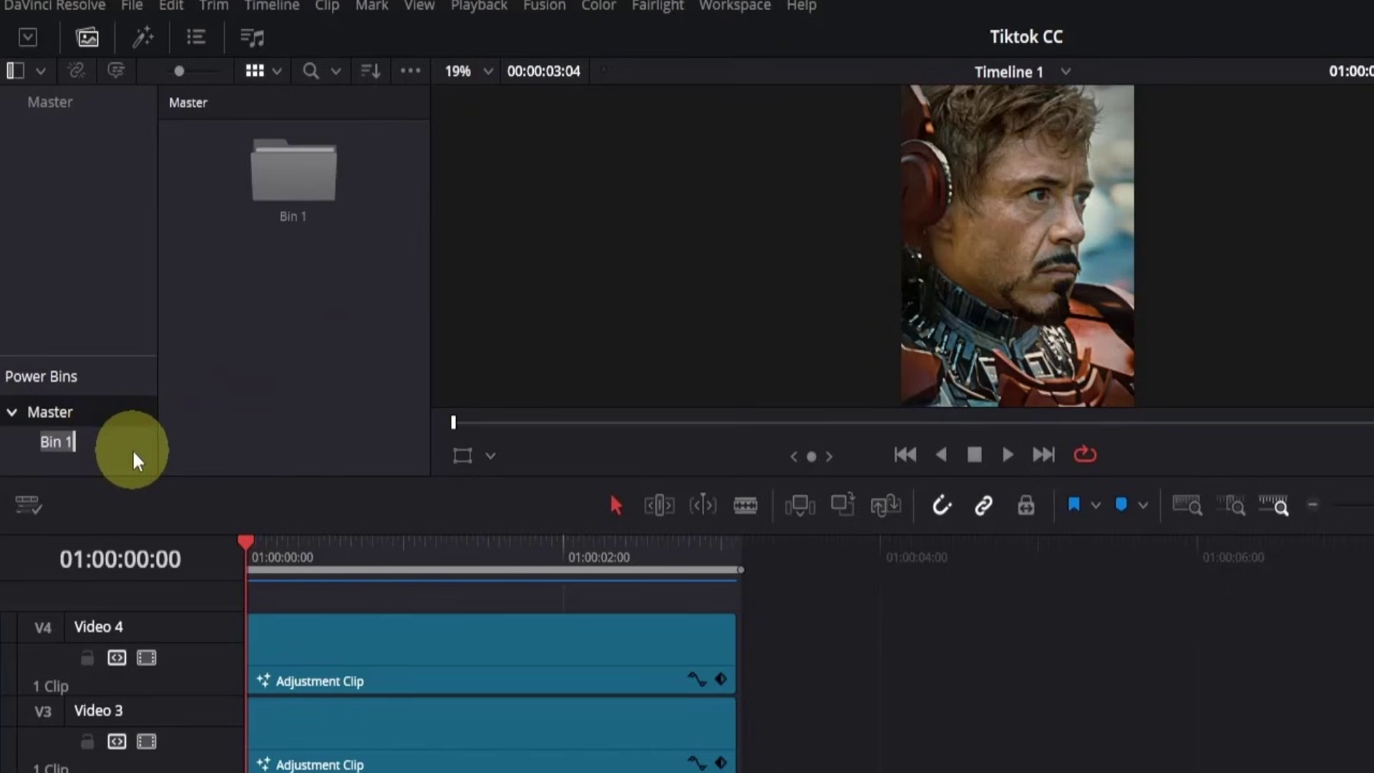
{"action": "type", "text": "TikTok CC"}
{"action": "key", "text": "Return"}
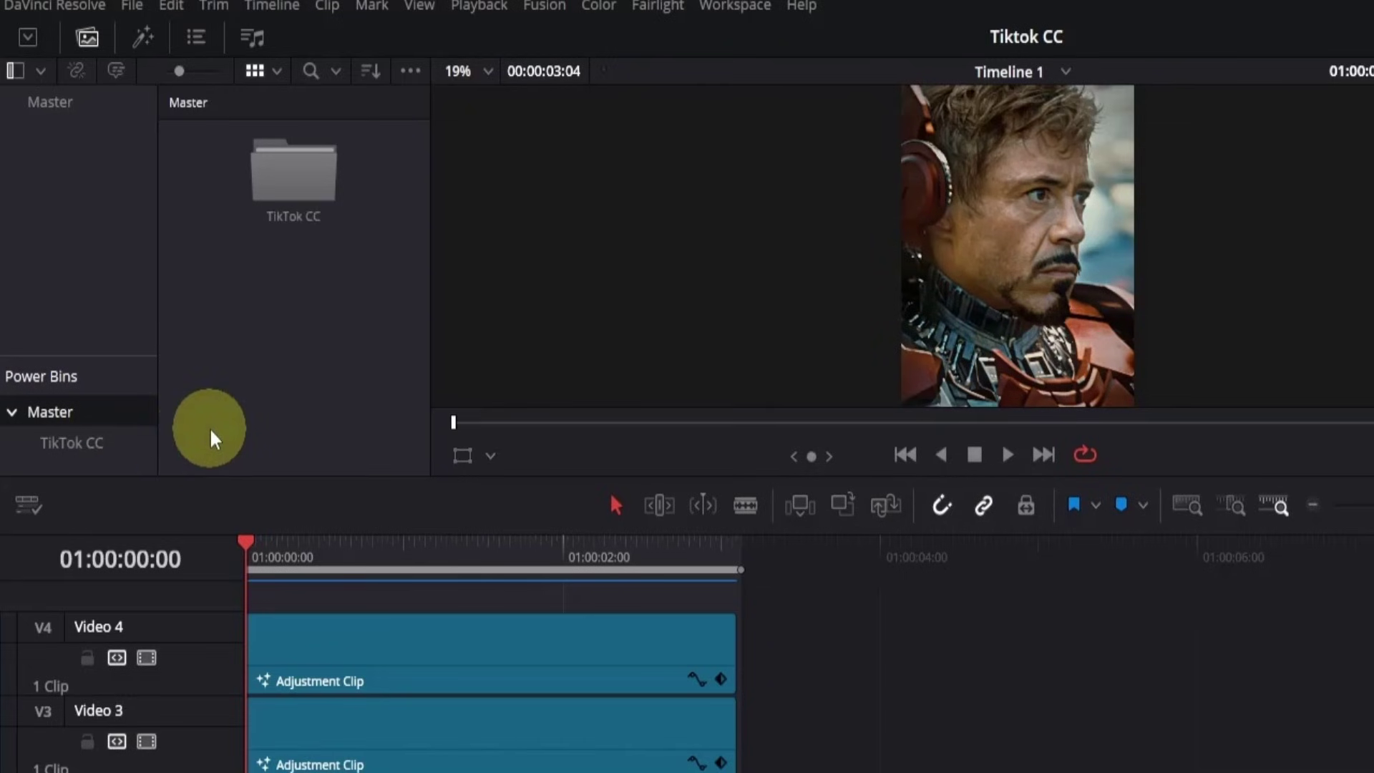
{"action": "left_click", "coordinate": [117, 444]}
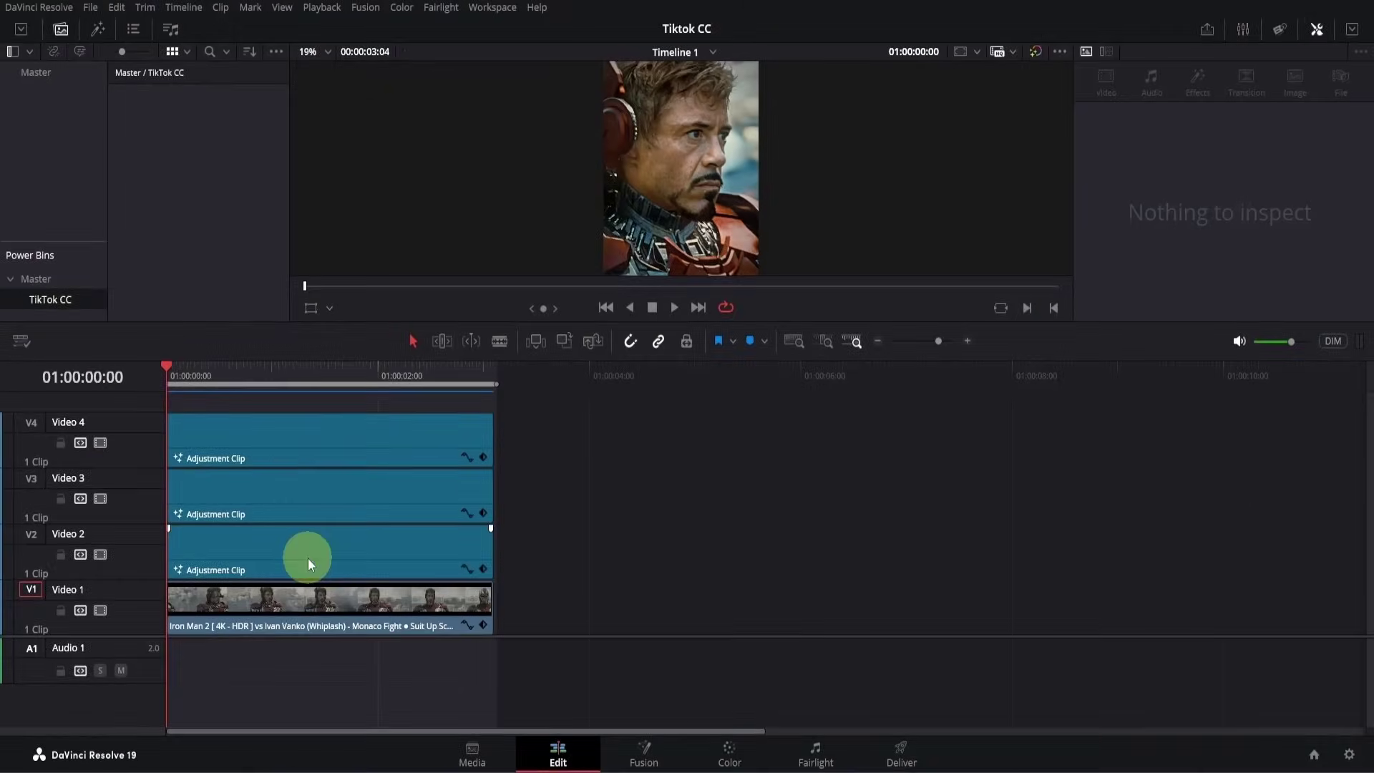
- Store the Video 2 adjustment clip in the TikTok CC power bin and rename the stored copy Basic Adj
{"action": "left_click_drag", "start_coordinate": [410, 739], "coordinate": [354, 312]}
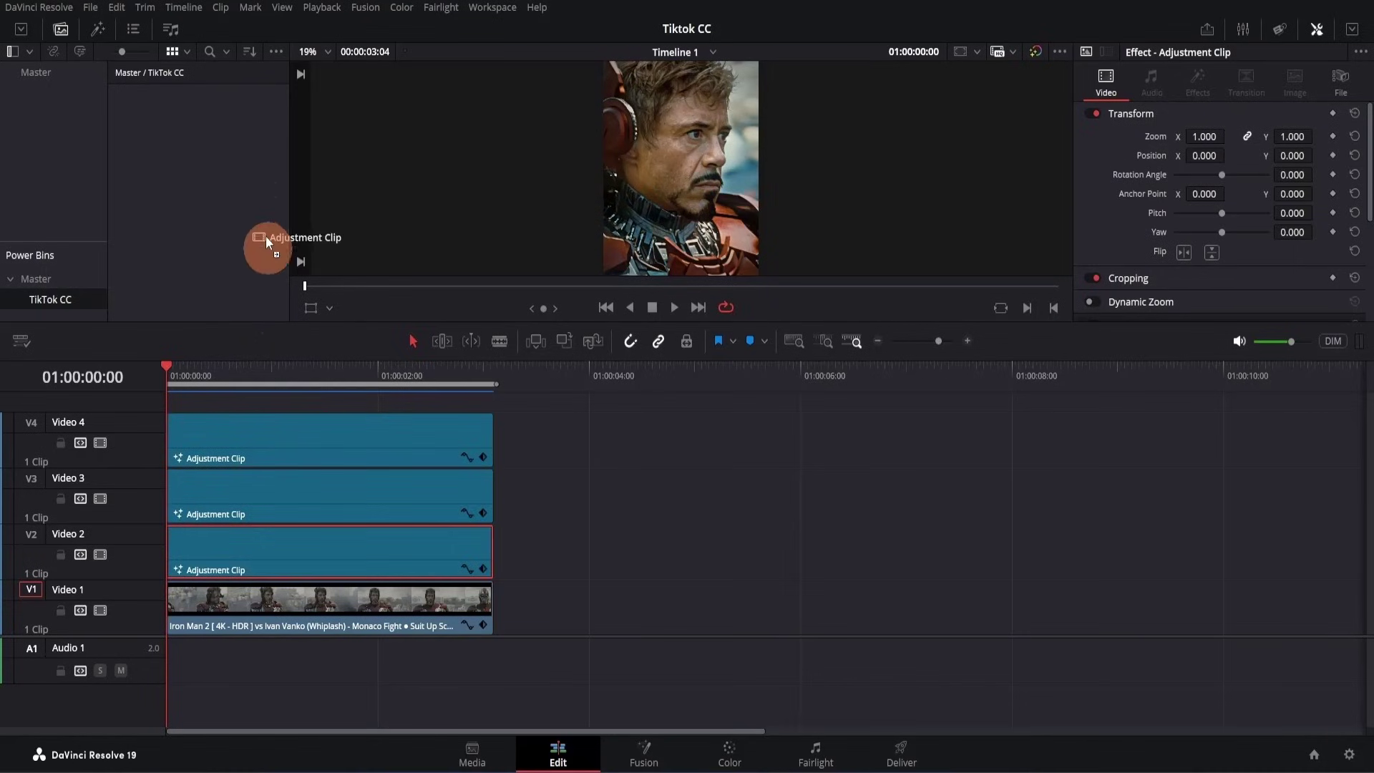
{"action": "left_click_drag", "start_coordinate": [267, 240], "coordinate": [206, 141]}
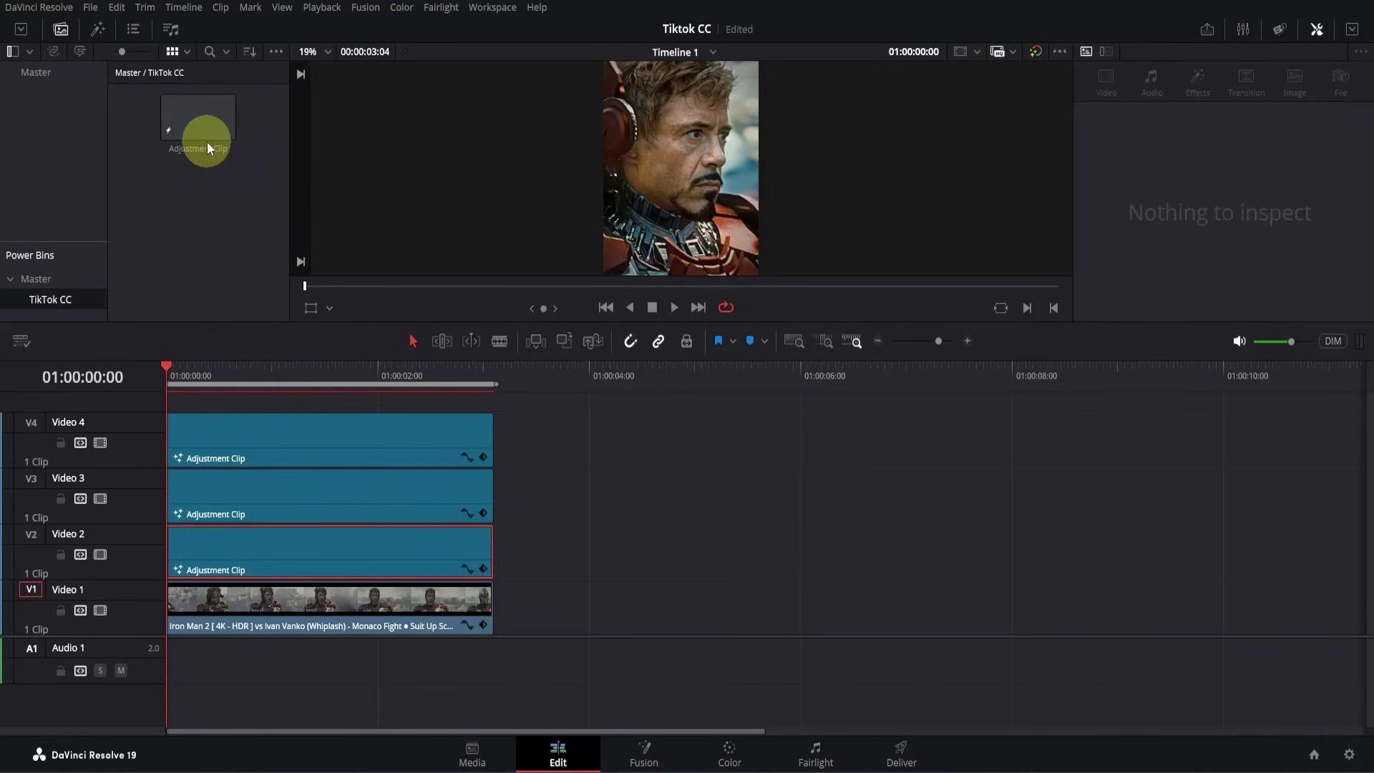
{"action": "left_click", "coordinate": [212, 152]}
{"action": "left_click", "coordinate": [211, 151]}
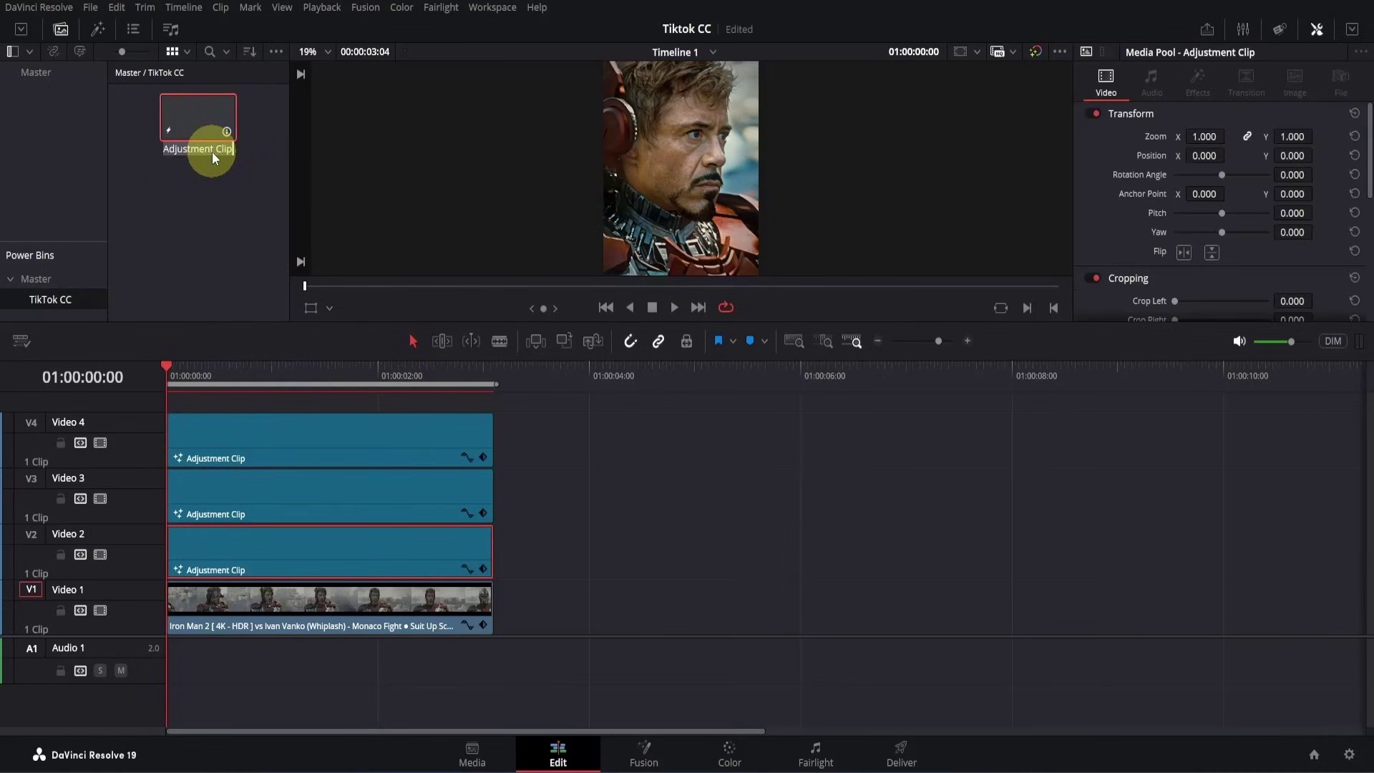
{"action": "type", "text": "Basic Adj."}
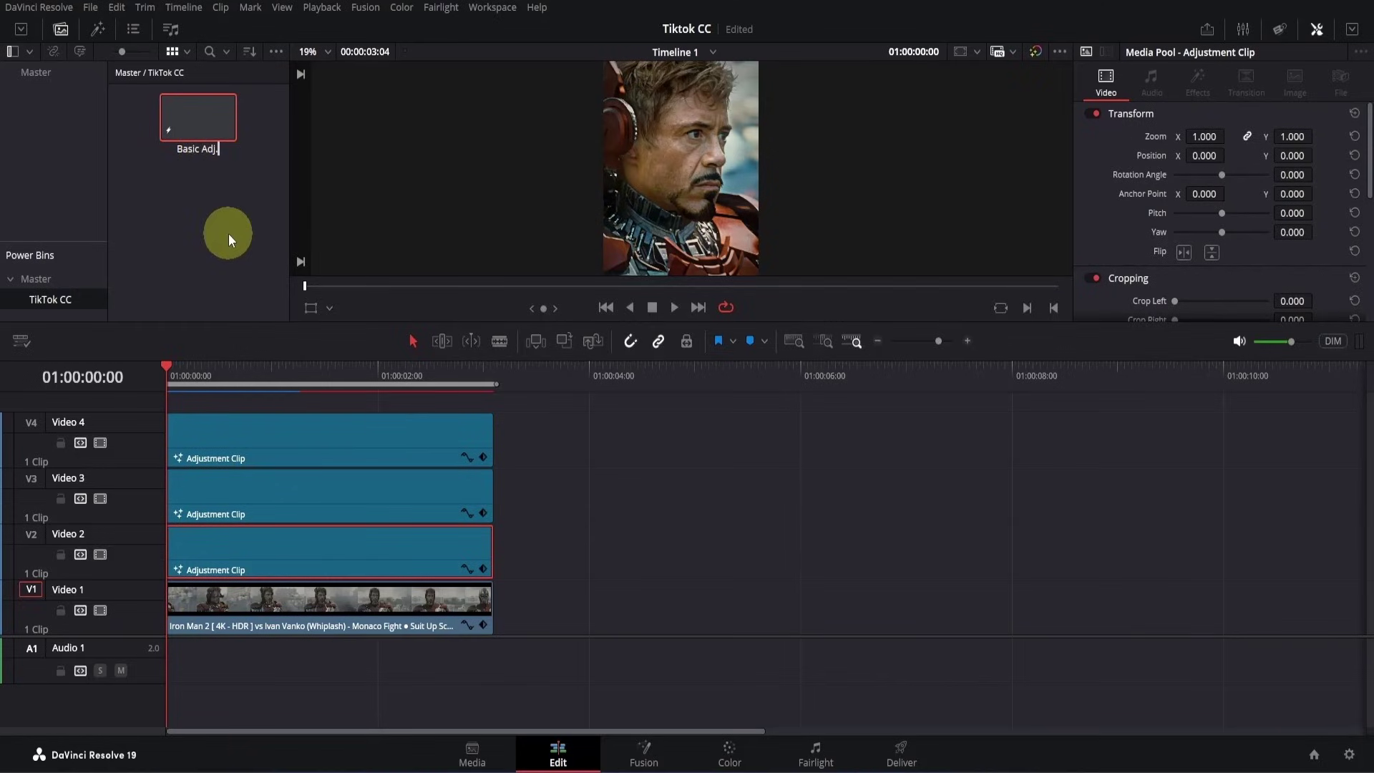
{"action": "left_click", "coordinate": [229, 234]}
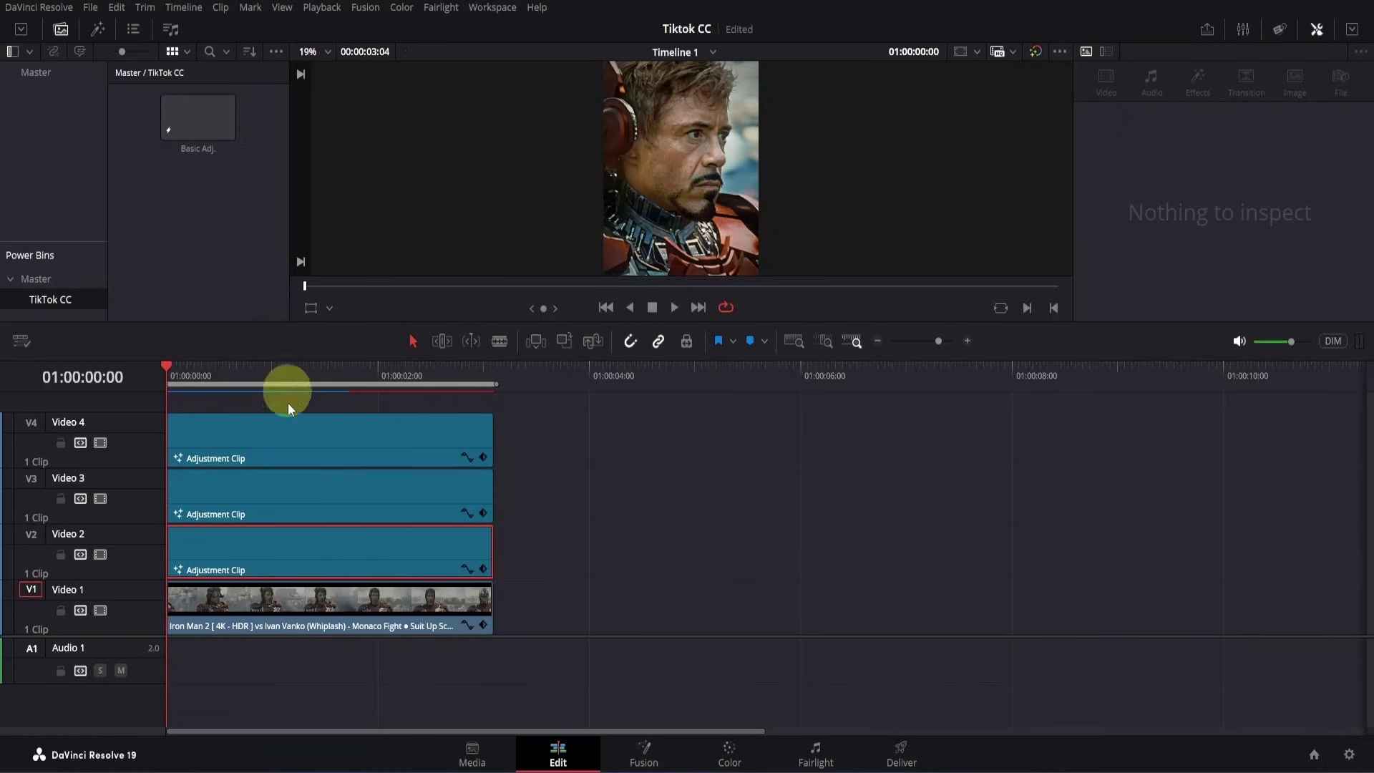
- Store the Video 3 adjustment clip in the TikTok CC power bin and rename the stored copy Extra Touch
{"action": "left_click_drag", "start_coordinate": [281, 493], "coordinate": [217, 215]}
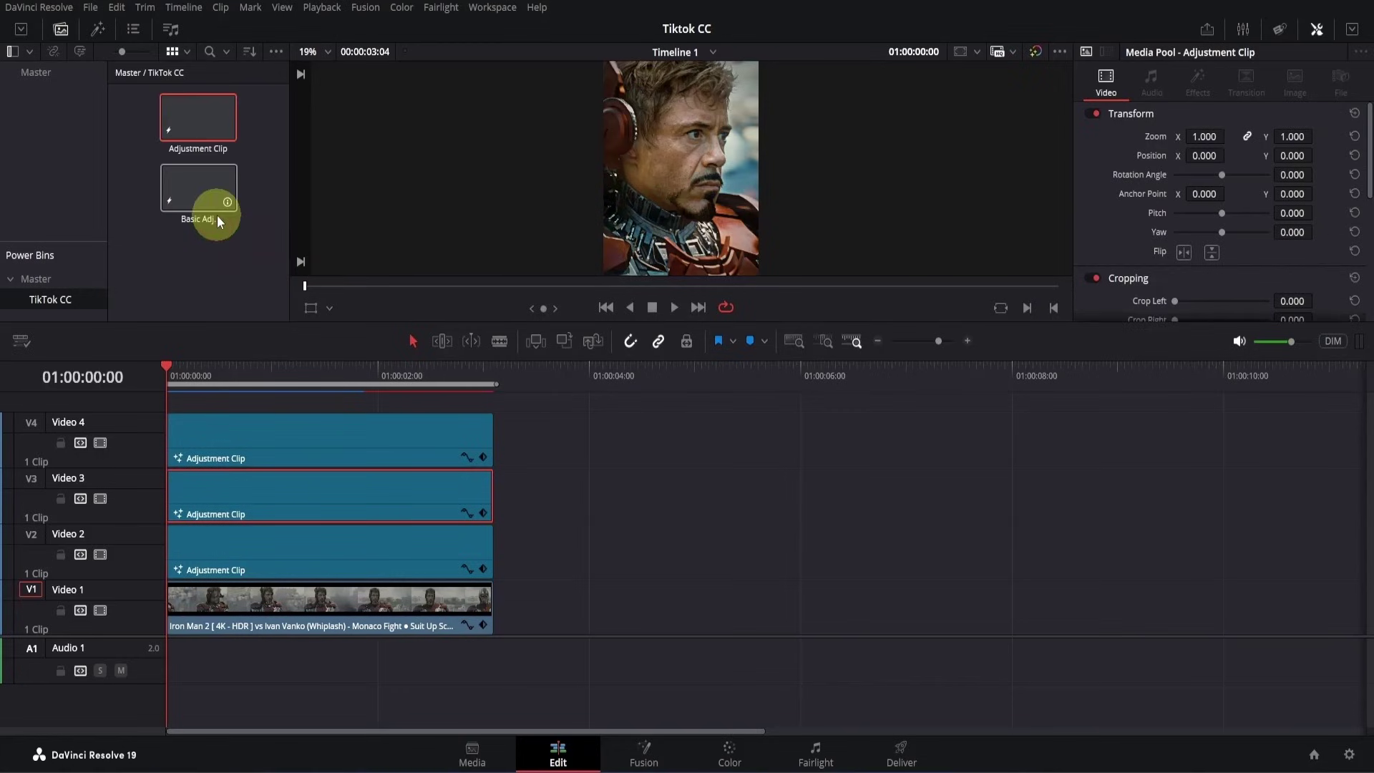
{"action": "double_click", "coordinate": [210, 149]}
{"action": "type", "text": "Extra Touch"}
{"action": "key", "text": "Return"}
- Store the Video 4 adjustment clip in the TikTok CC power bin and rename the stored copy Haze Effect
{"action": "left_click_drag", "start_coordinate": [285, 440], "coordinate": [226, 252]}
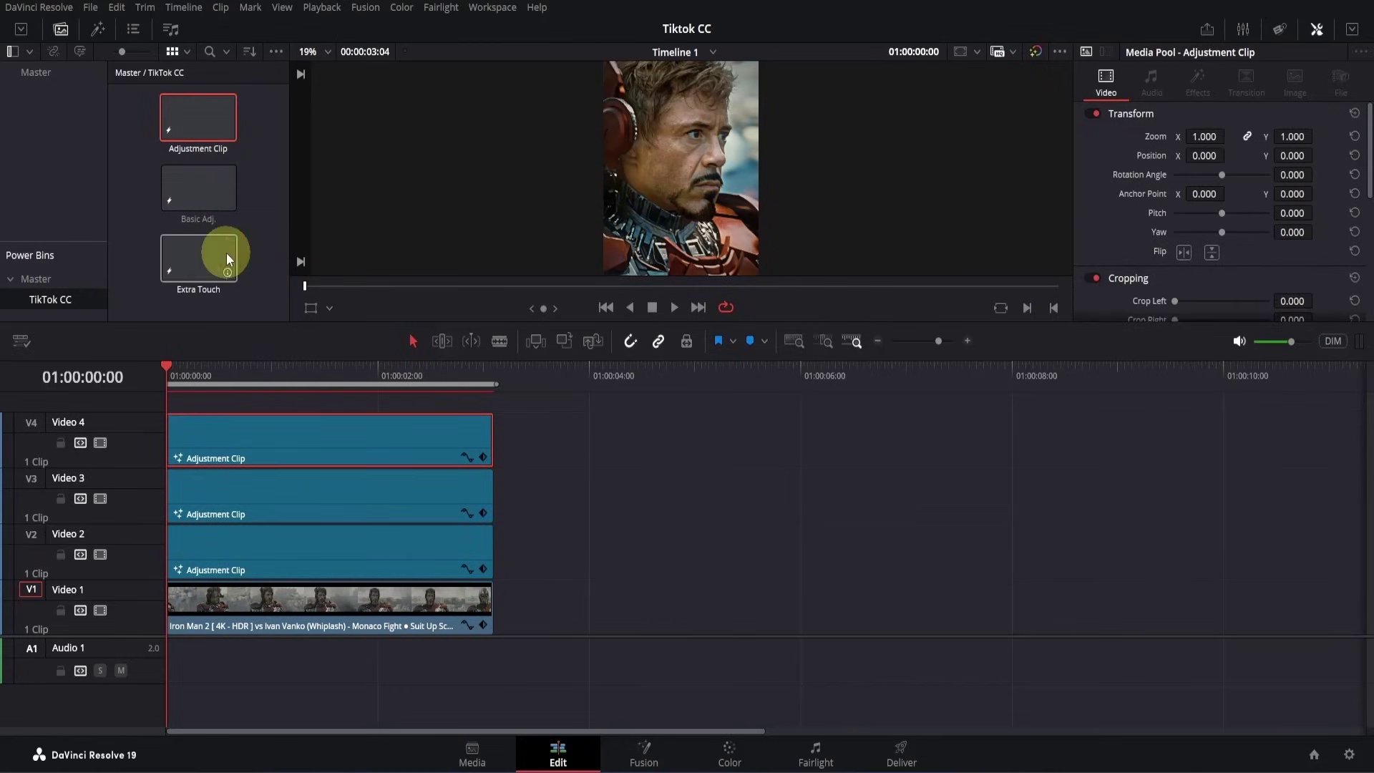
{"action": "double_click", "coordinate": [215, 148]}
{"action": "type", "text": "Haze Eff"}
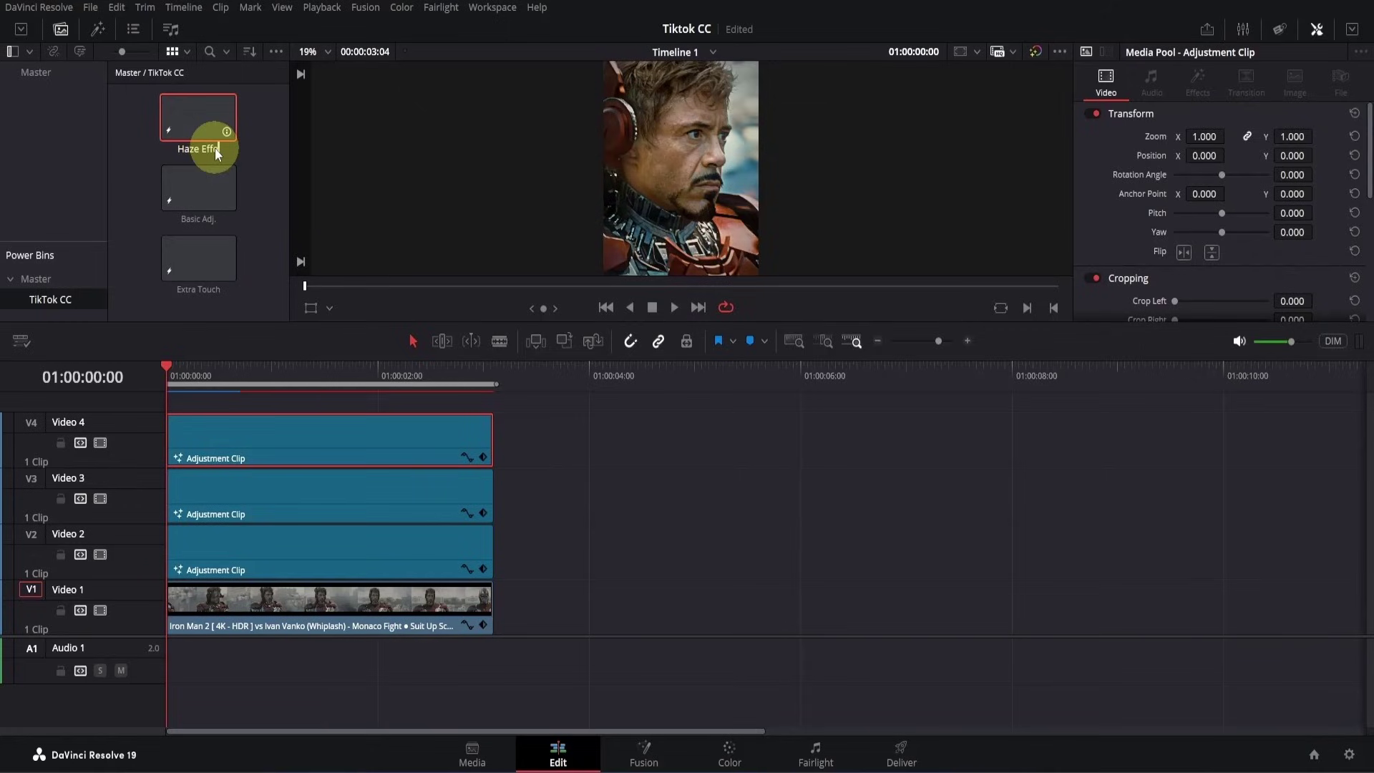
{"action": "type", "text": "ect"}
{"action": "left_click", "coordinate": [272, 243]}
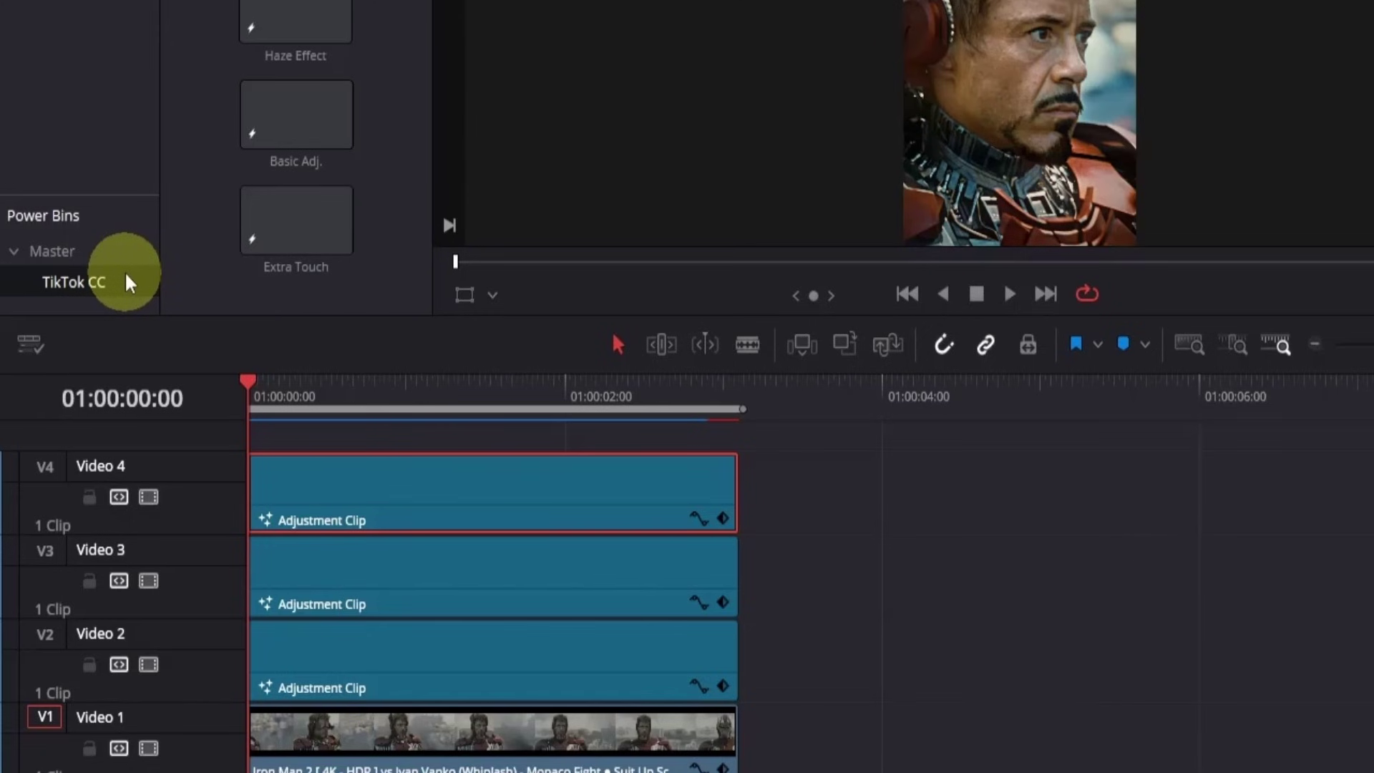
- Export the TikTok CC power bin to the Projects folder as TikTok CC.drb
{"action": "right_click", "coordinate": [126, 274]}
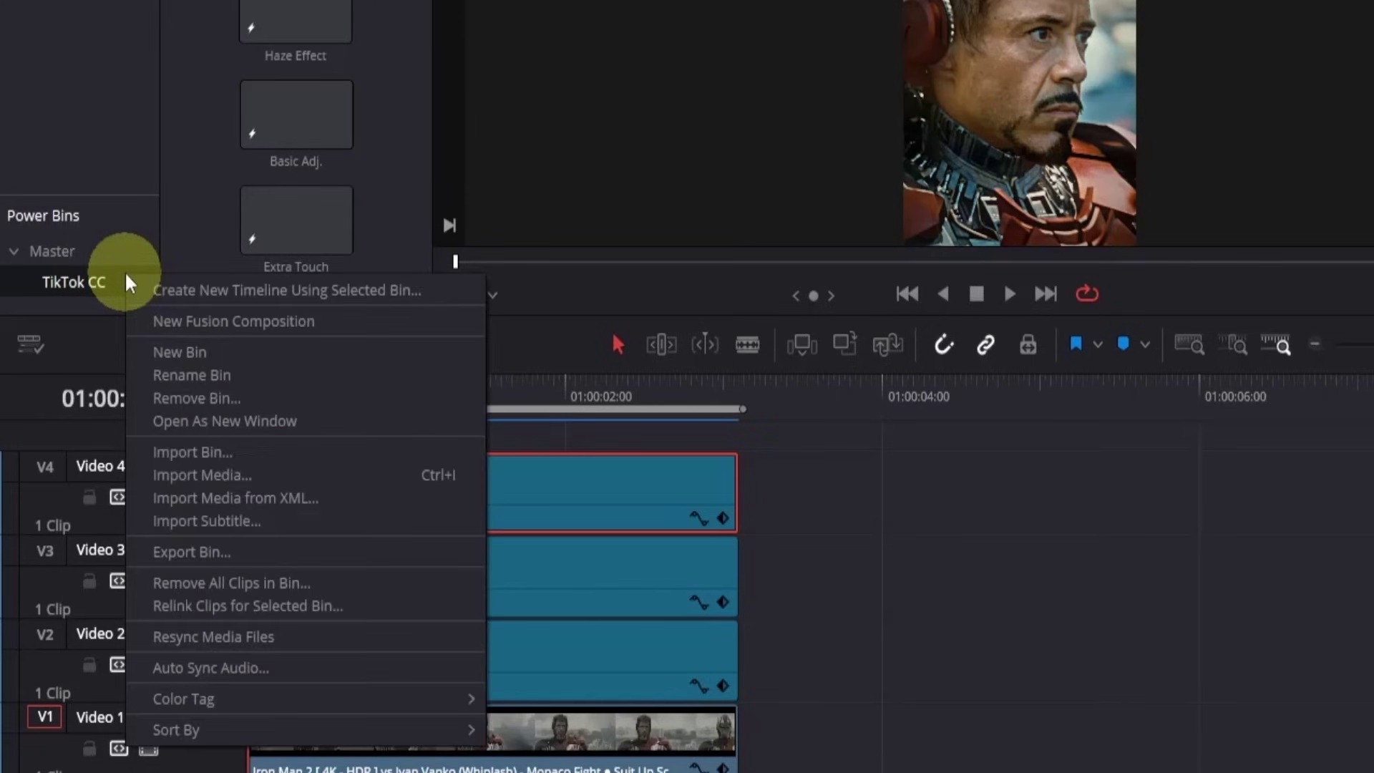
{"action": "left_click", "coordinate": [194, 552]}
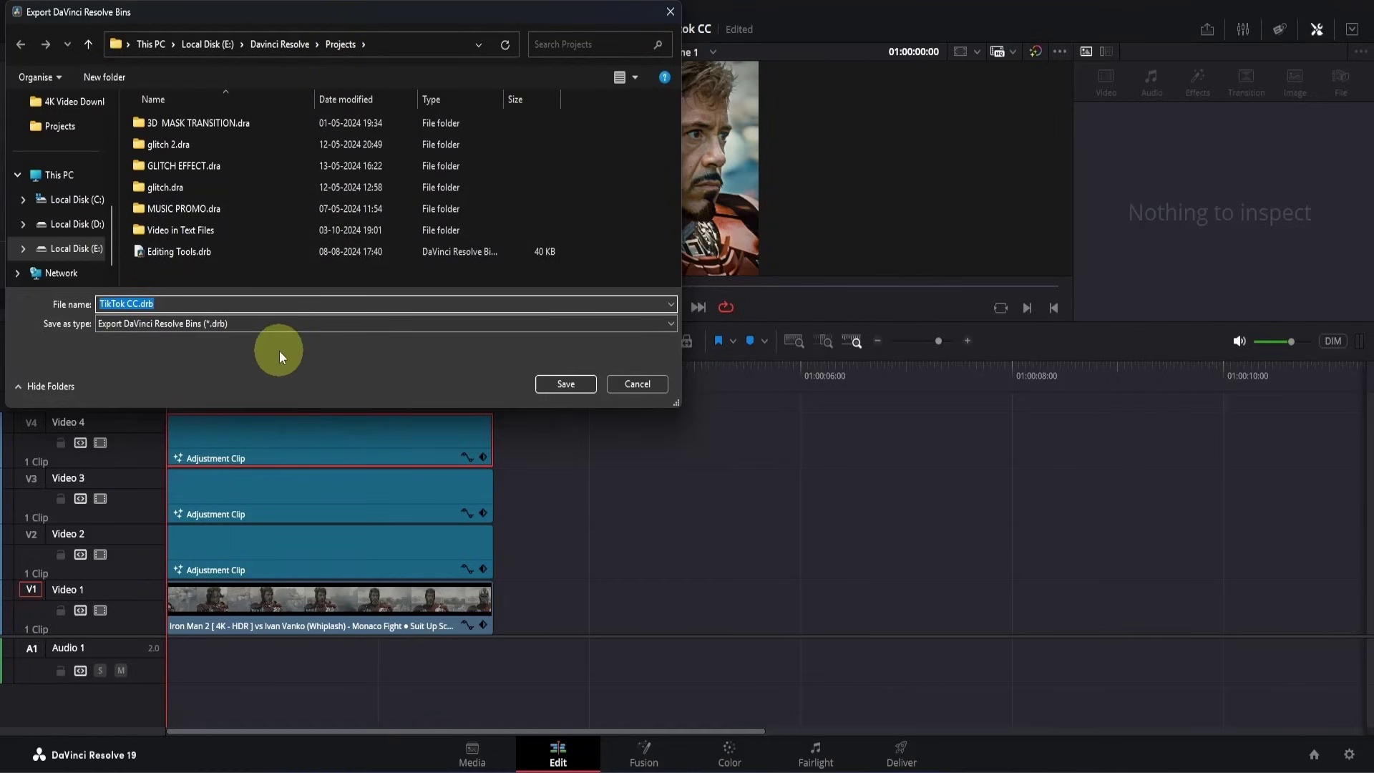
{"action": "key", "text": "Return"}
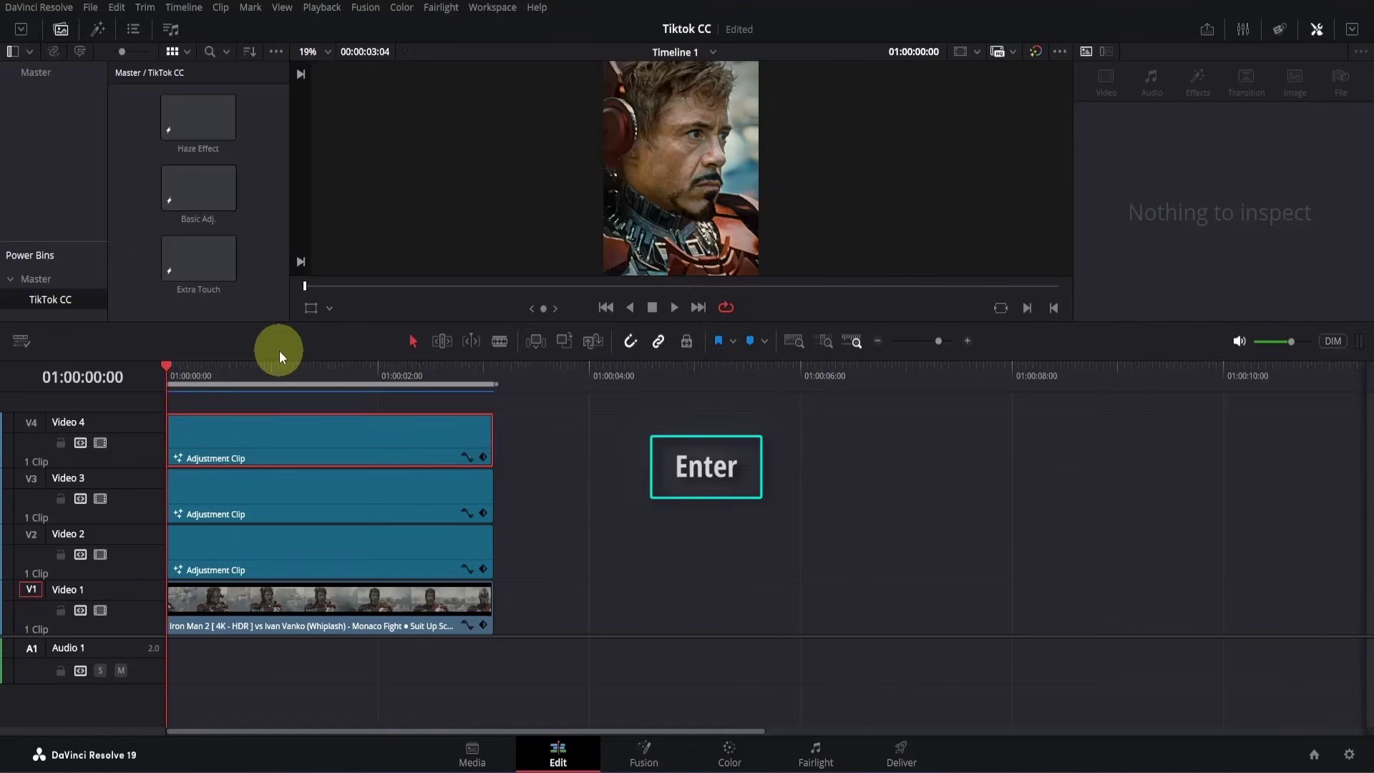
- Delete the TikTok CC bin from the Power Bins and hide the bin list
{"action": "right_click", "coordinate": [81, 299]}
{"action": "left_click", "coordinate": [100, 367]}
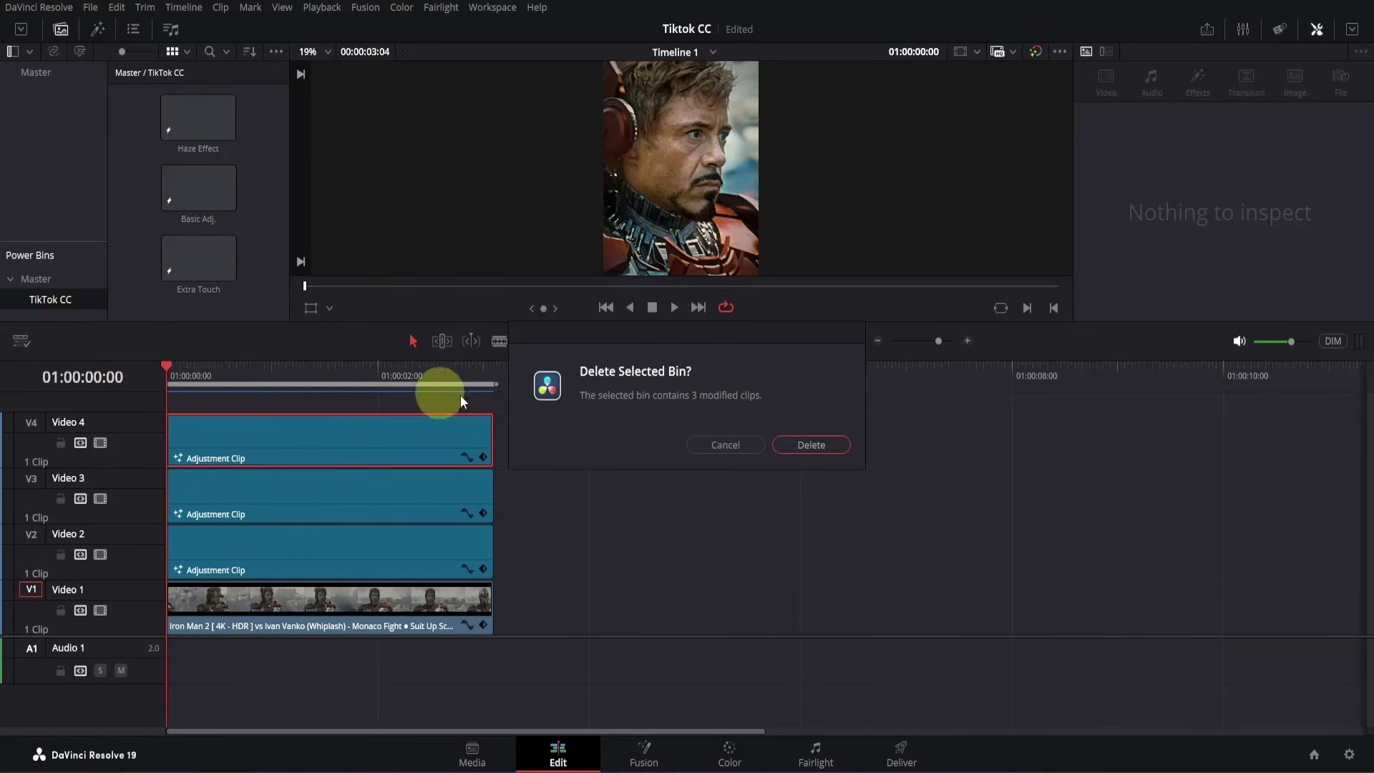
{"action": "left_click", "coordinate": [794, 443]}
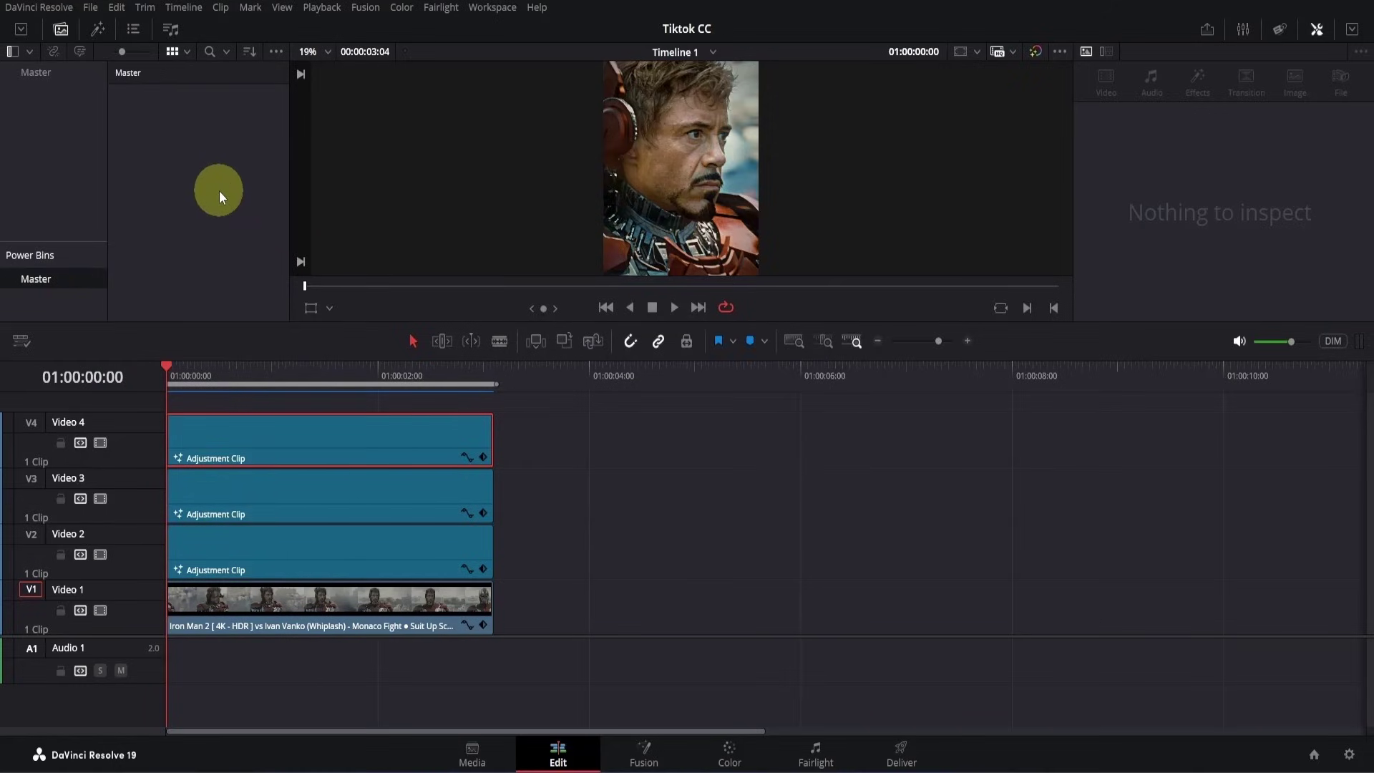
{"action": "left_click", "coordinate": [12, 53]}
{"action": "left_click", "coordinate": [184, 168]}
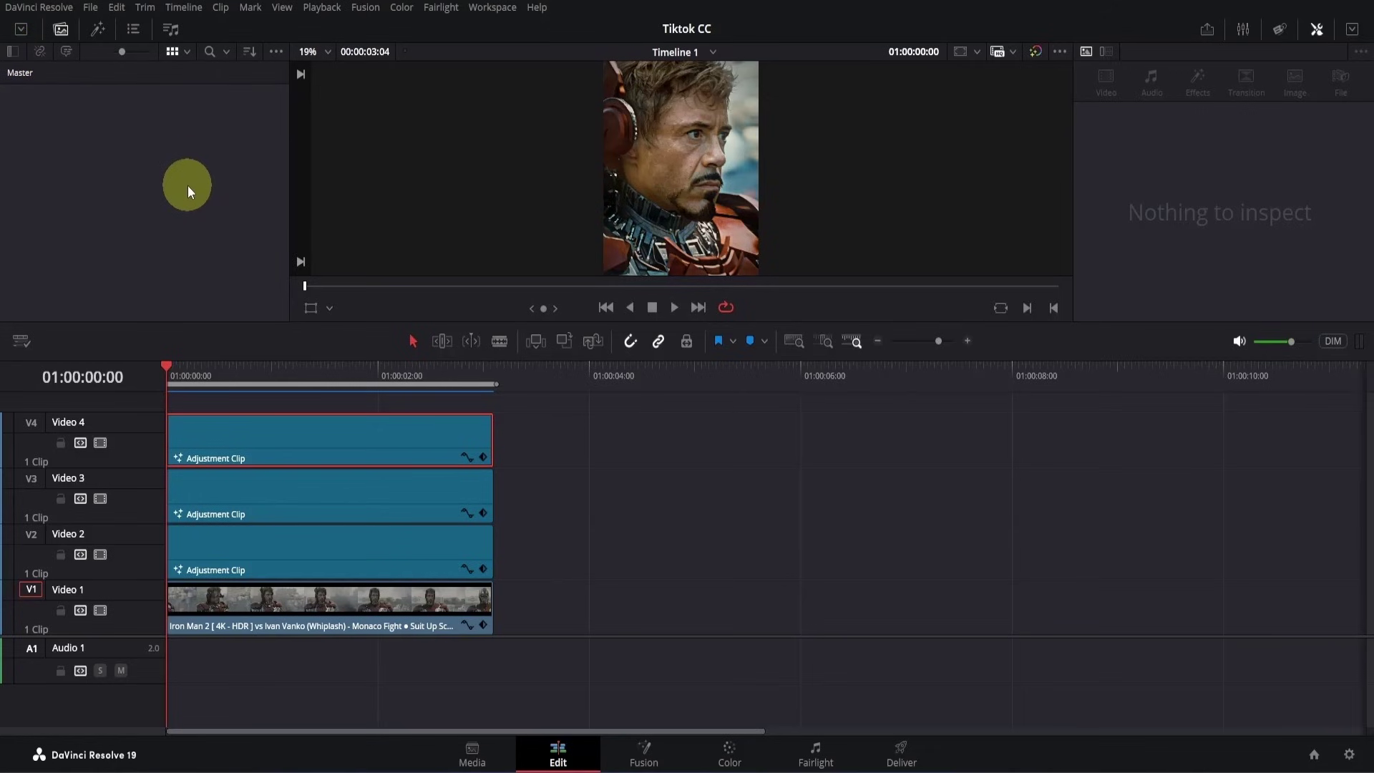
- Import TikTok CC.drb from the Projects folder into the media pool and open the imported TikTok CC bin
{"action": "key", "text": "ctrl+i"}
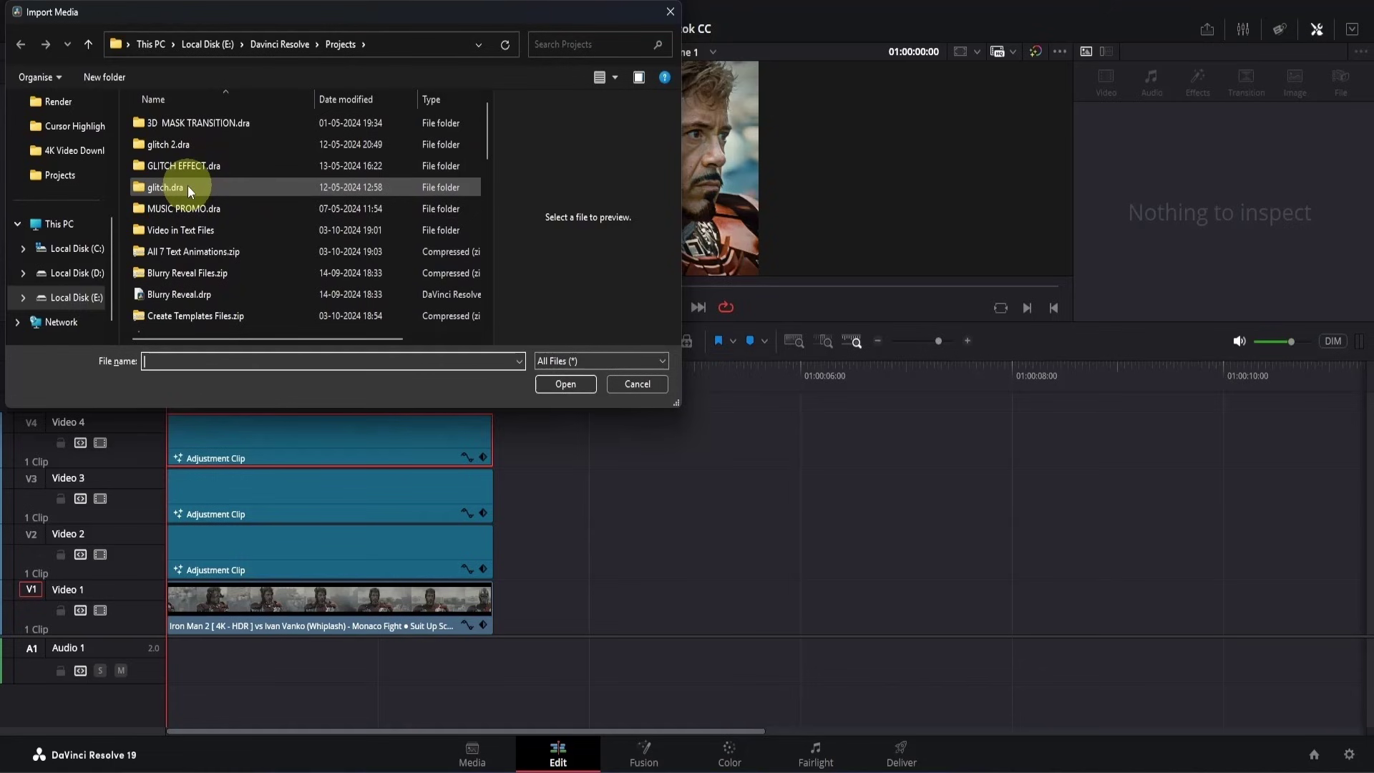
{"action": "scroll", "coordinate": [188, 186], "scroll_direction": "down", "scroll_amount": 10}
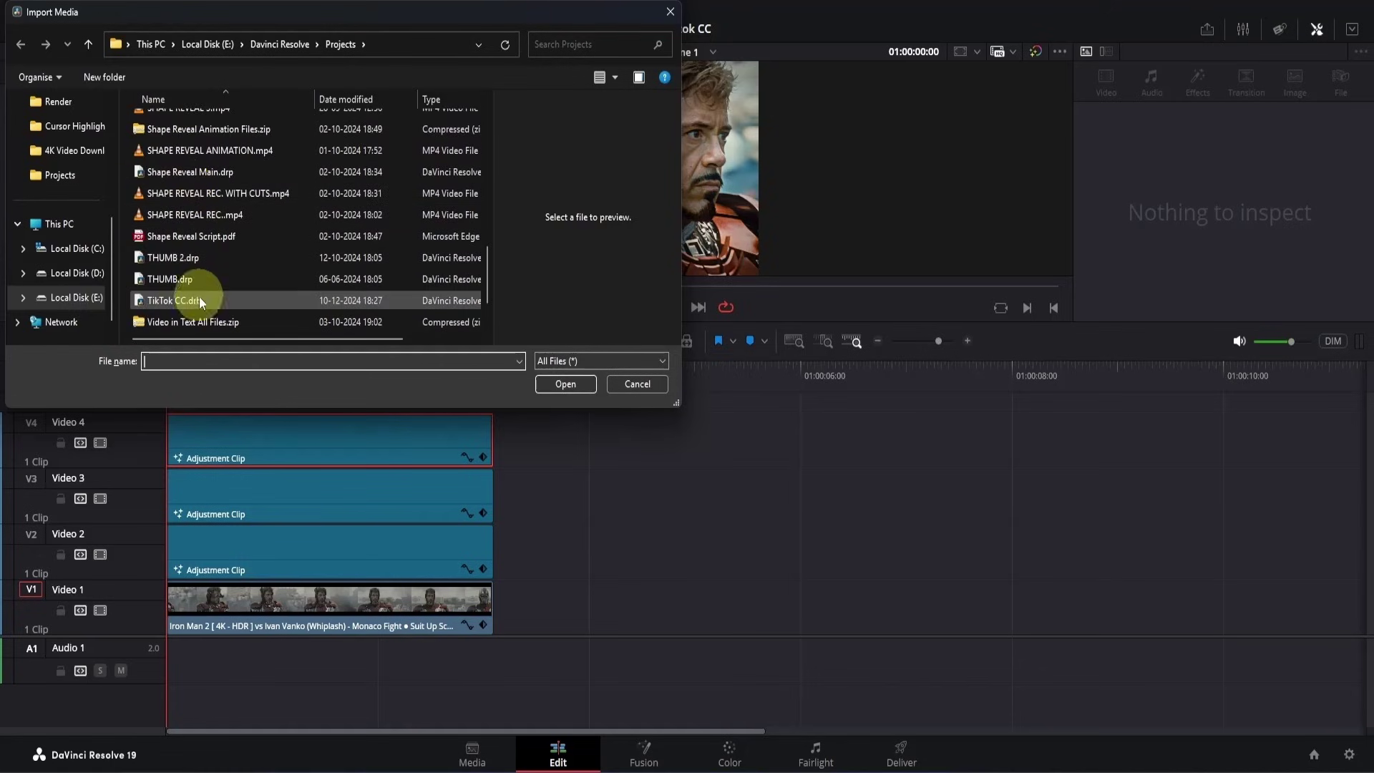
{"action": "left_click", "coordinate": [189, 300]}
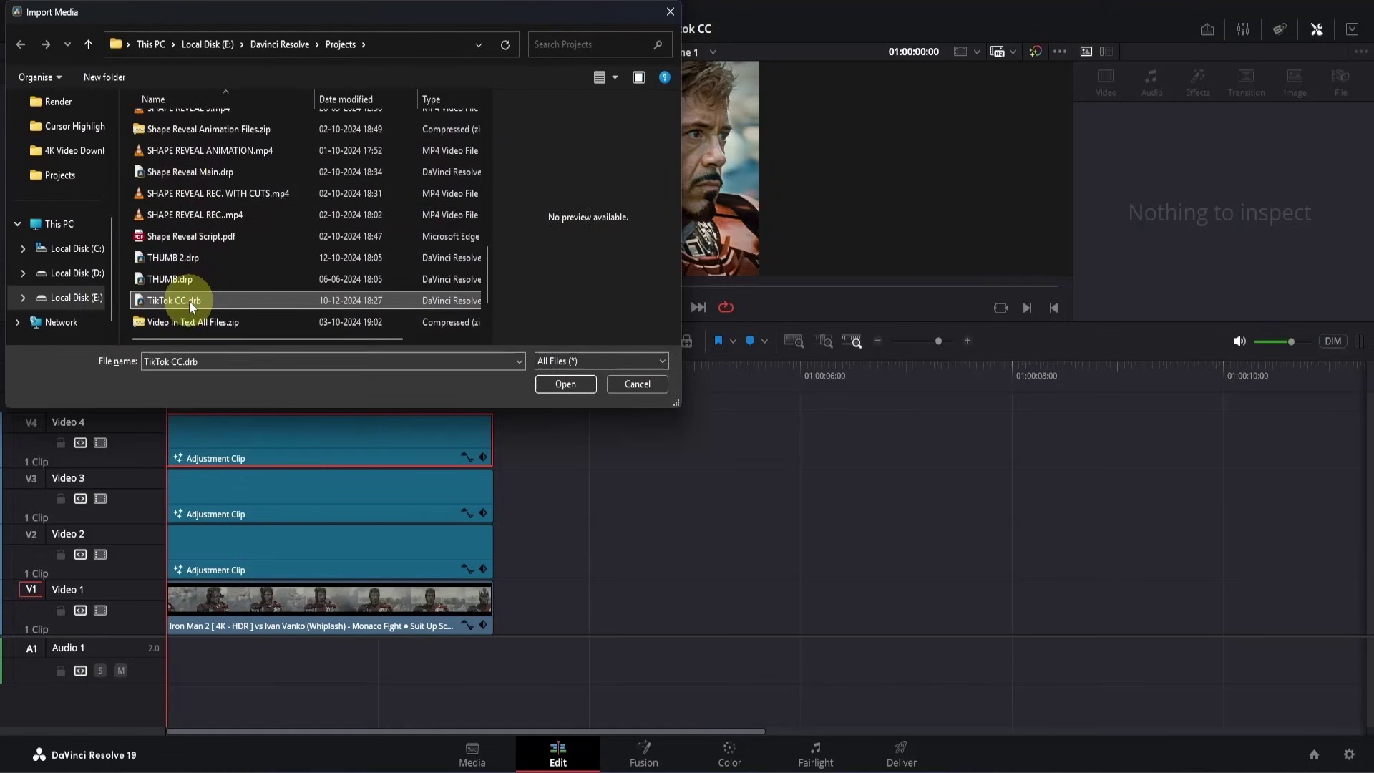
{"action": "double_click", "coordinate": [189, 301]}
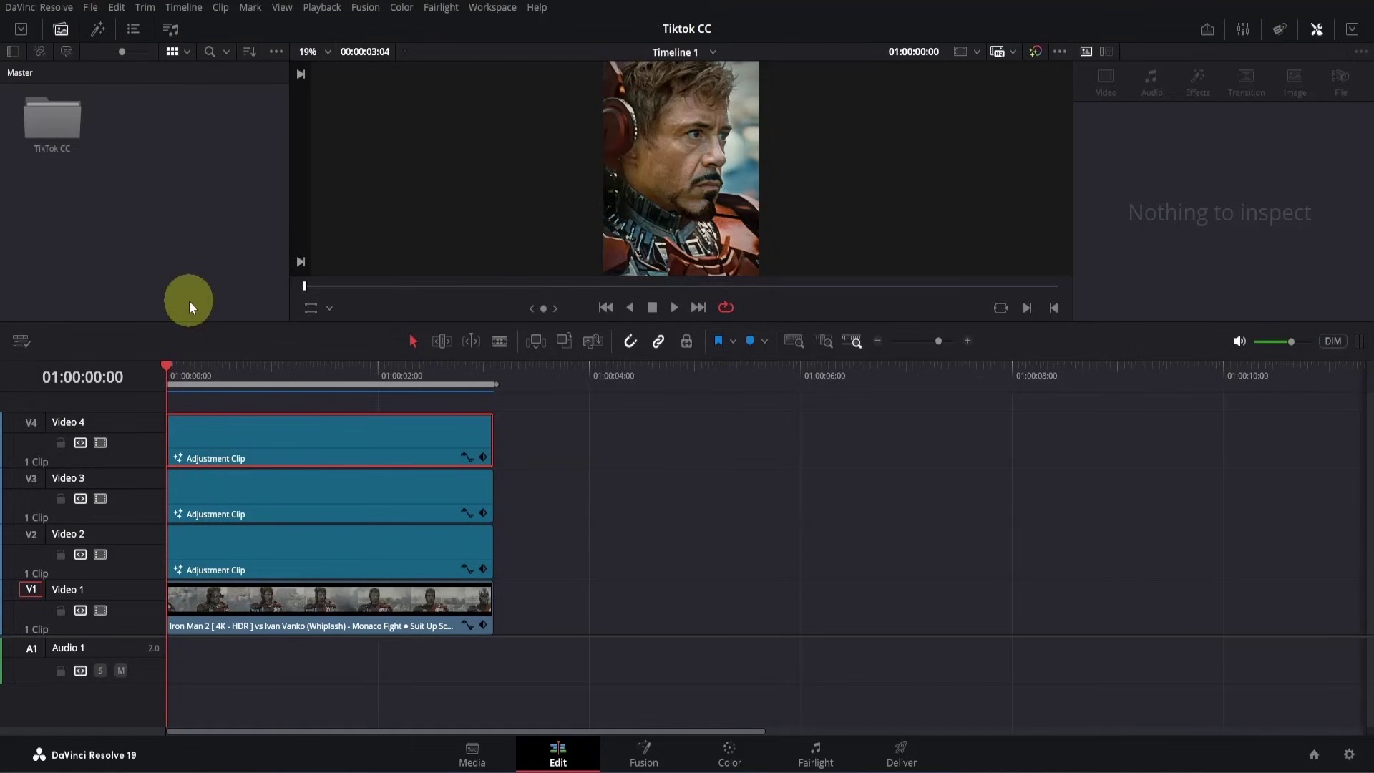
{"action": "double_click", "coordinate": [71, 129]}
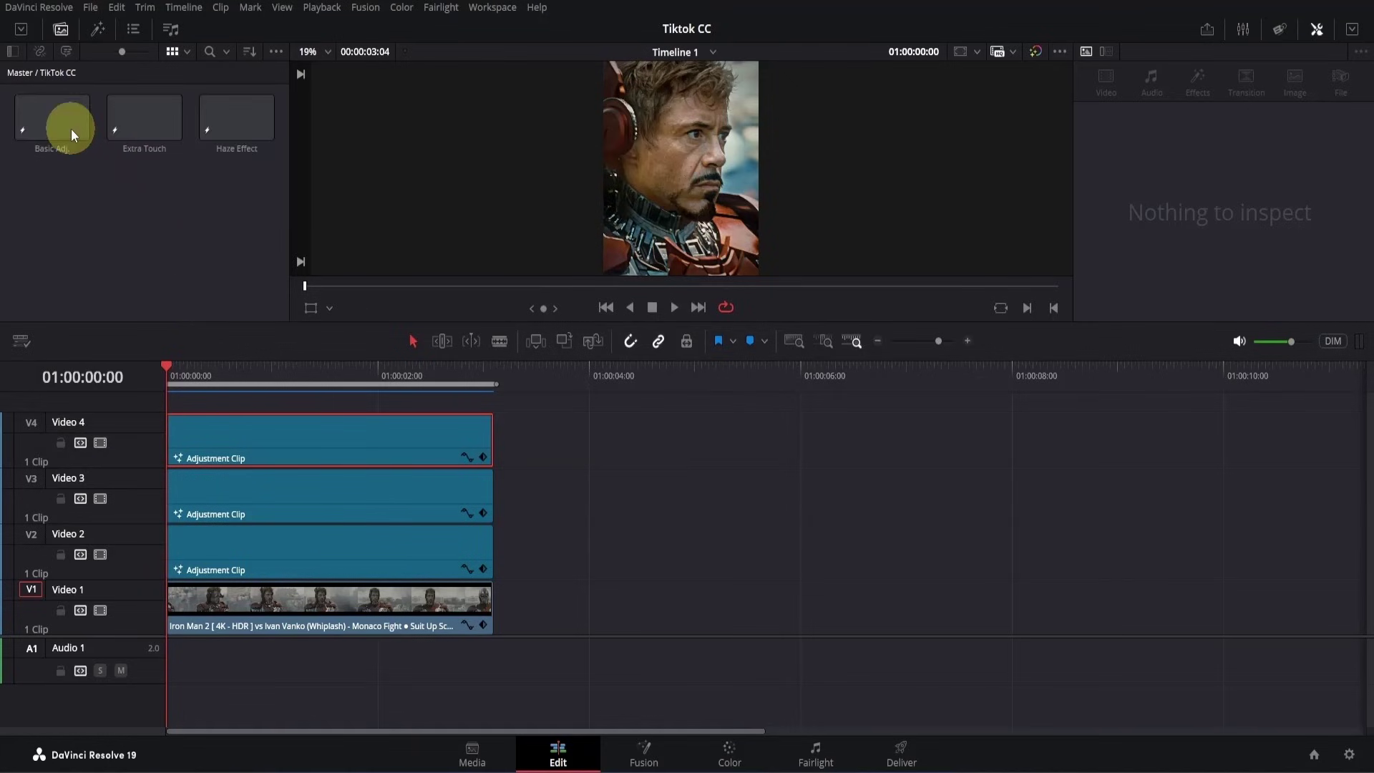
- Delete the three adjustment clips from Video 2 to 4 and place Basic Adj. on Video 2 above the movie clip
{"action": "left_click_drag", "start_coordinate": [545, 419], "coordinate": [432, 548]}
{"action": "key", "text": "Delete"}
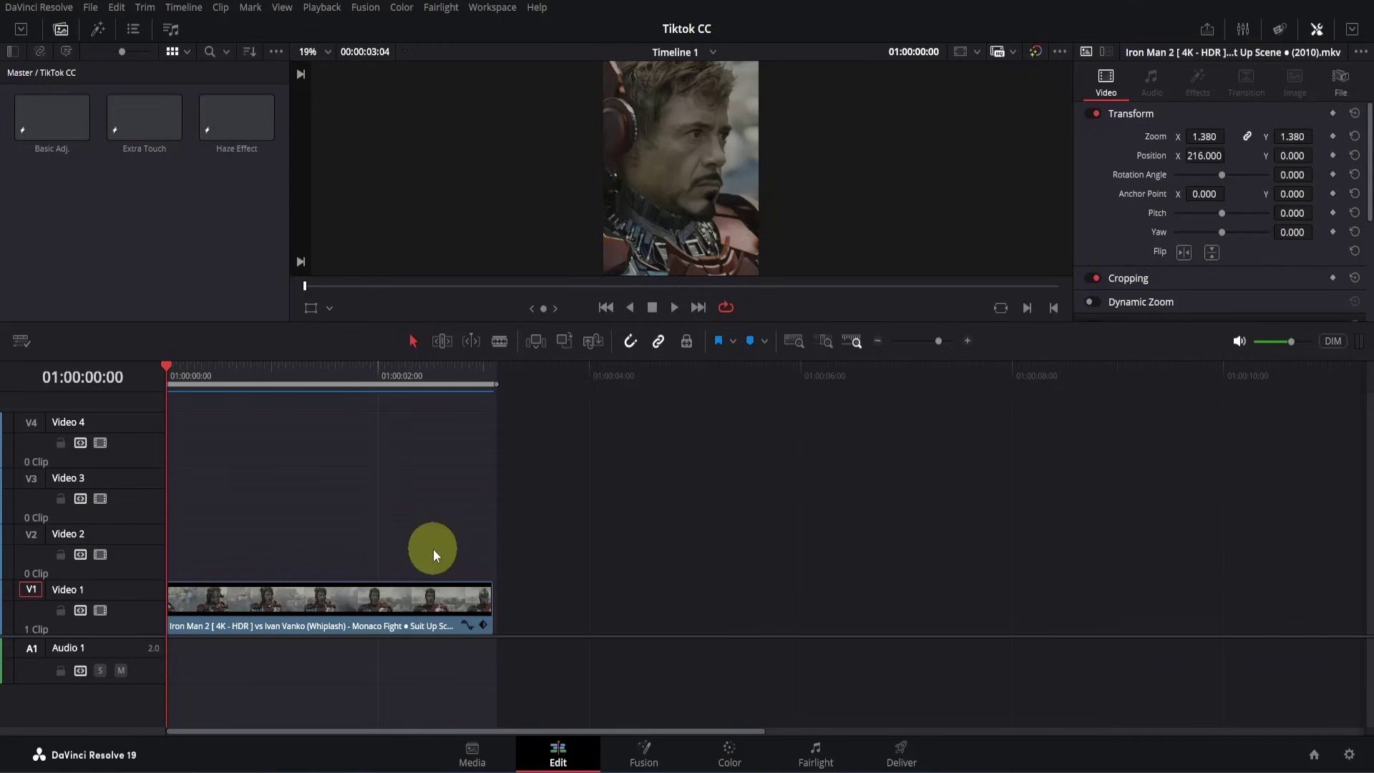
{"action": "left_click_drag", "start_coordinate": [50, 115], "coordinate": [259, 540]}
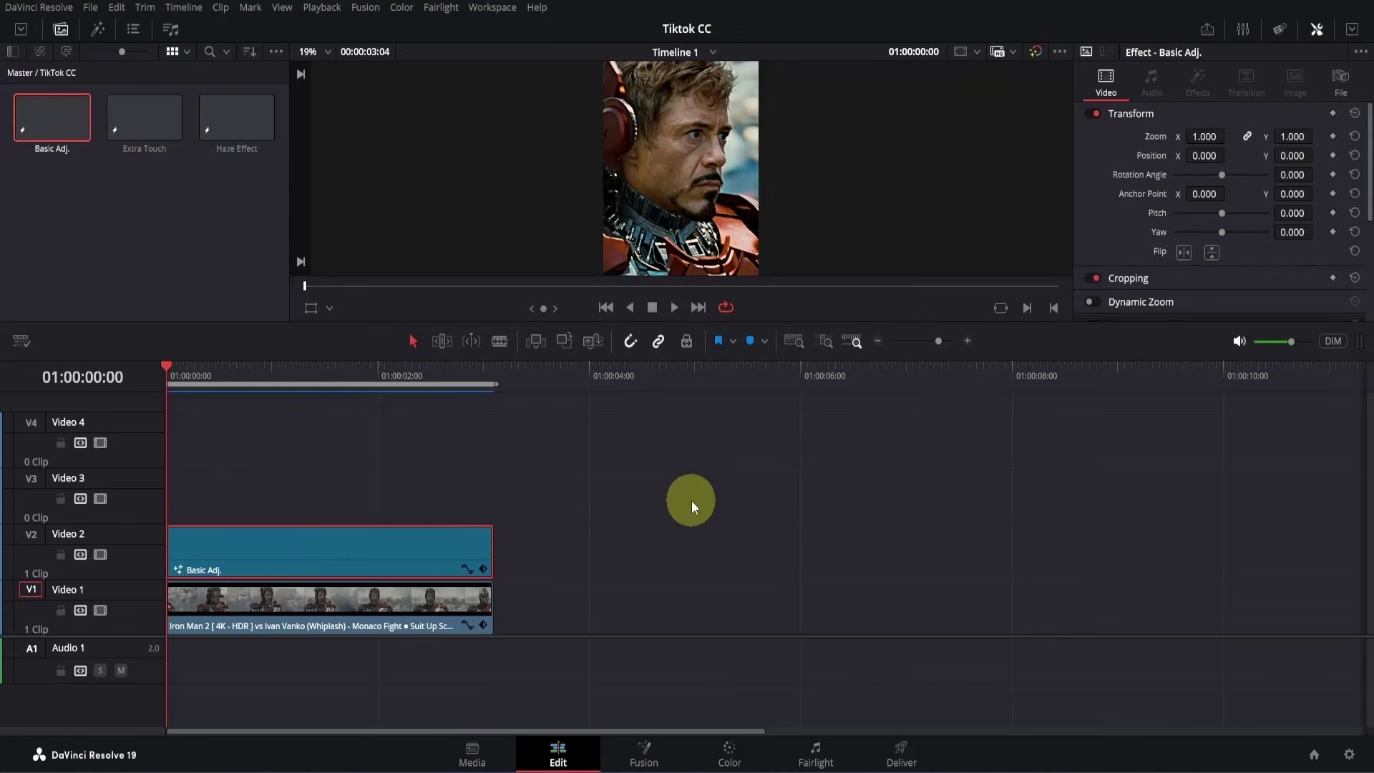
- Check Basic Adj. on the Color and Fusion pages, place Extra Touch on Video 3 and Haze Effect on Video 4, and play the timeline
{"action": "left_click", "coordinate": [737, 759]}
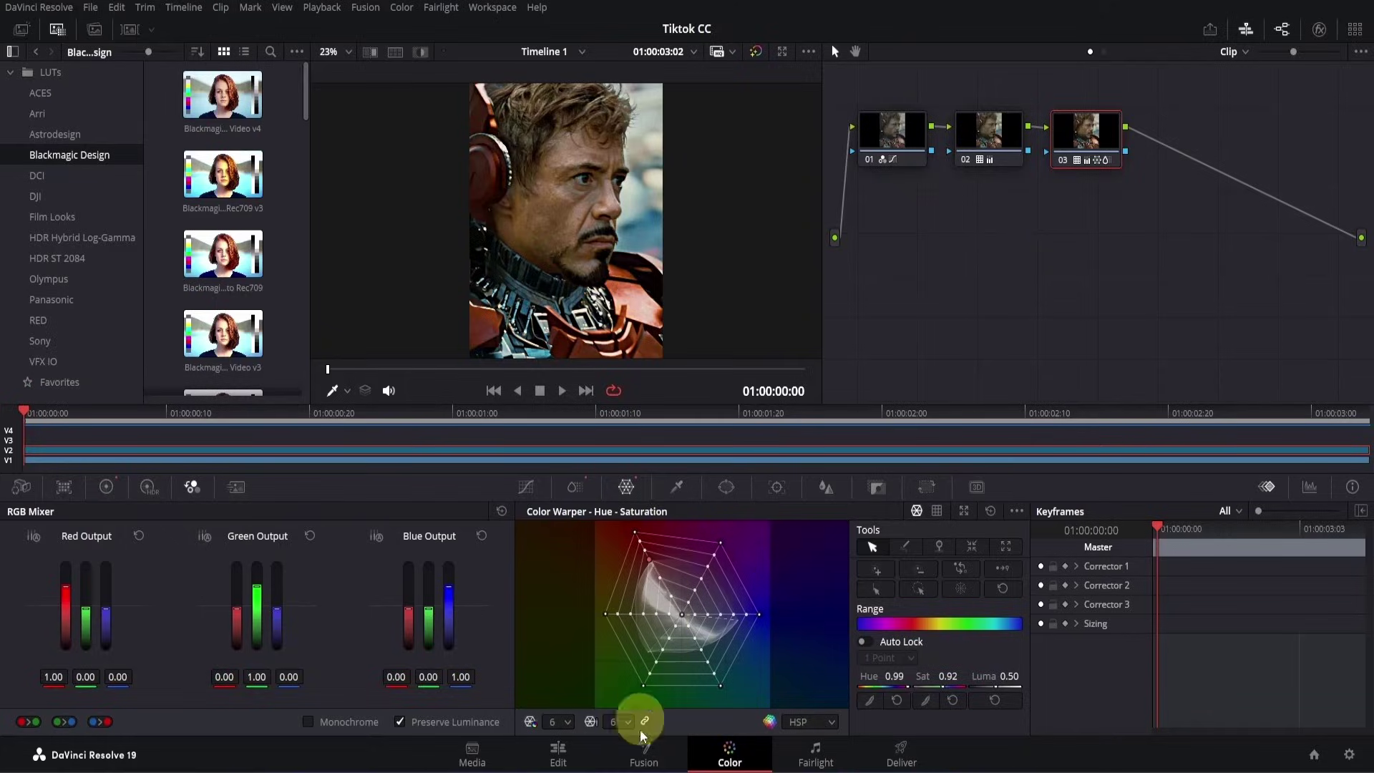
{"action": "left_click", "coordinate": [644, 755]}
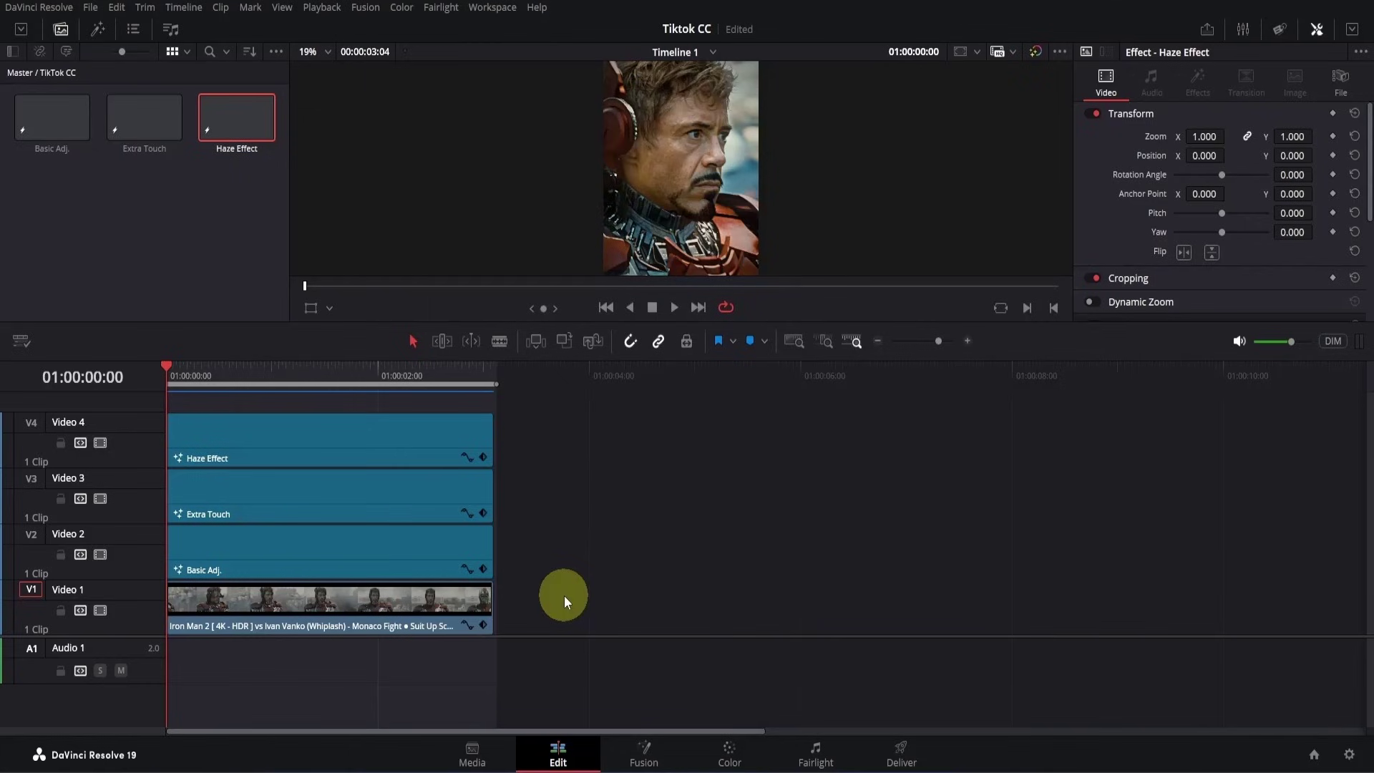
{"action": "key", "text": "space"}
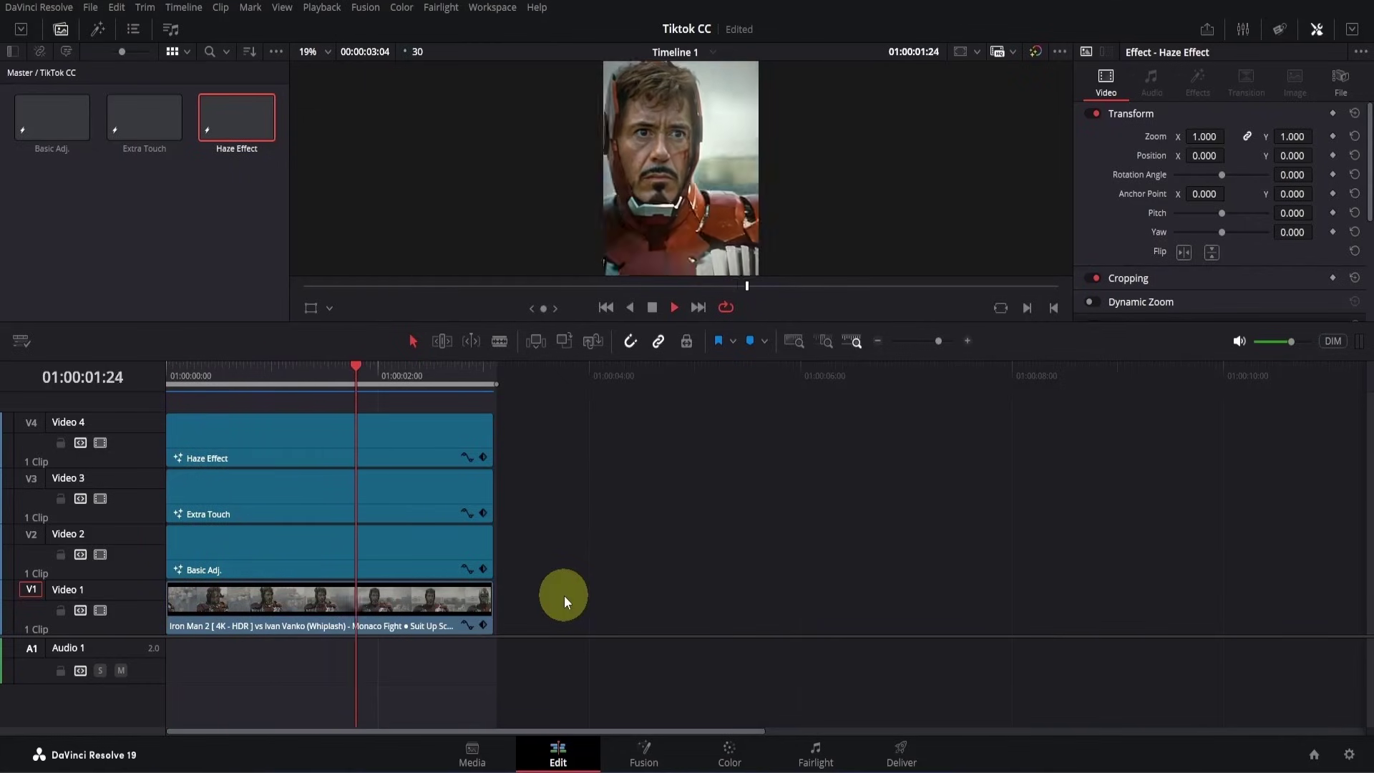